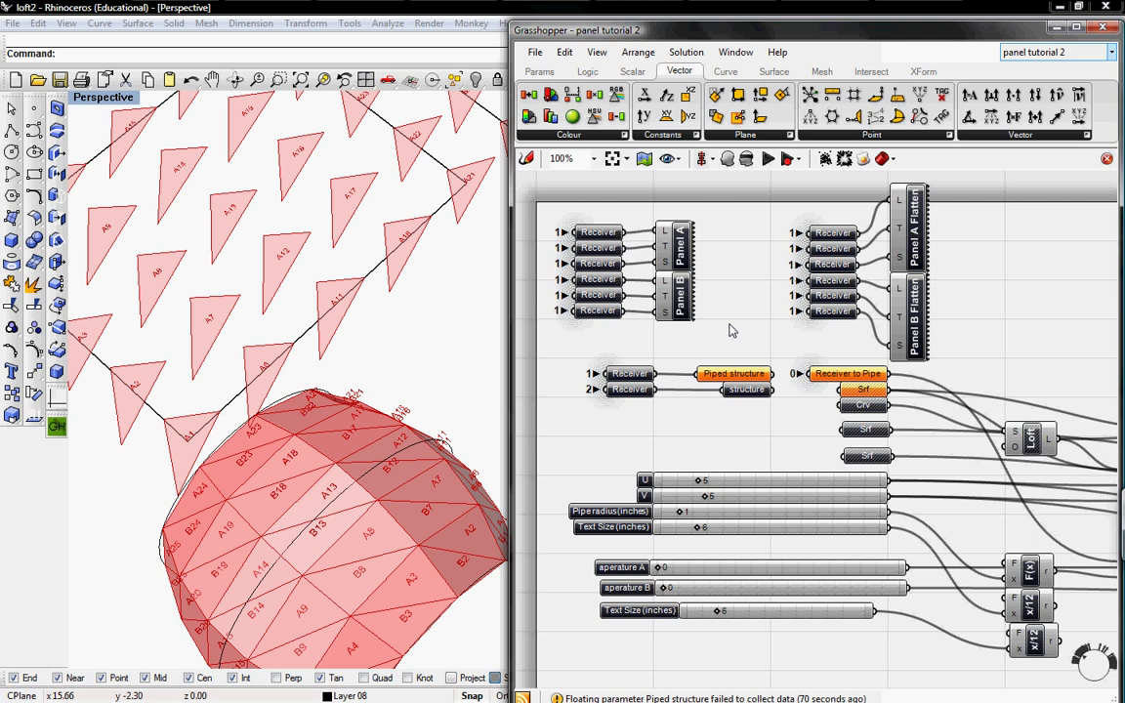
Switch Grasshopper to the 'panel tutorial' definition from the open-documents list
{"action": "left_click", "coordinate": [1050, 54]}
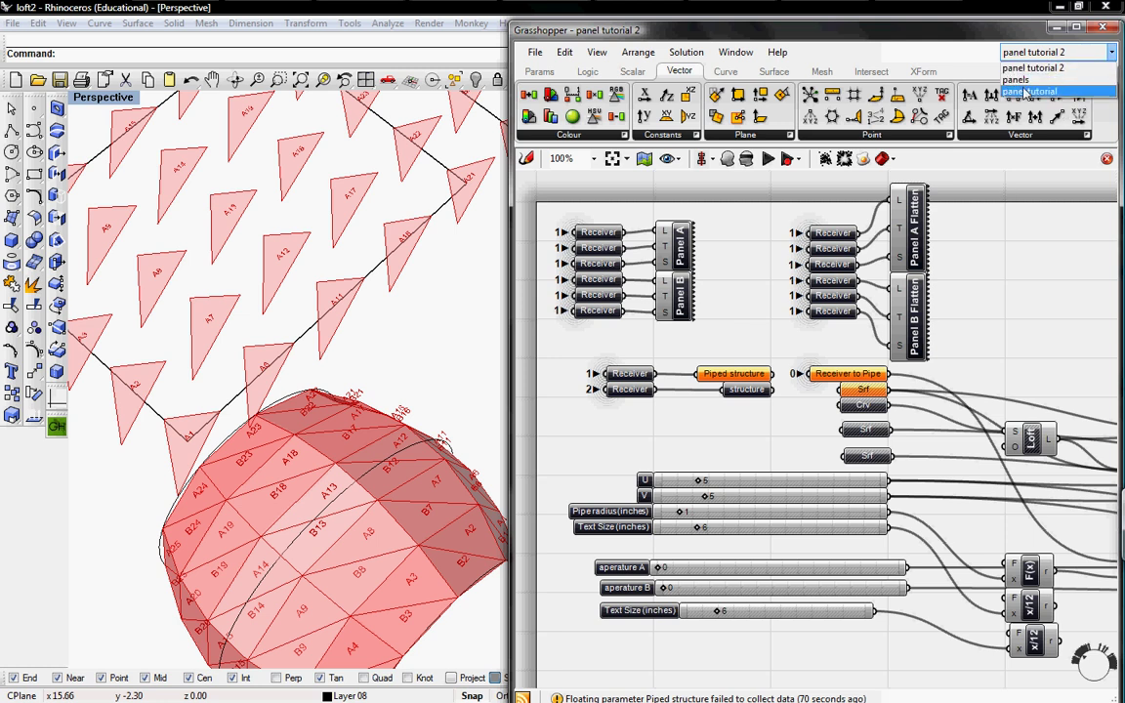
{"action": "left_click", "coordinate": [1025, 78]}
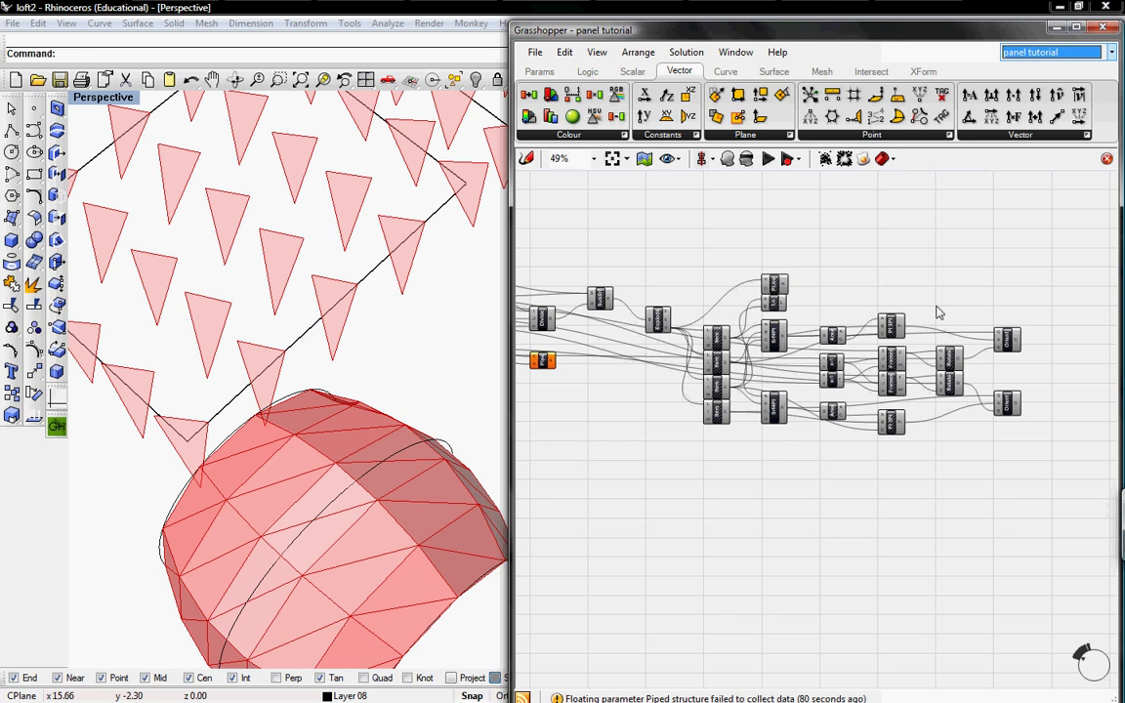
Place a Text Tag 3D component and a duplicate, stacked one above the other
{"action": "scroll", "coordinate": [908, 313], "scroll_direction": "up", "scroll_amount": 1}
{"action": "scroll", "coordinate": [850, 332], "scroll_direction": "up", "scroll_amount": 1}
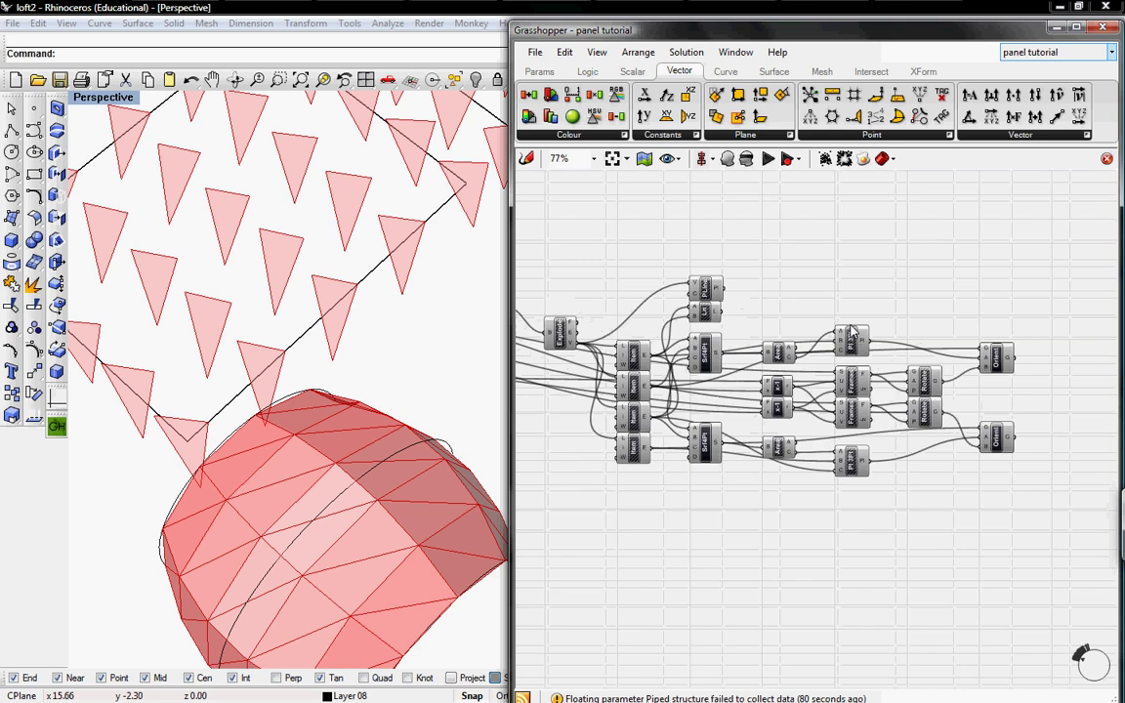
{"action": "scroll", "coordinate": [850, 332], "scroll_direction": "up", "scroll_amount": 2}
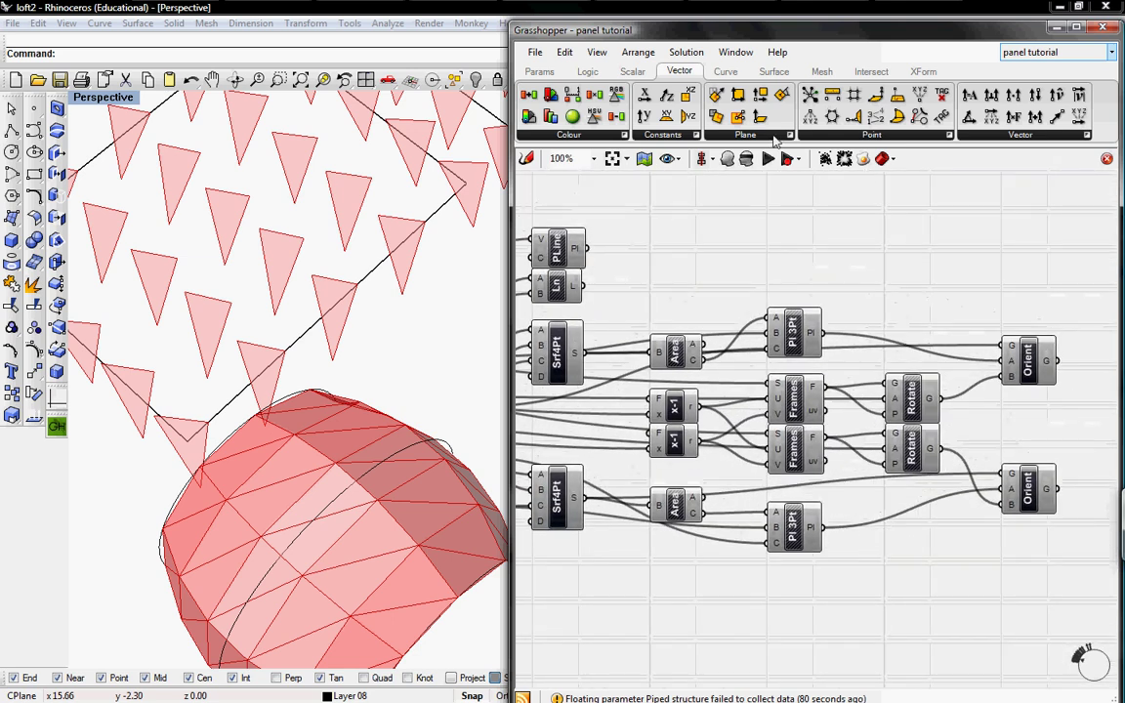
{"action": "left_click", "coordinate": [872, 134]}
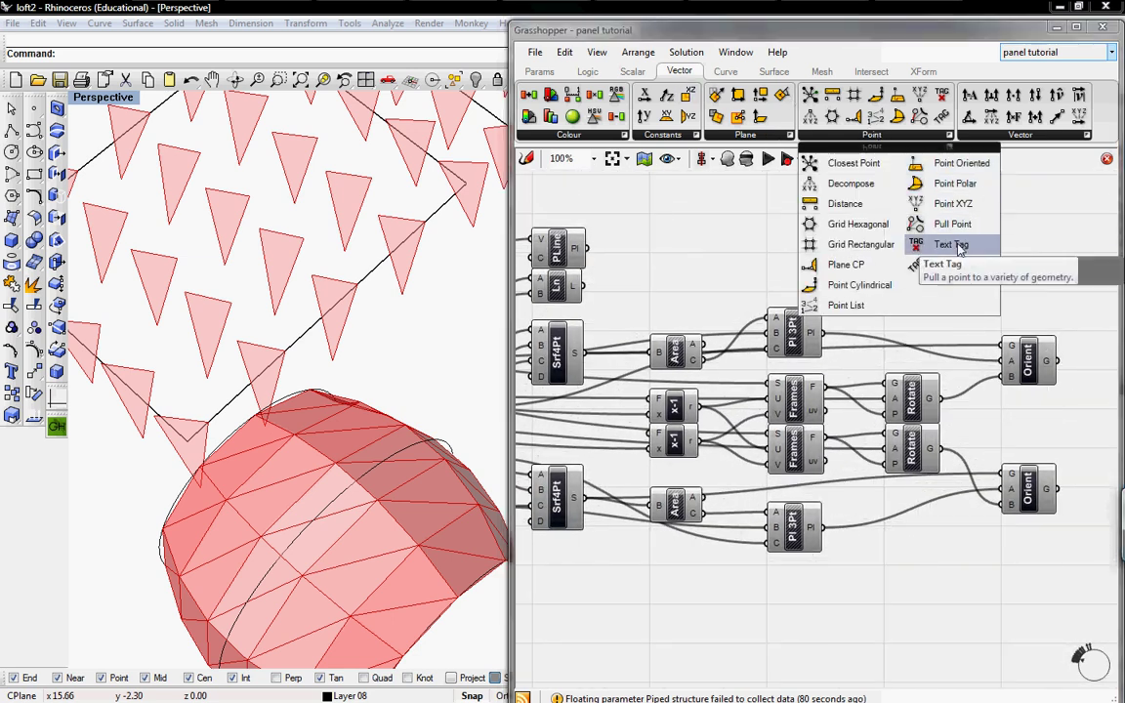
{"action": "mouse_move", "coordinate": [972, 263]}
{"action": "left_mouse_down"}
{"action": "mouse_move", "coordinate": [830, 233]}
{"action": "mouse_move", "coordinate": [930, 256]}
{"action": "left_mouse_up"}
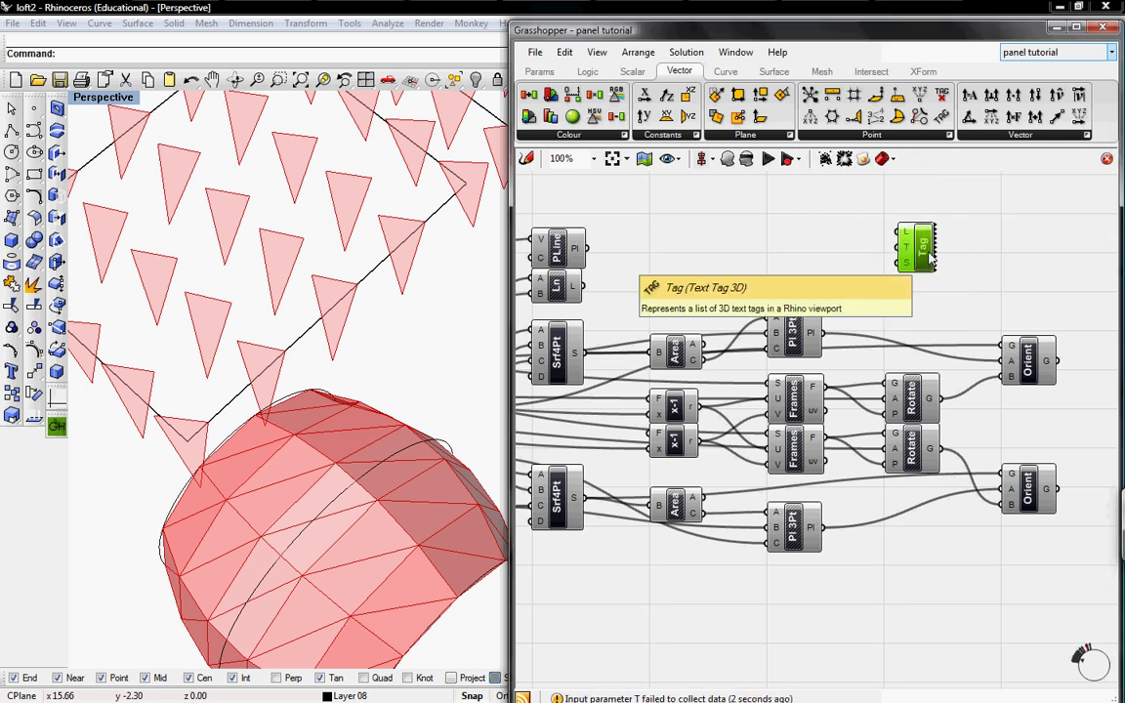
{"action": "mouse_move", "coordinate": [930, 256]}
{"action": "left_mouse_down", "text": "alt"}
{"action": "mouse_move", "coordinate": [936, 315]}
{"action": "mouse_move", "coordinate": [977, 213]}
{"action": "left_mouse_up", "text": "alt"}
{"action": "left_click_drag", "start_coordinate": [928, 297], "coordinate": [970, 278]}
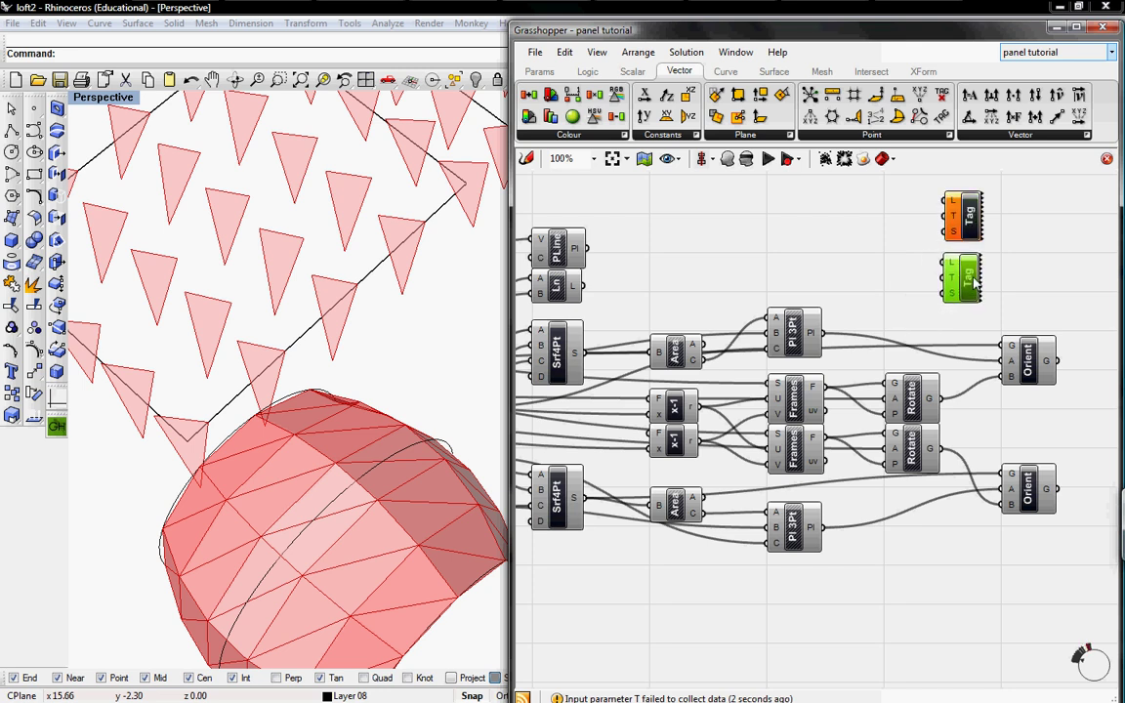
{"action": "right_click_drag", "start_coordinate": [975, 276], "coordinate": [986, 306]}
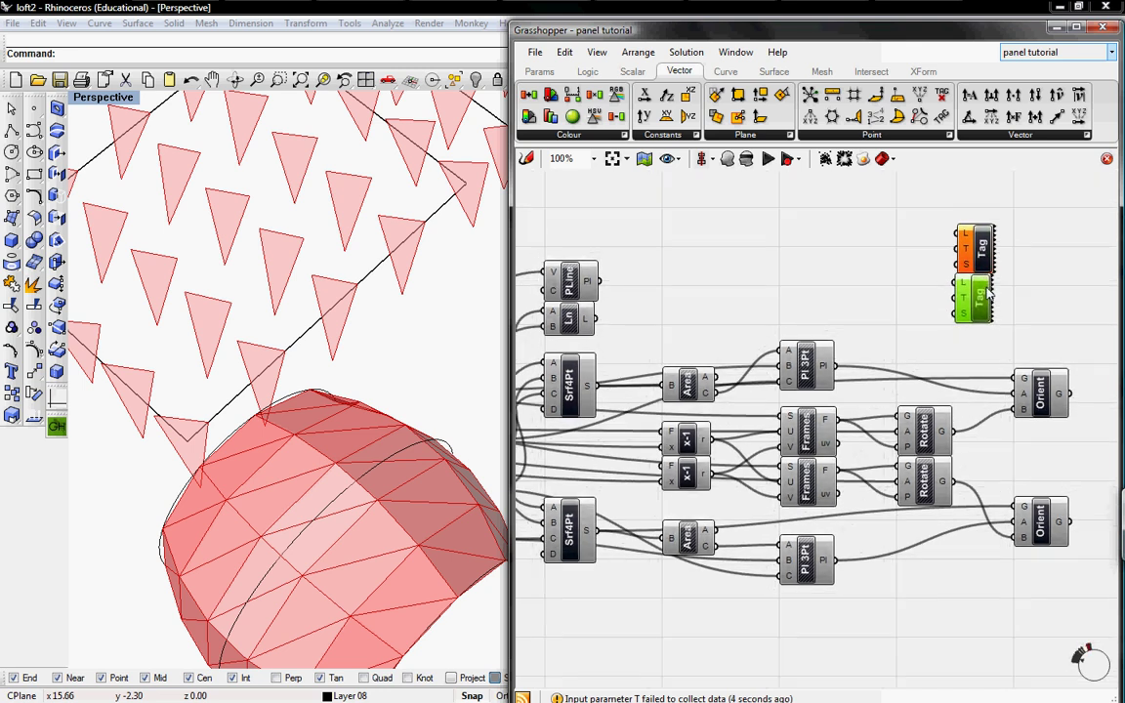
Rename the top tag 'Tag A' and the lower tag 'Tag B'
{"action": "right_click", "coordinate": [986, 251]}
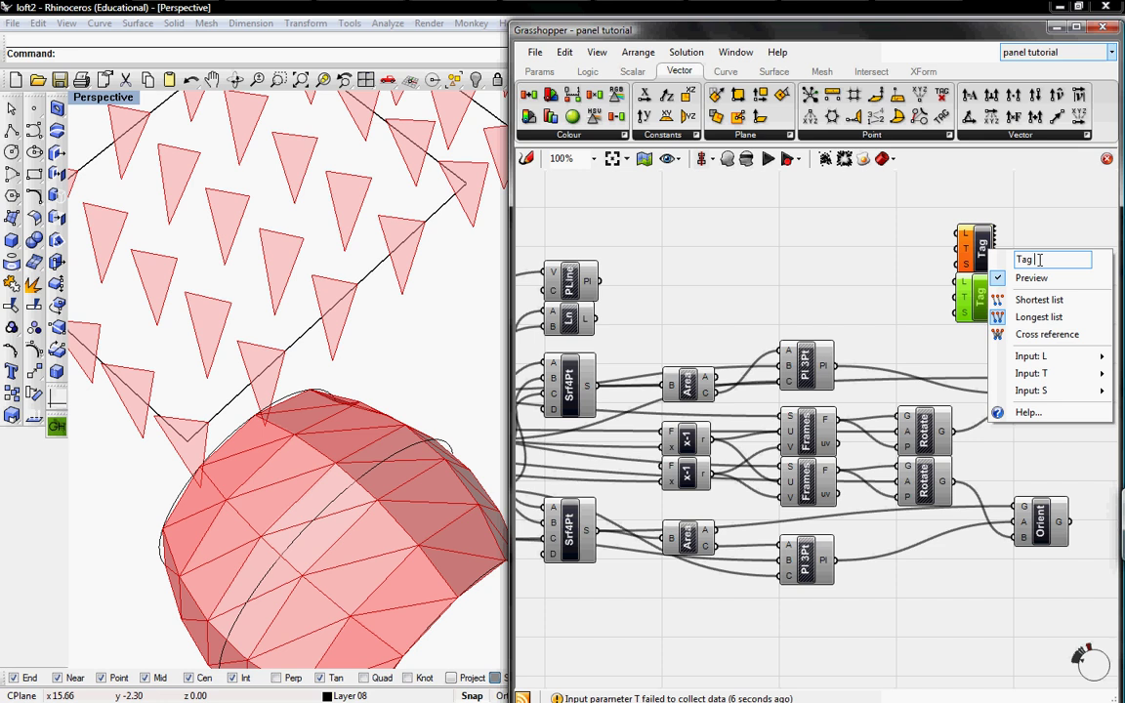
{"action": "type", "text": "A"}
{"action": "key", "text": "Return"}
{"action": "right_click", "coordinate": [984, 297]}
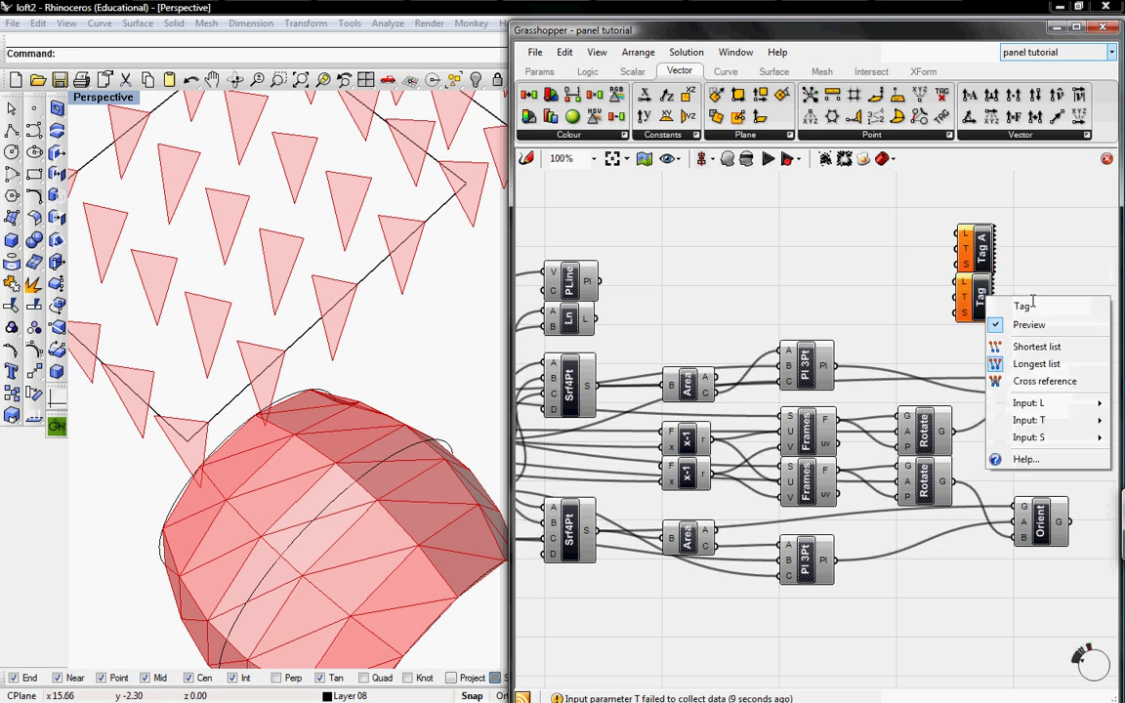
{"action": "type", "text": "B"}
{"action": "key", "text": "Return"}
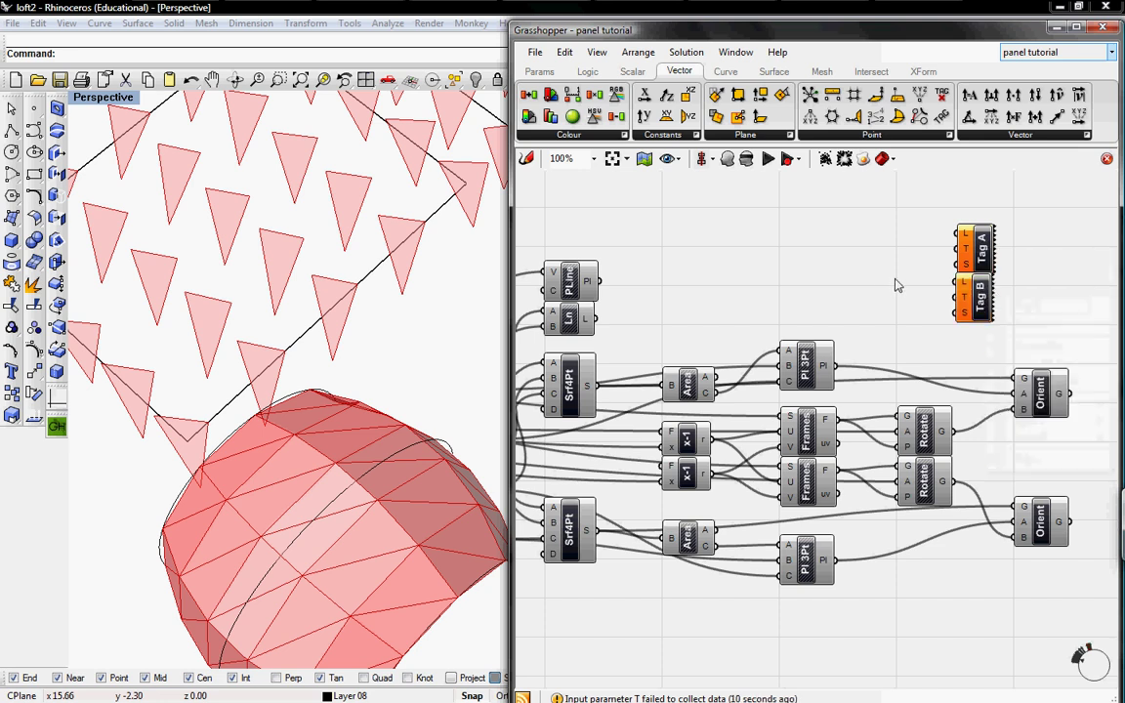
{"action": "right_click_drag", "start_coordinate": [896, 285], "coordinate": [973, 281]}
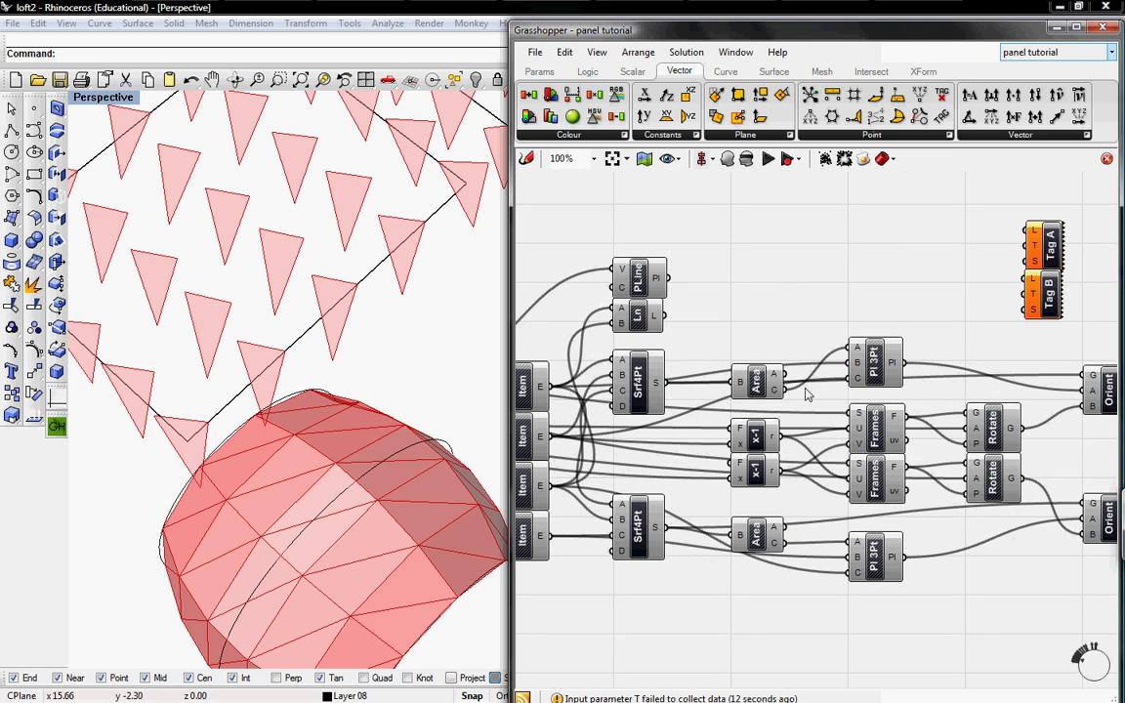
{"action": "right_click_drag", "start_coordinate": [806, 394], "coordinate": [740, 378]}
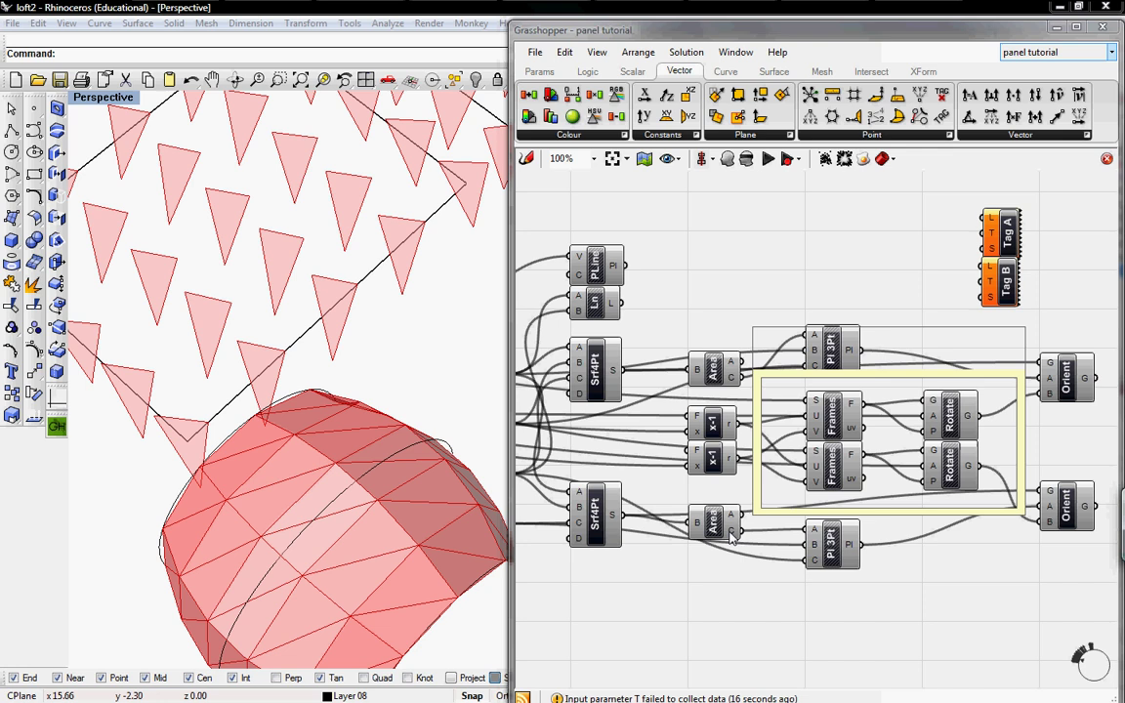
Add Receiver parameters by copy-paste and arrange them in a column beside the tags
{"action": "left_click", "coordinate": [539, 72]}
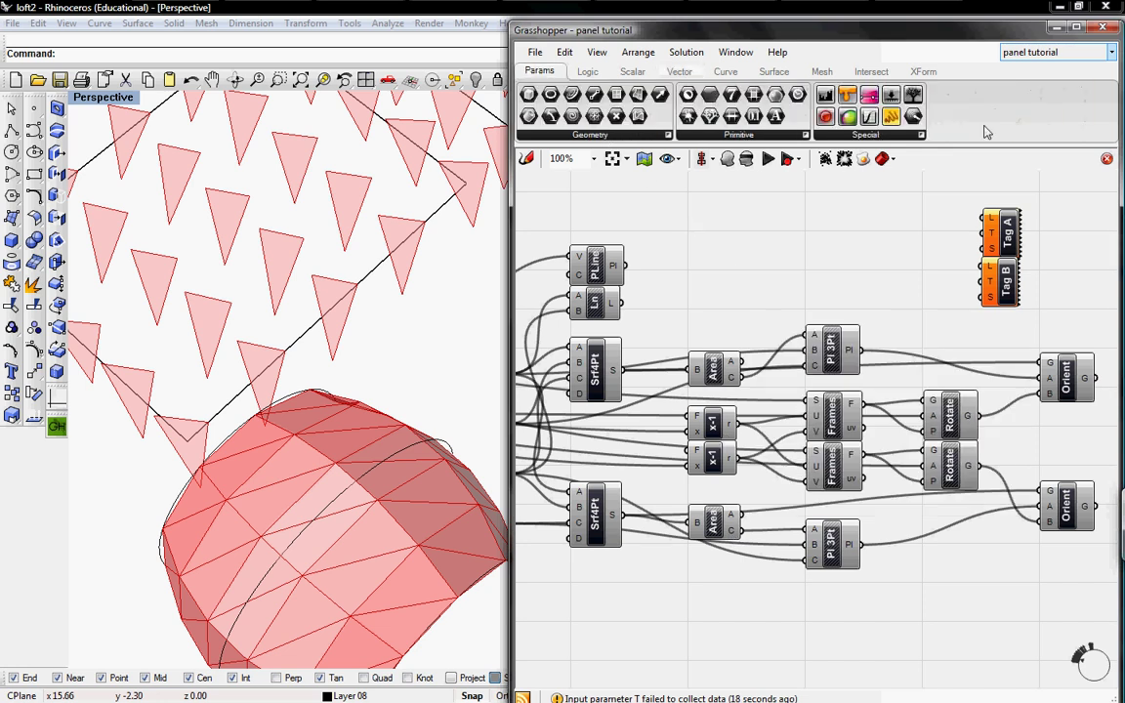
{"action": "left_click_drag", "start_coordinate": [909, 210], "coordinate": [885, 211]}
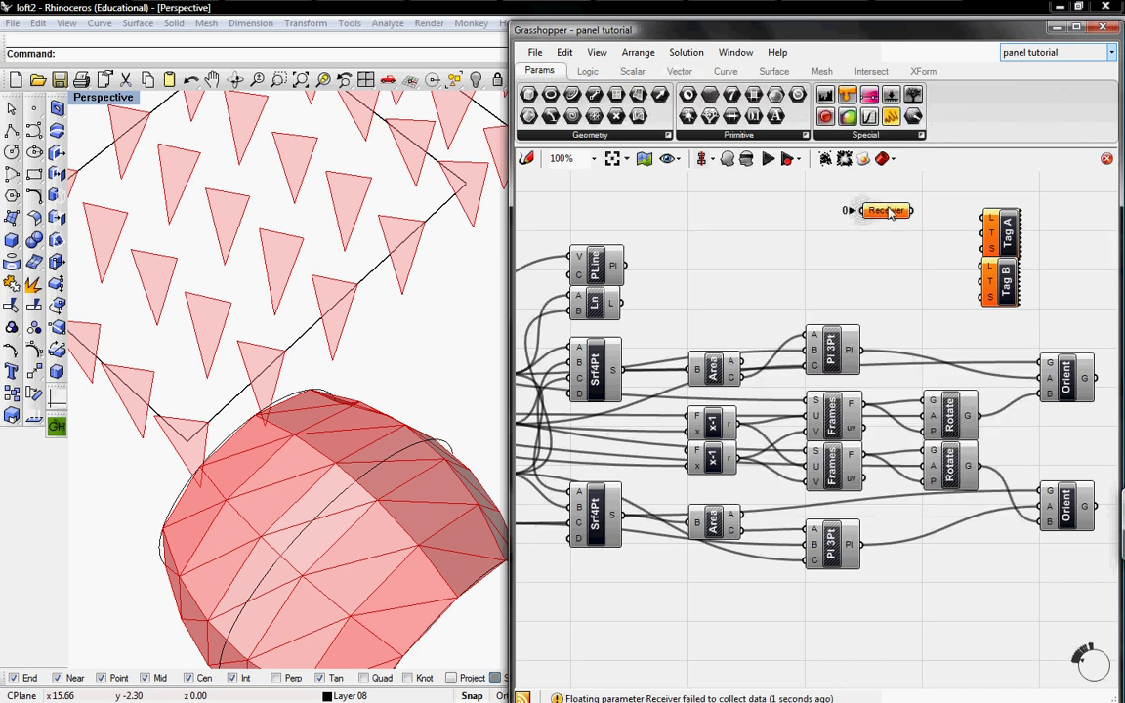
{"action": "key", "text": "ctrl+c"}
{"action": "key", "text": "ctrl+v"}
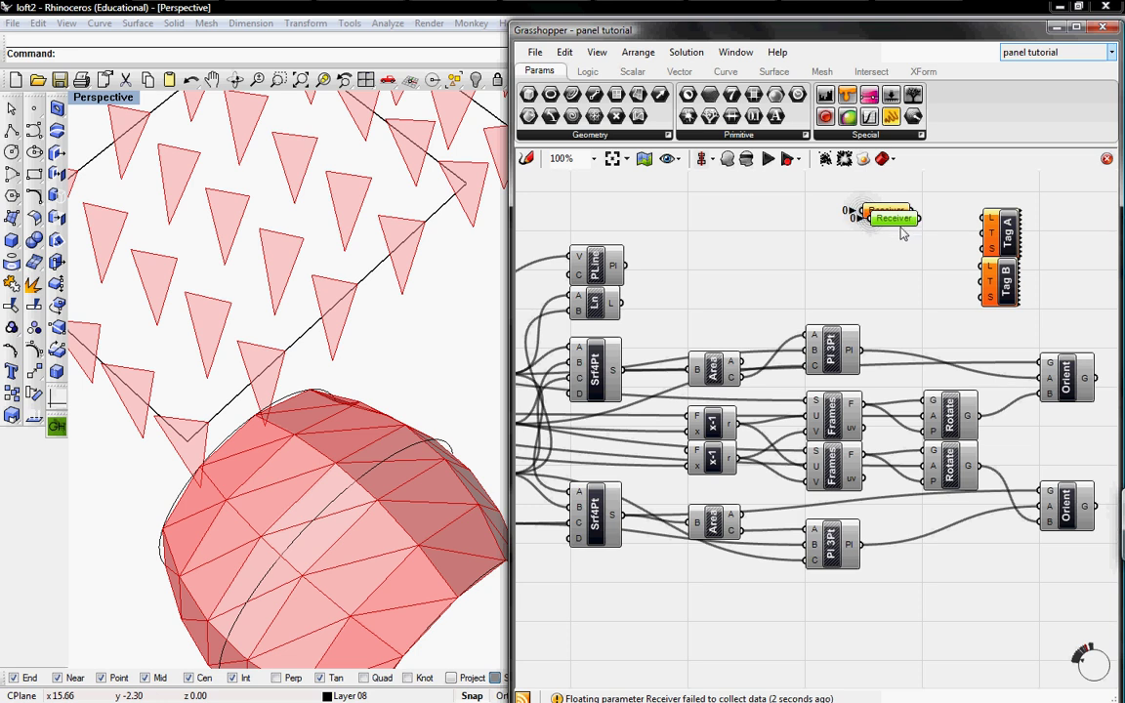
{"action": "key", "text": "ctrl+v"}
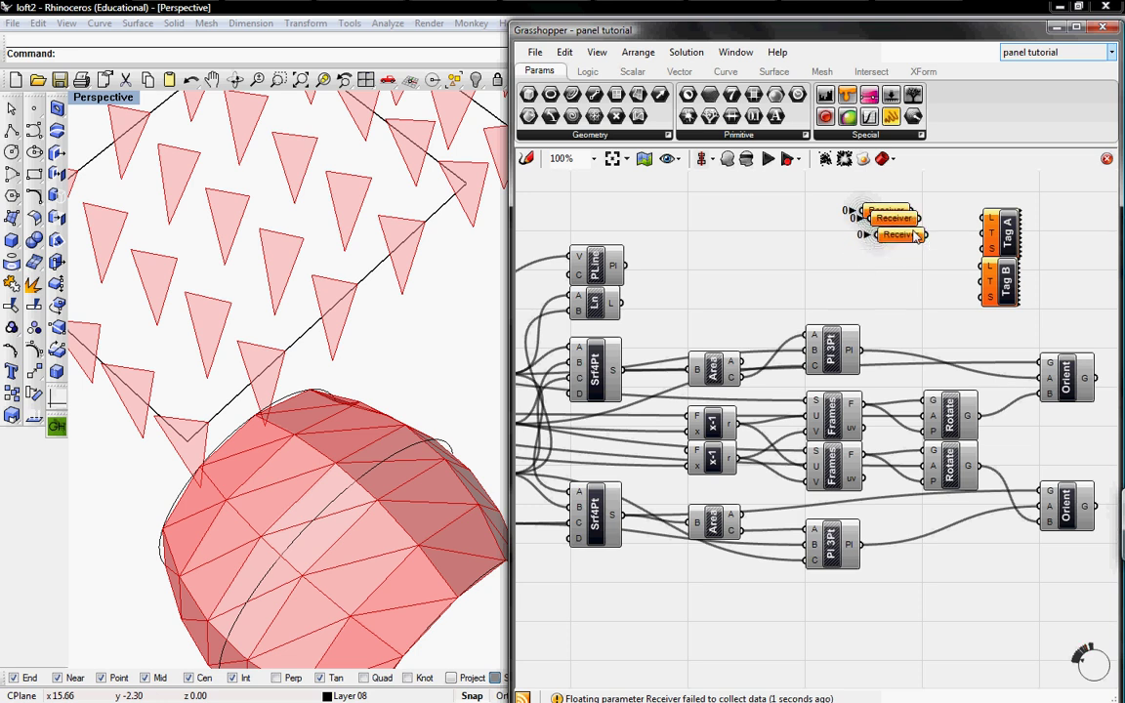
{"action": "mouse_move", "coordinate": [928, 256]}
{"action": "left_mouse_down"}
{"action": "mouse_move", "coordinate": [891, 203]}
{"action": "mouse_move", "coordinate": [904, 283]}
{"action": "mouse_move", "coordinate": [913, 266]}
{"action": "mouse_move", "coordinate": [917, 286]}
{"action": "left_mouse_up"}
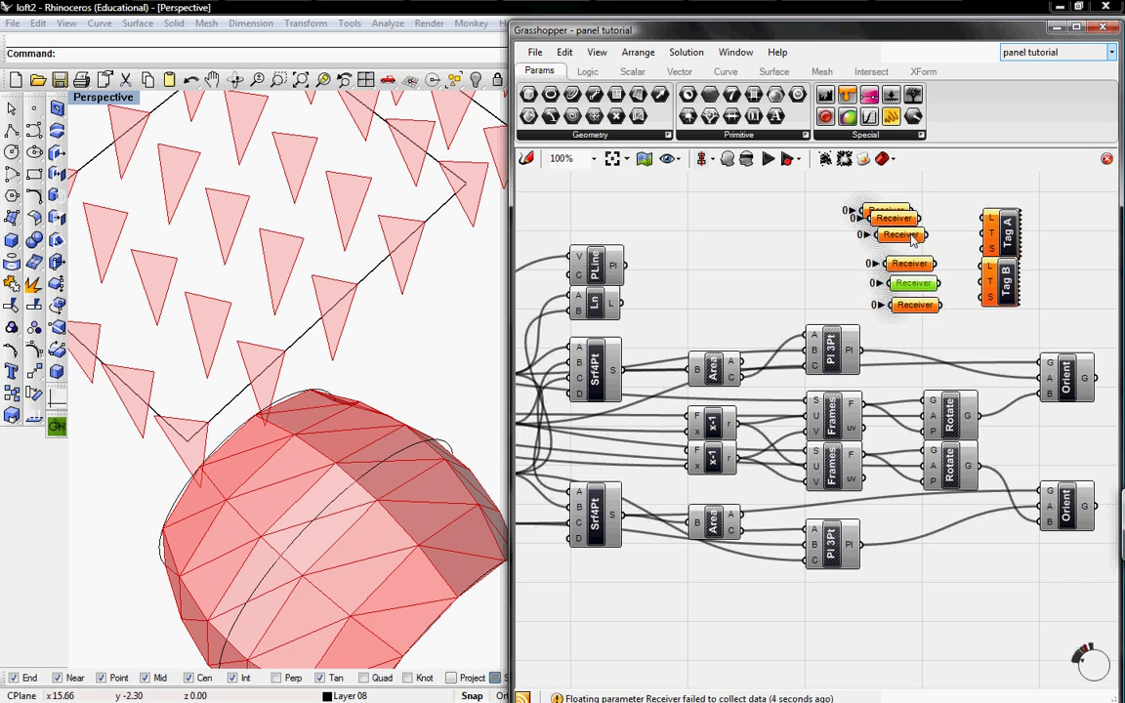
{"action": "left_click_drag", "start_coordinate": [911, 240], "coordinate": [897, 229]}
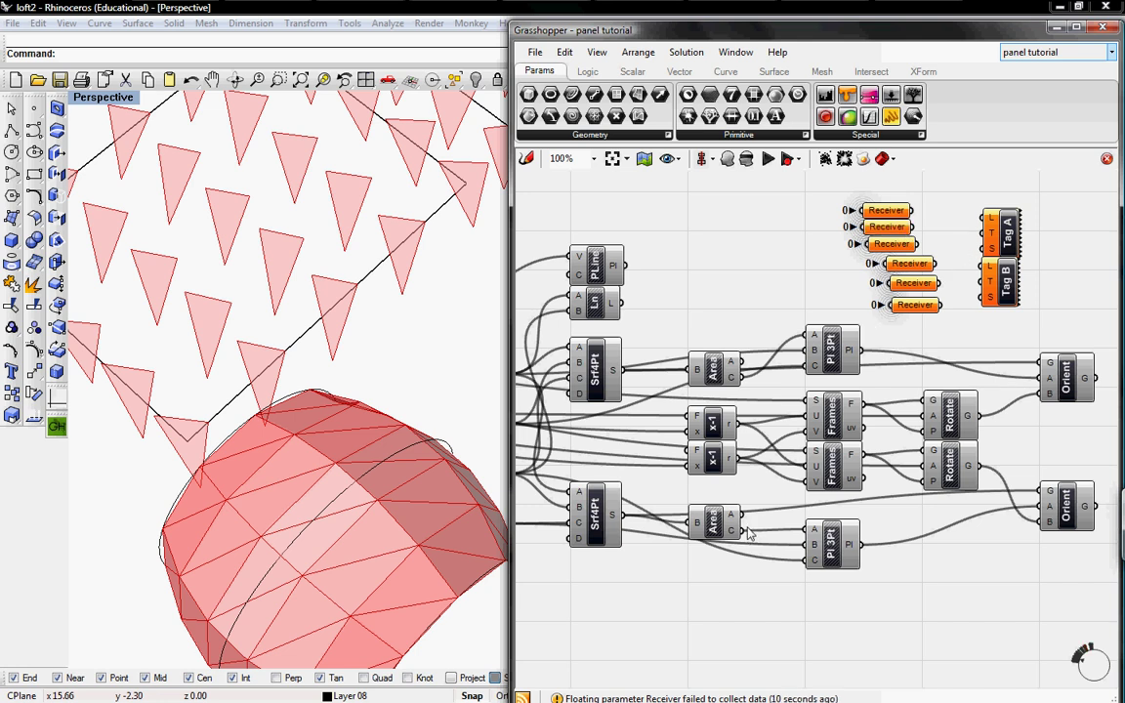
Wire the lower Receivers into Tag B and the upper ones into Tag A
{"action": "mouse_move", "coordinate": [940, 304]}
{"action": "left_mouse_down"}
{"action": "mouse_move", "coordinate": [983, 287]}
{"action": "mouse_move", "coordinate": [985, 266]}
{"action": "left_mouse_up"}
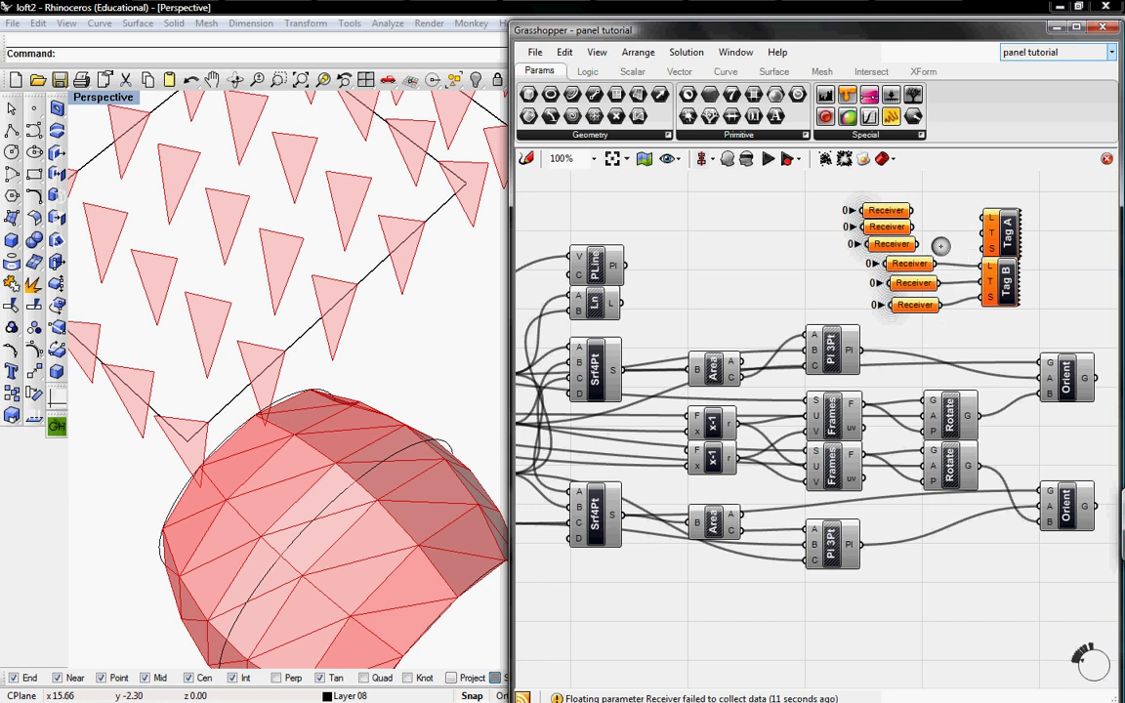
{"action": "left_click_drag", "start_coordinate": [918, 244], "coordinate": [985, 246]}
{"action": "left_click_drag", "start_coordinate": [913, 227], "coordinate": [984, 230]}
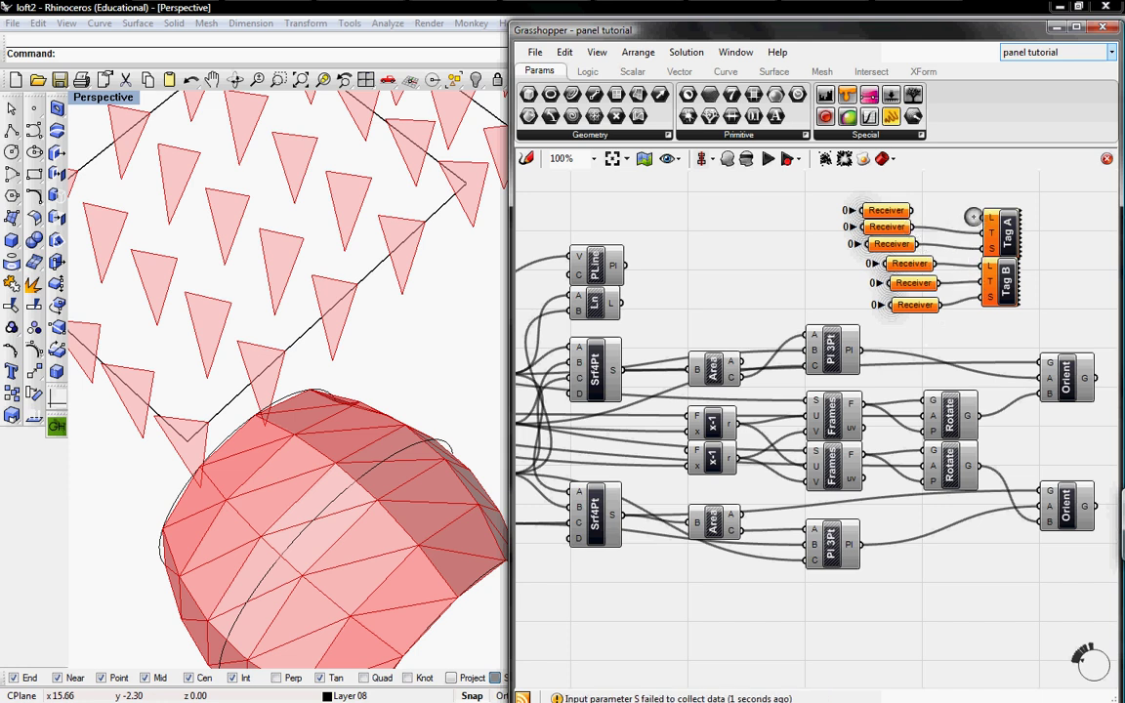
Duplicate the Receiver-and-tag group beside the original
{"action": "left_click_drag", "start_coordinate": [1051, 317], "coordinate": [852, 175]}
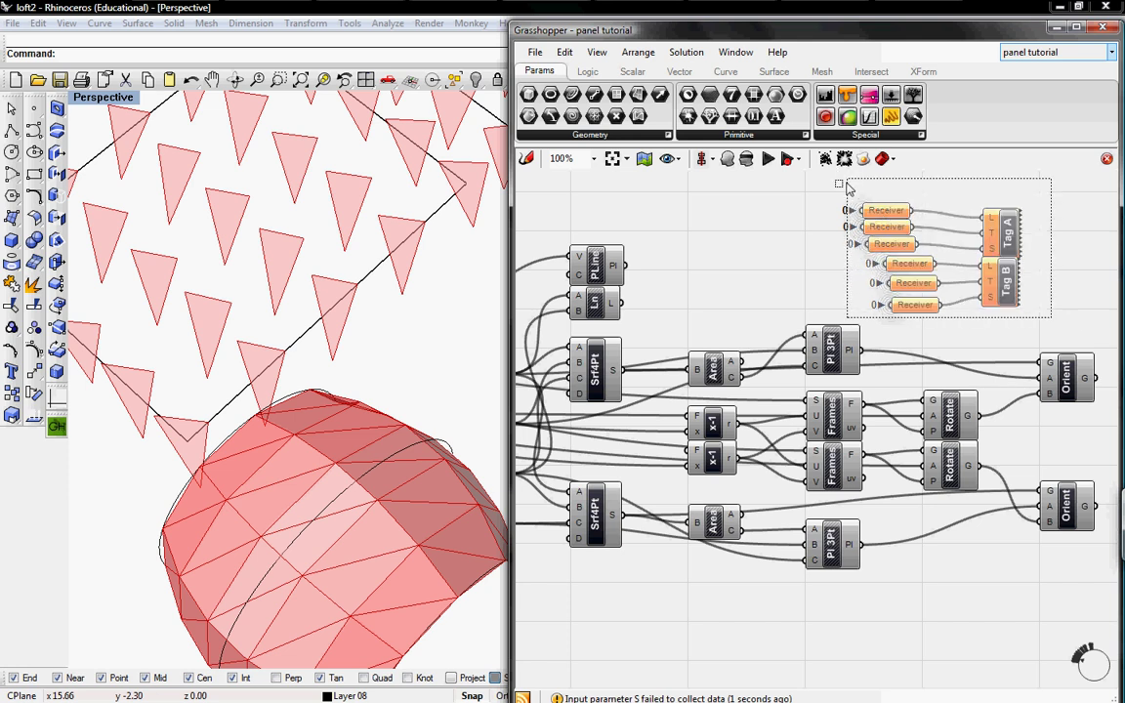
{"action": "right_click_drag", "start_coordinate": [1027, 274], "coordinate": [846, 279]}
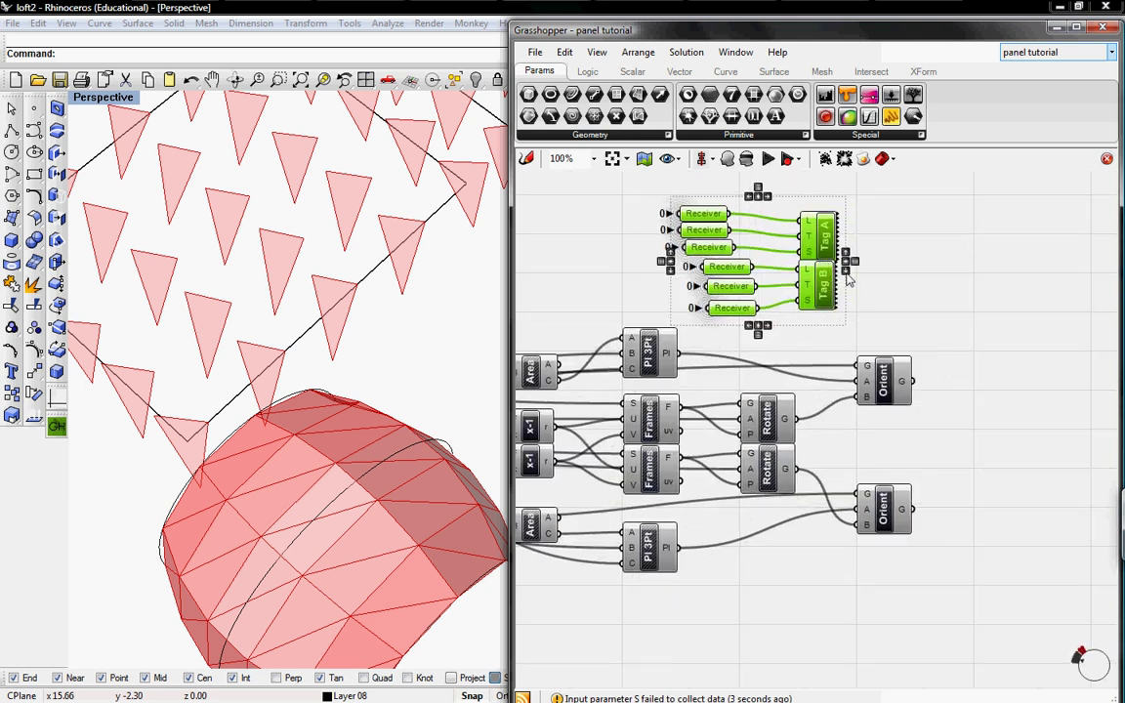
{"action": "left_click_drag", "start_coordinate": [847, 280], "coordinate": [1045, 283], "text": "alt"}
{"action": "left_click", "coordinate": [972, 334]}
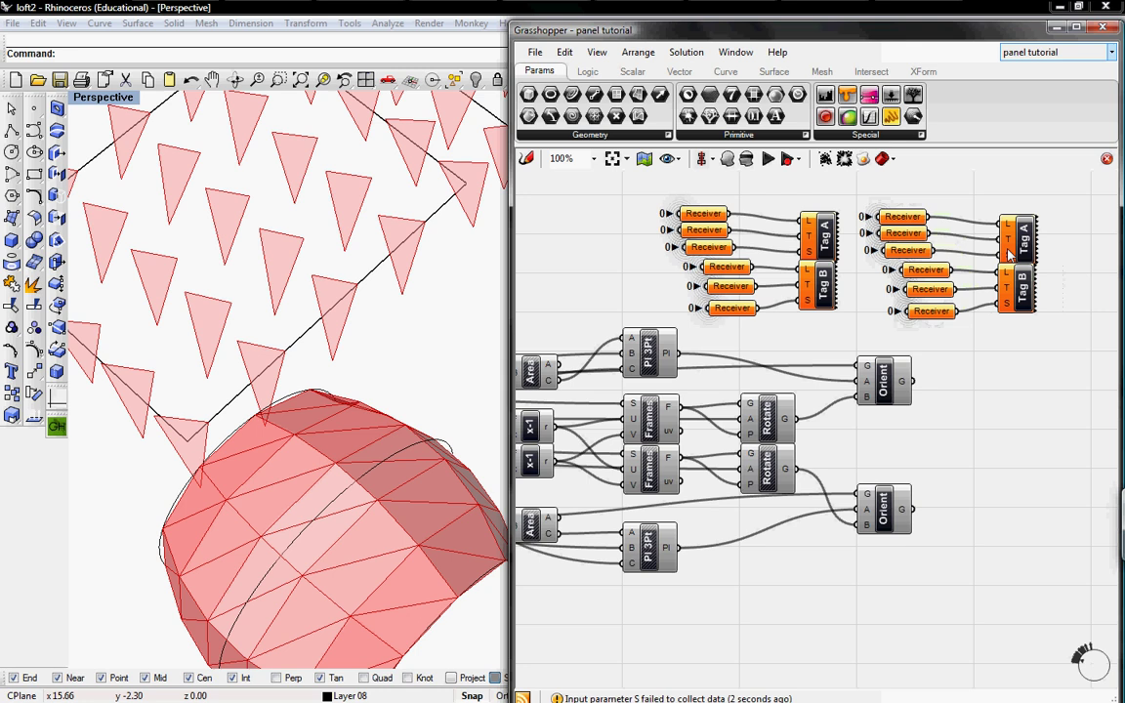
Rename the copied tags 'Tag Flatten B' and 'Tag flatten A'
{"action": "right_click", "coordinate": [1001, 293]}
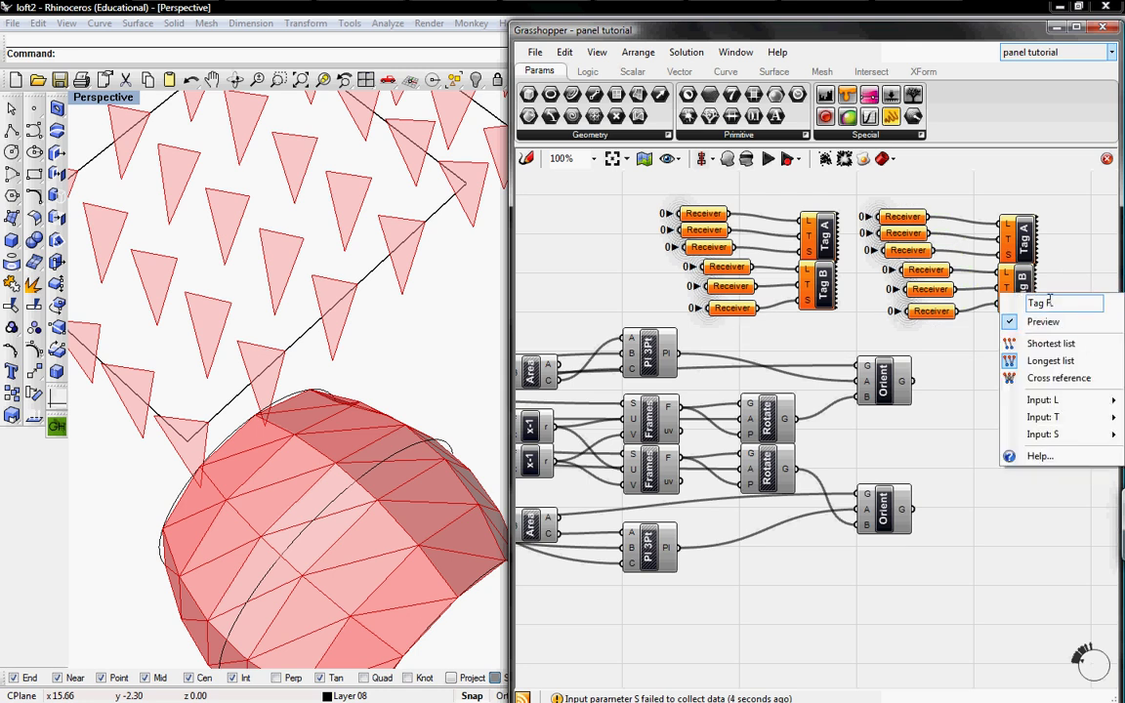
{"action": "type", "text": "Fl"}
{"action": "type", "text": "atten B"}
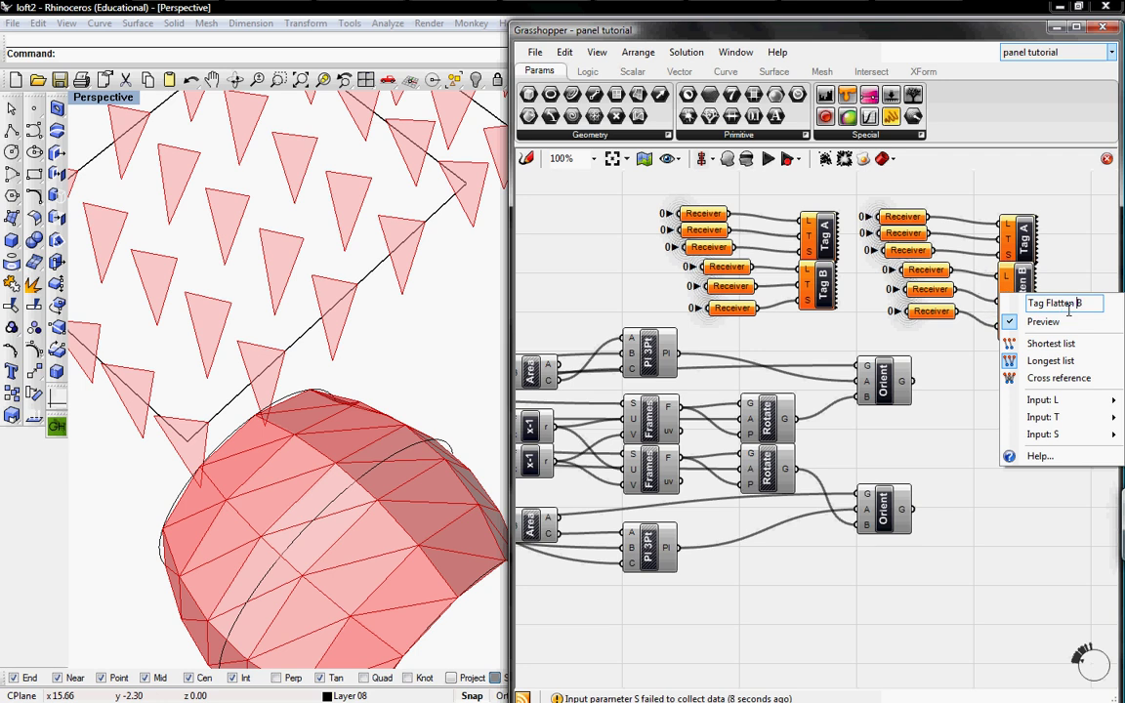
{"action": "key", "text": "Return"}
{"action": "right_click", "coordinate": [1023, 242]}
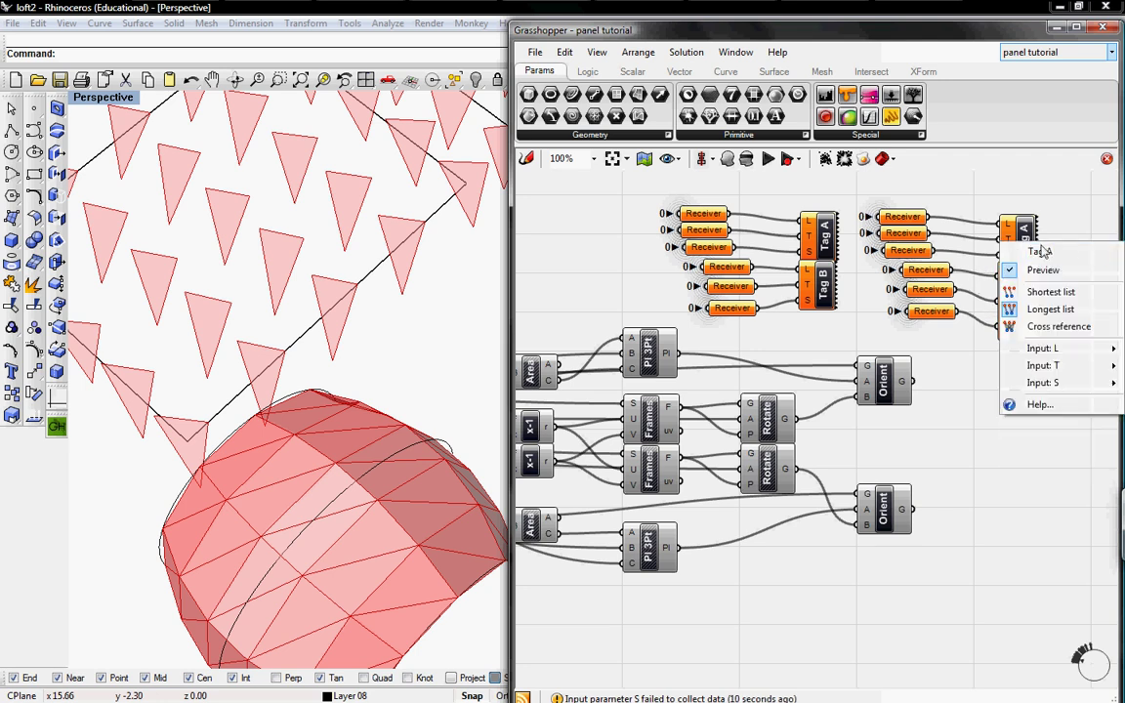
{"action": "left_click", "coordinate": [1043, 250]}
{"action": "type", "text": "Fl"}
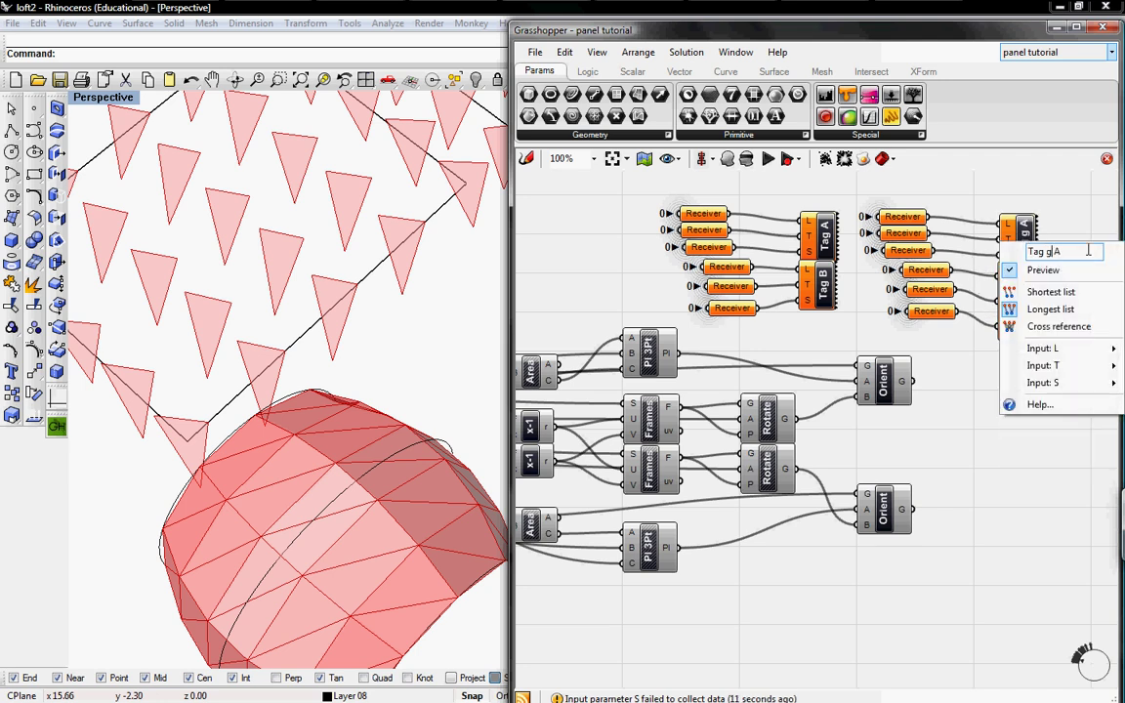
{"action": "type", "text": "atten"}
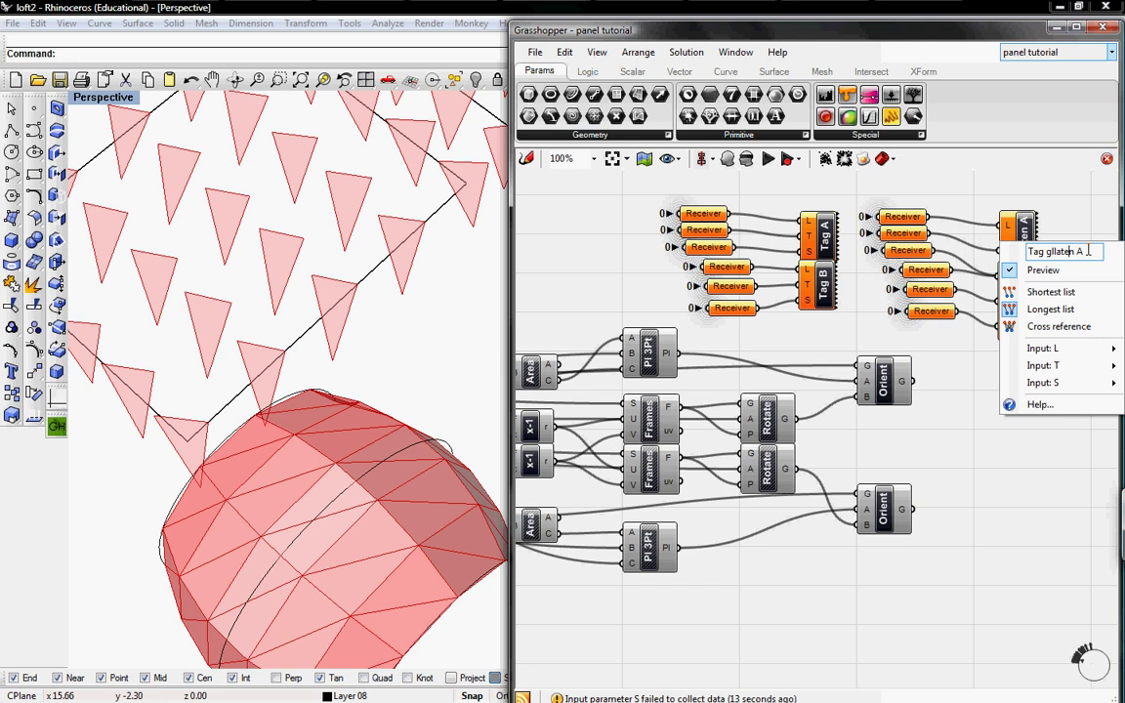
{"action": "type", "text": "fl"}
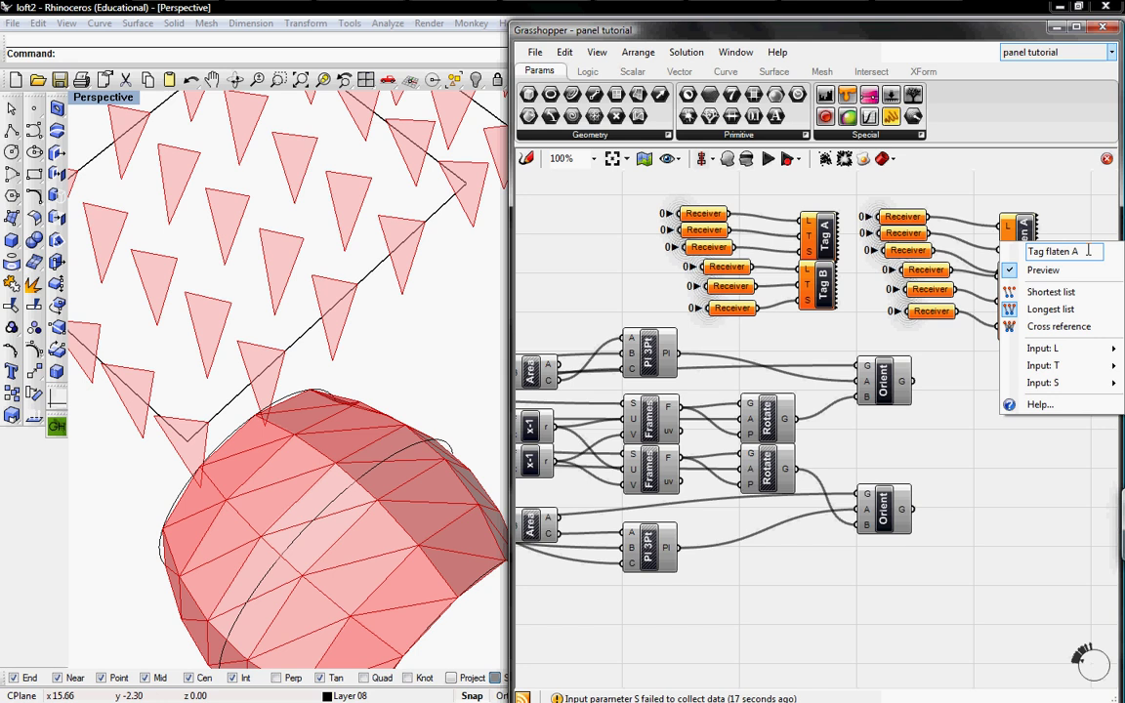
{"action": "type", "text": "t"}
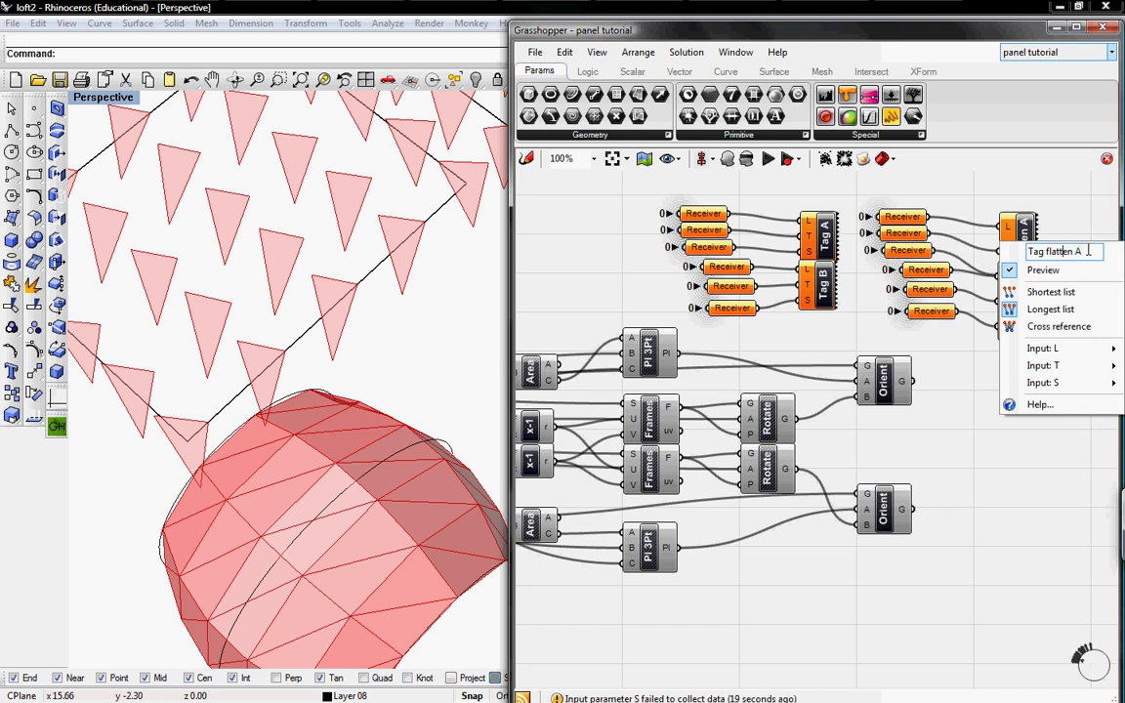
{"action": "key", "text": "Return"}
Connect the upper and lower Area centroids to Tag A and Tag B locations
{"action": "right_click_drag", "start_coordinate": [1016, 288], "coordinate": [1041, 285]}
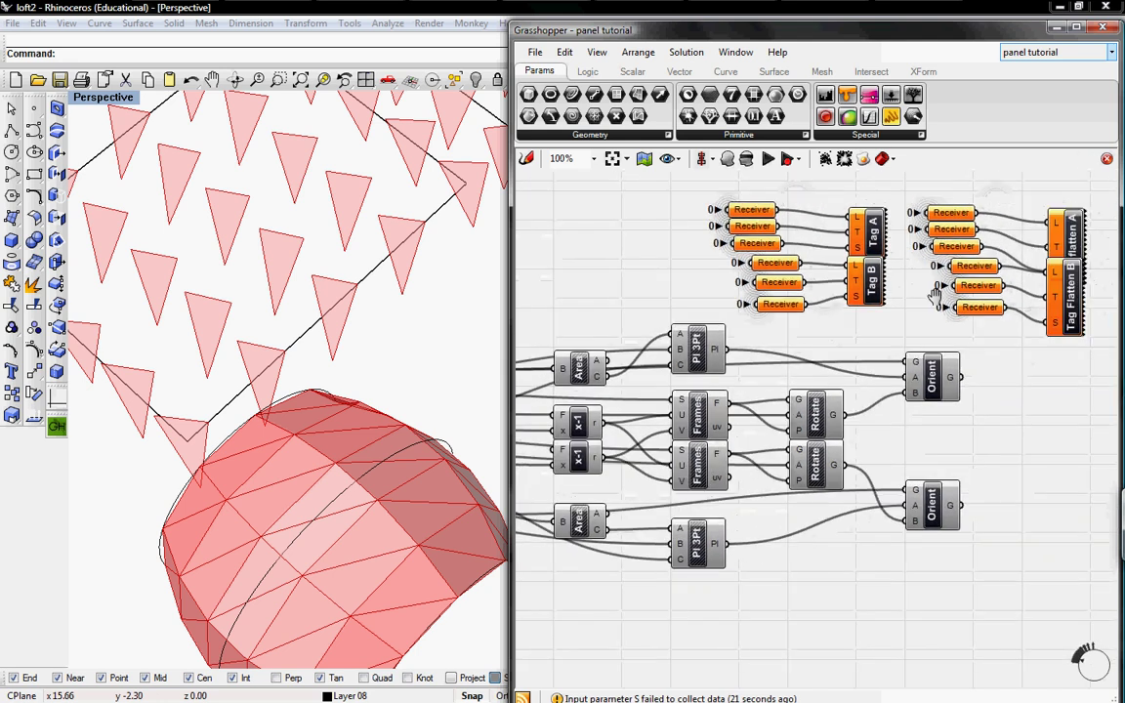
{"action": "left_click", "coordinate": [1041, 286]}
{"action": "mouse_move", "coordinate": [703, 278]}
{"action": "right_mouse_down"}
{"action": "mouse_move", "coordinate": [813, 261]}
{"action": "mouse_move", "coordinate": [853, 286]}
{"action": "right_mouse_up"}
{"action": "right_click_drag", "start_coordinate": [654, 371], "coordinate": [633, 351]}
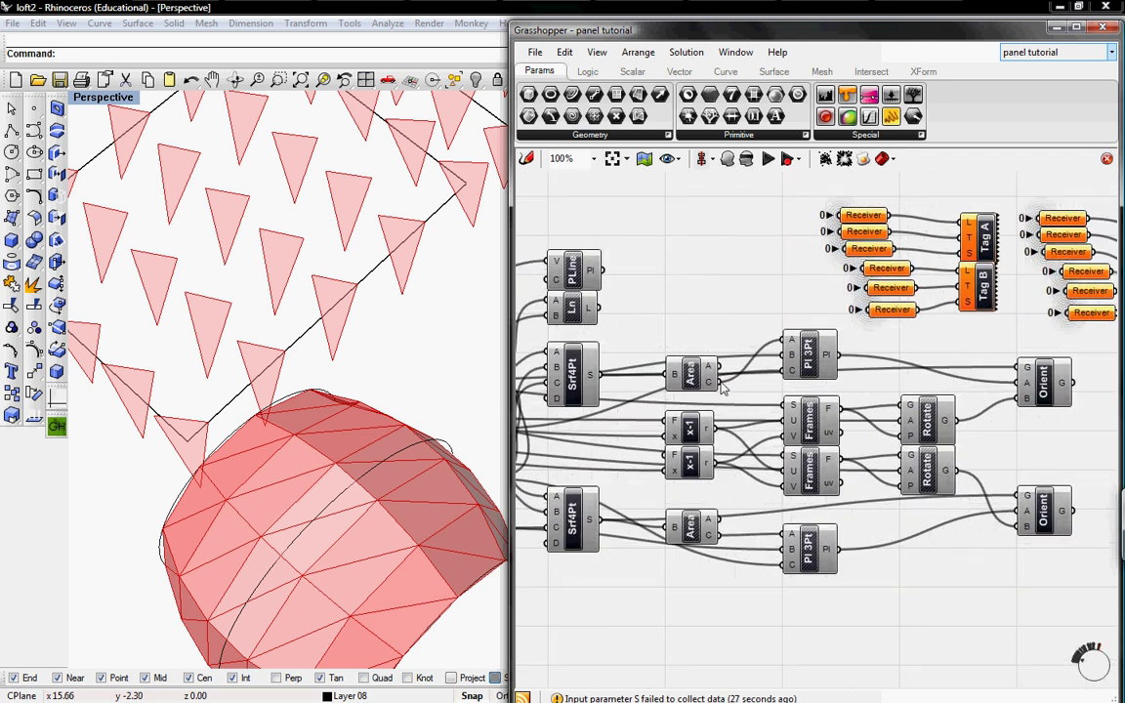
{"action": "left_click_drag", "start_coordinate": [719, 381], "coordinate": [833, 212]}
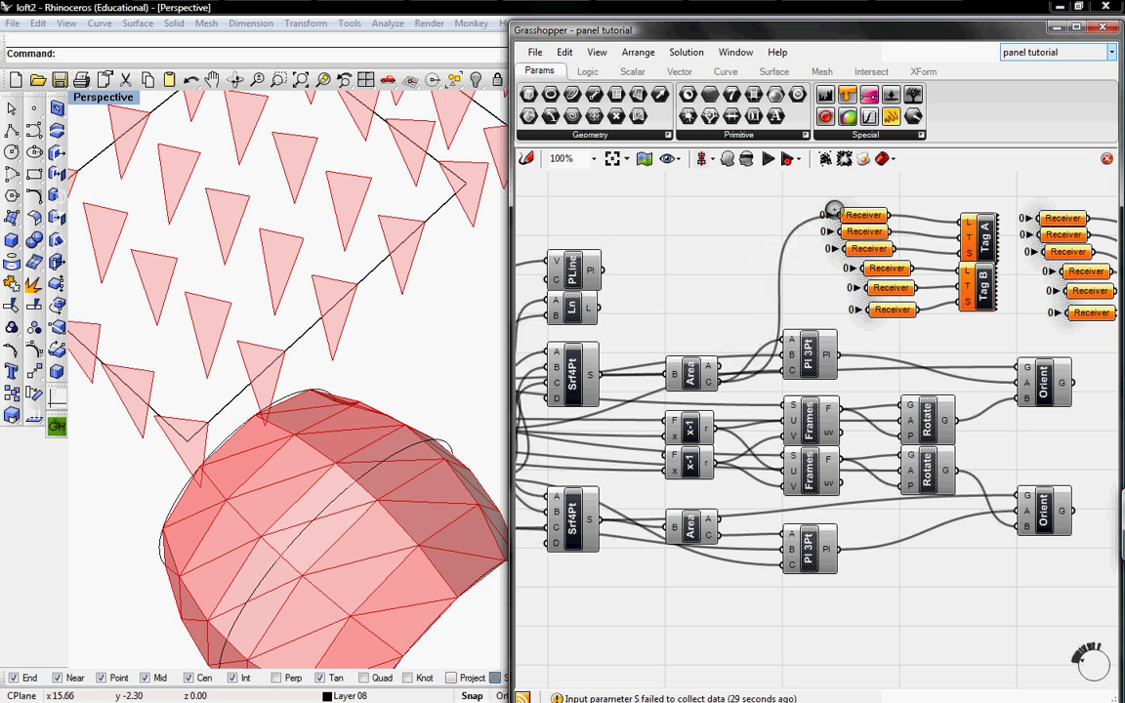
{"action": "left_click_drag", "start_coordinate": [719, 532], "coordinate": [845, 270]}
{"action": "mouse_move", "coordinate": [954, 311]}
{"action": "right_mouse_down"}
{"action": "mouse_move", "coordinate": [876, 307]}
{"action": "mouse_move", "coordinate": [892, 342]}
{"action": "right_mouse_up"}
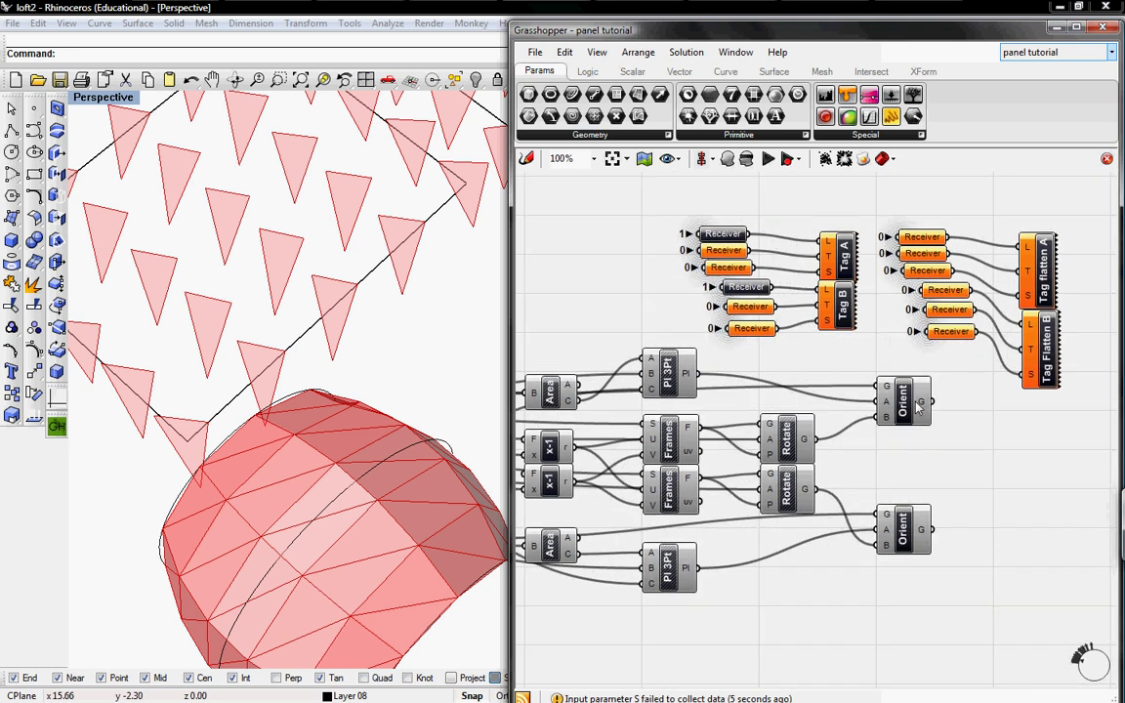
Connect the upper and lower Frames outputs to Tag flatten A and Tag Flatten B
{"action": "left_click_drag", "start_coordinate": [699, 427], "coordinate": [895, 237]}
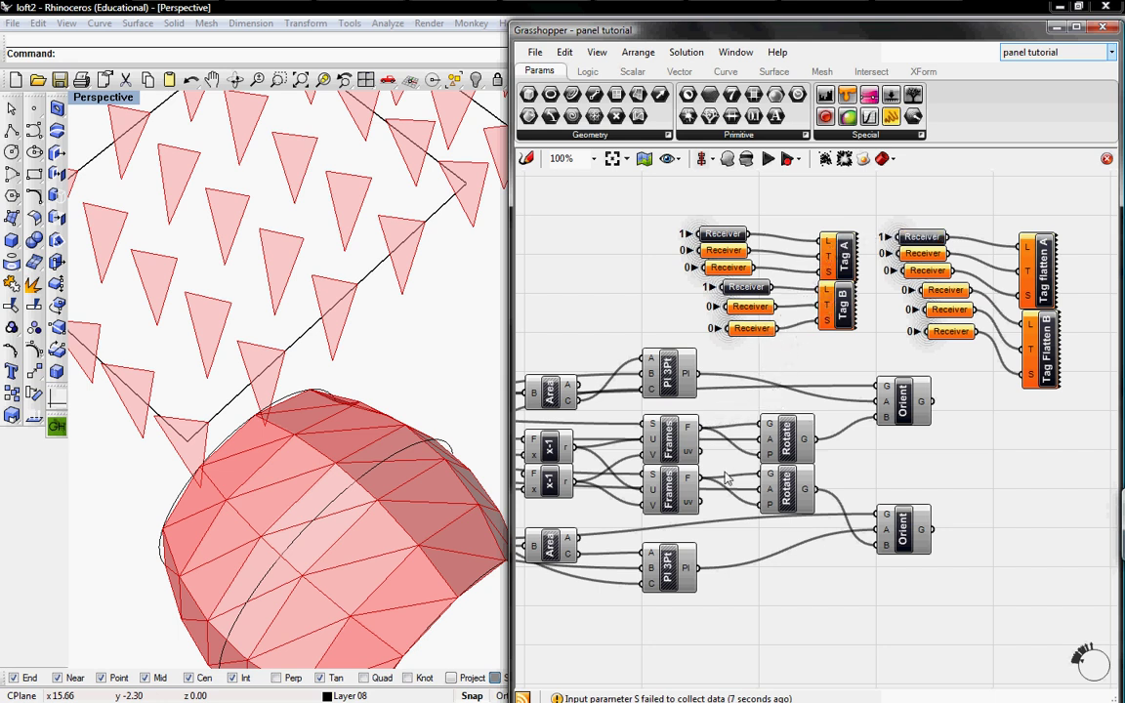
{"action": "left_click_drag", "start_coordinate": [699, 477], "coordinate": [920, 290]}
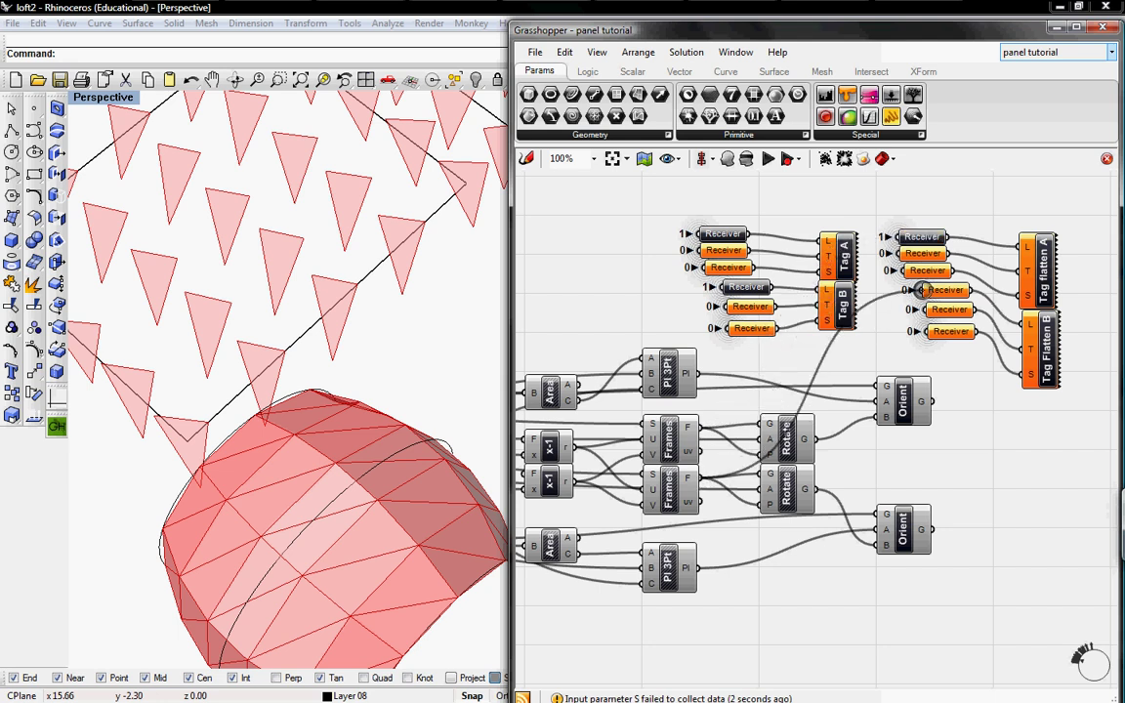
{"action": "mouse_move", "coordinate": [807, 277]}
{"action": "right_mouse_down"}
{"action": "mouse_move", "coordinate": [858, 401]}
{"action": "mouse_move", "coordinate": [698, 404]}
{"action": "right_mouse_up"}
{"action": "mouse_move", "coordinate": [1071, 388]}
{"action": "left_mouse_down"}
{"action": "mouse_move", "coordinate": [708, 207]}
{"action": "mouse_move", "coordinate": [817, 204]}
{"action": "left_mouse_up"}
{"action": "right_click_drag", "start_coordinate": [551, 173], "coordinate": [723, 213]}
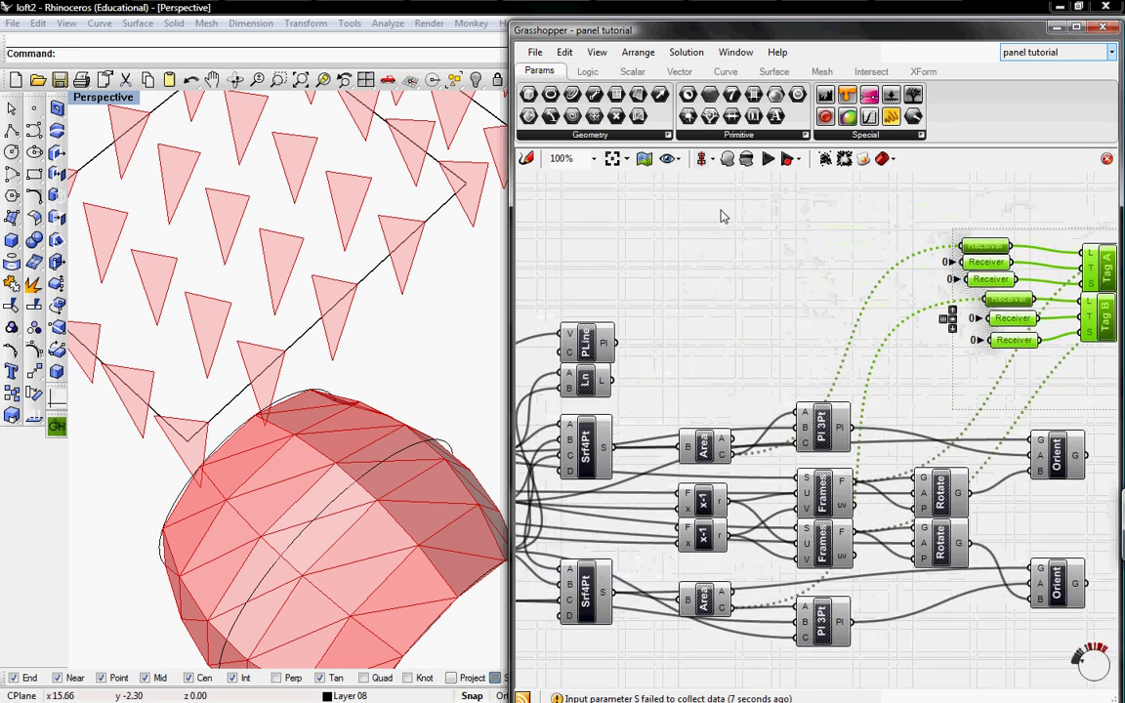
{"action": "left_click", "coordinate": [587, 72]}
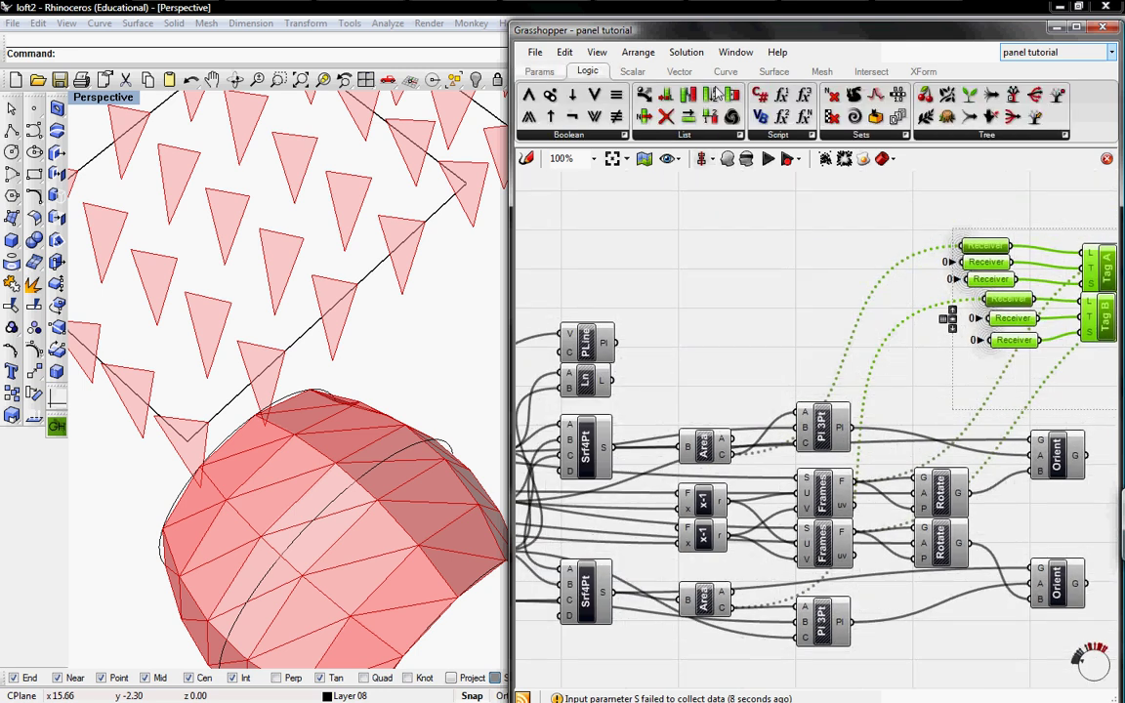
Place an Expression component and name it 'Format'
{"action": "left_click_drag", "start_coordinate": [783, 97], "coordinate": [809, 282]}
{"action": "right_click", "coordinate": [808, 282]}
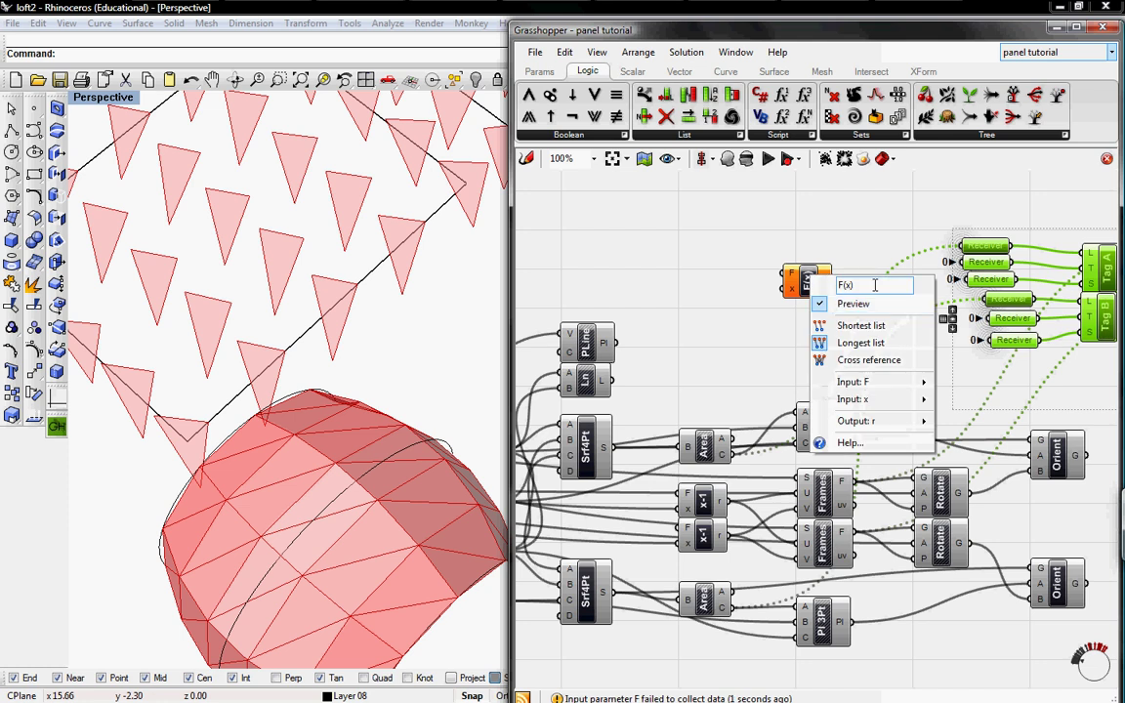
{"action": "type", "text": "Fo"}
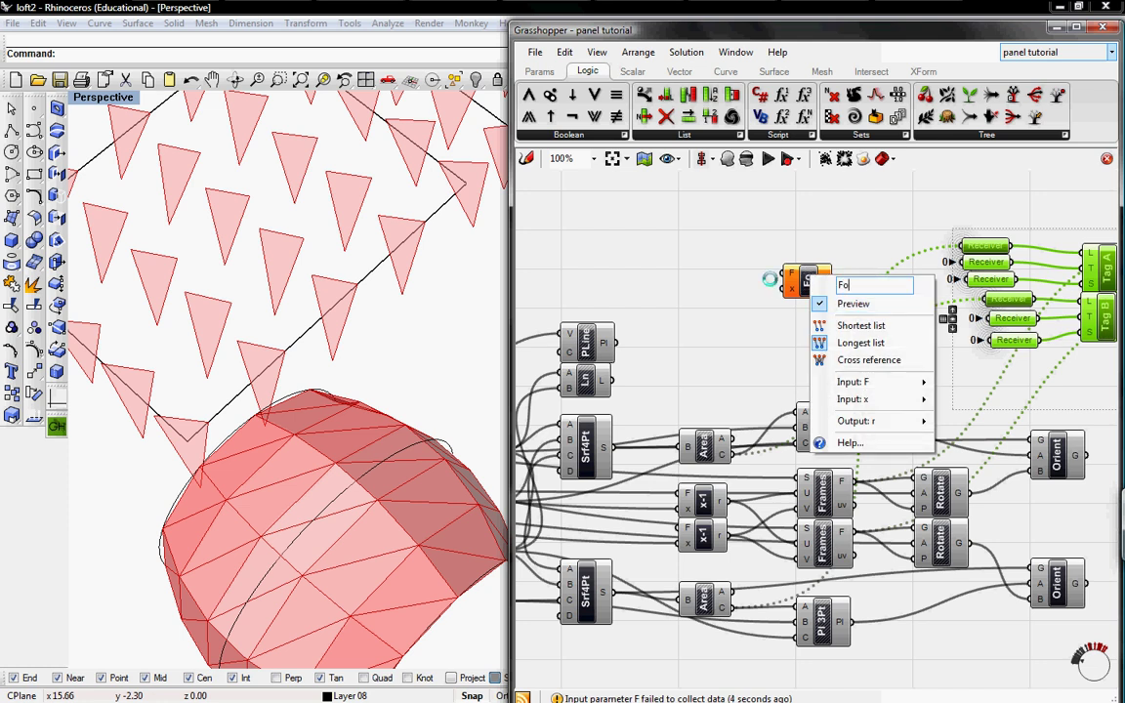
{"action": "type", "text": "rmaty"}
{"action": "key", "text": "BackSpace"}
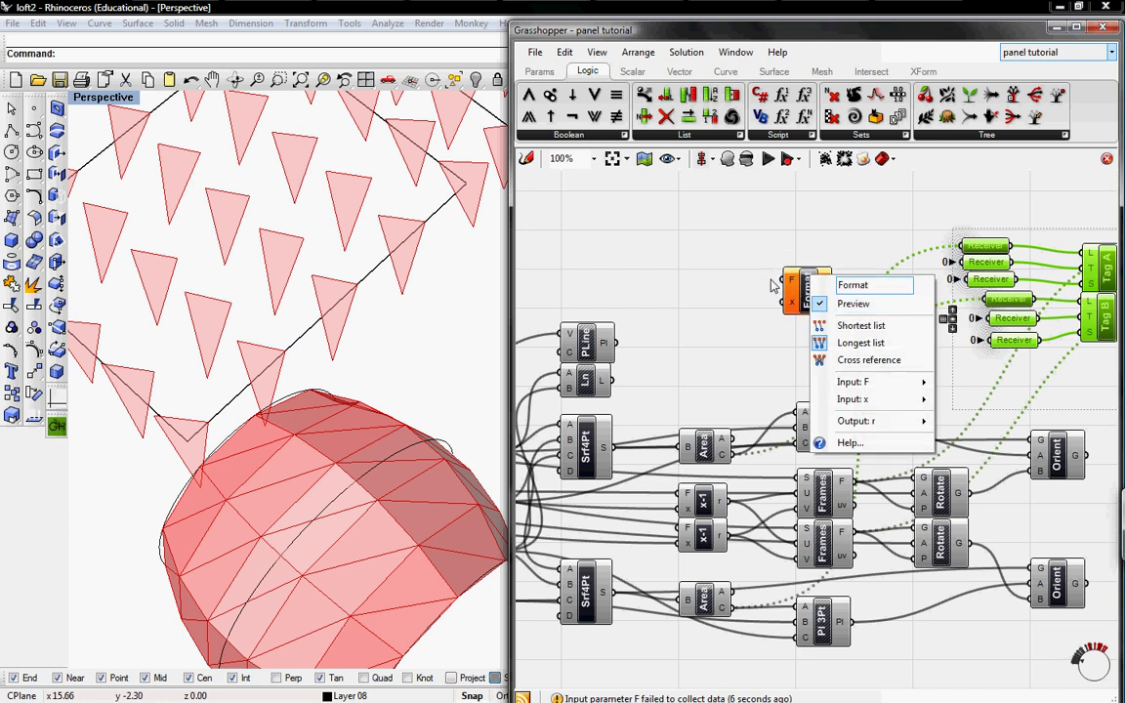
{"action": "key", "text": "Return"}
Set the Format expression to Format("A{0}",x) in the Expression Designer
{"action": "right_click", "coordinate": [791, 280]}
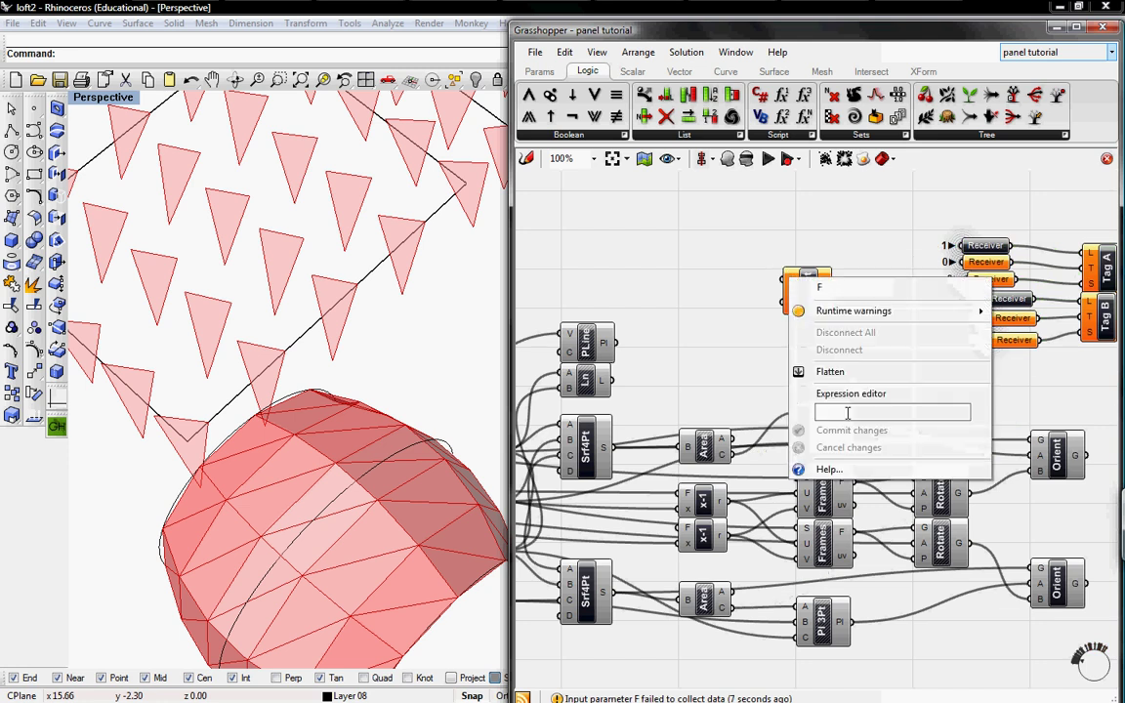
{"action": "left_click", "coordinate": [832, 394]}
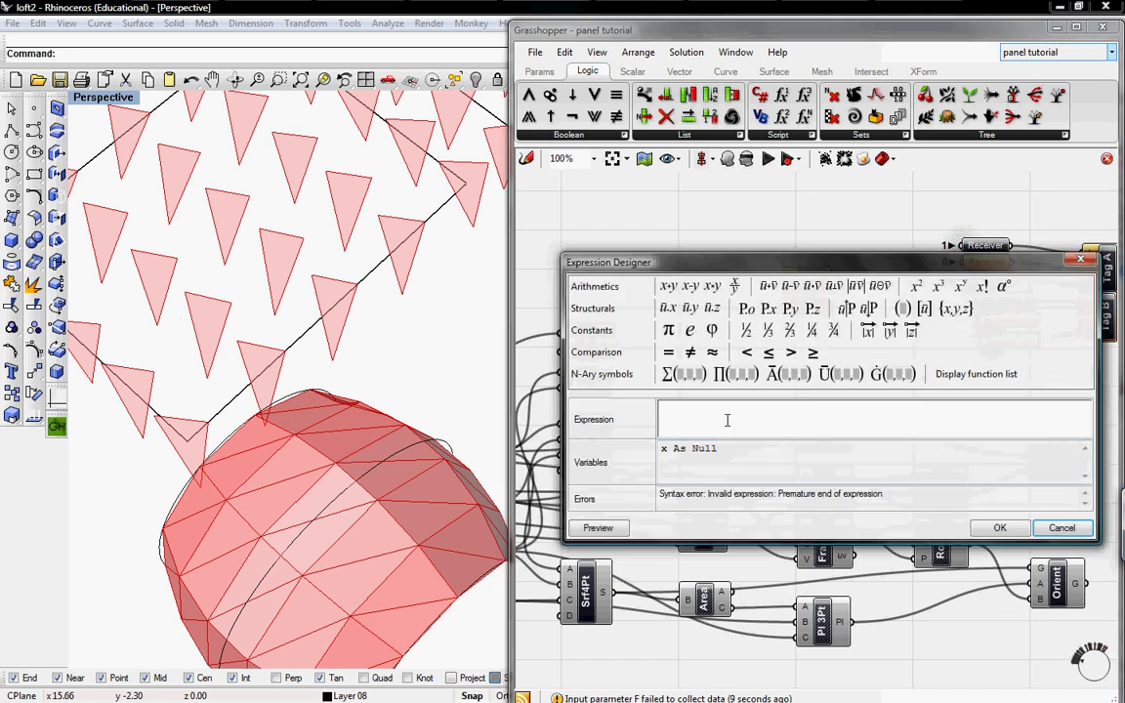
{"action": "type", "text": "Forma"}
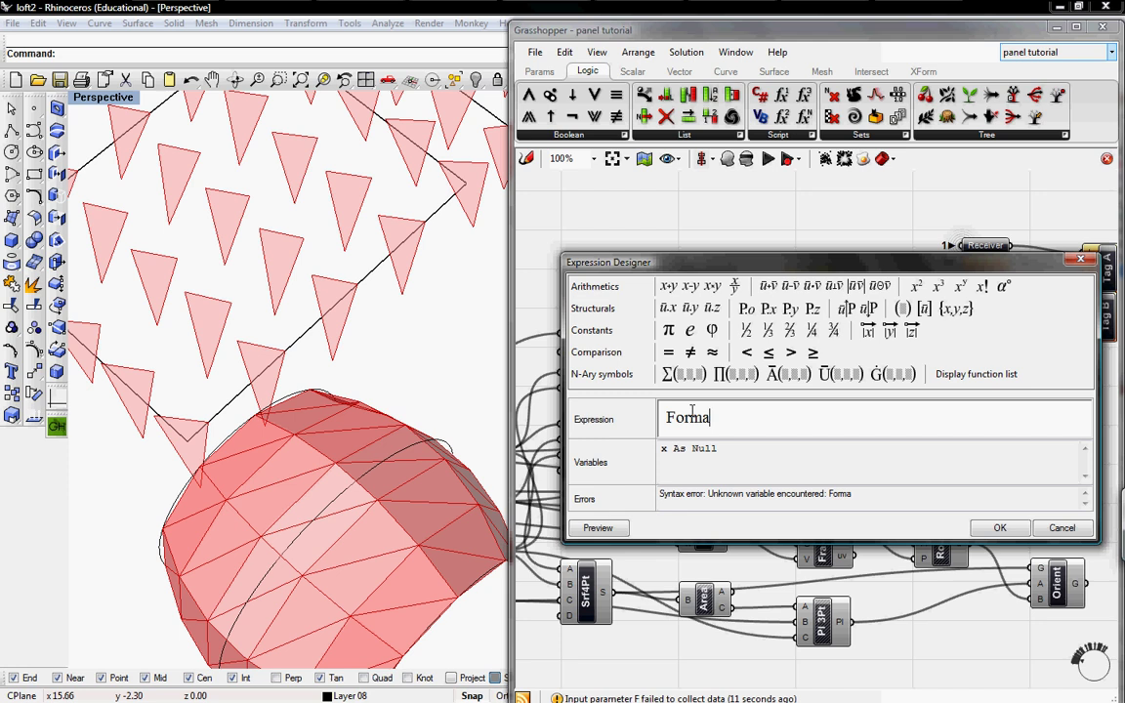
{"action": "type", "text": "t("}
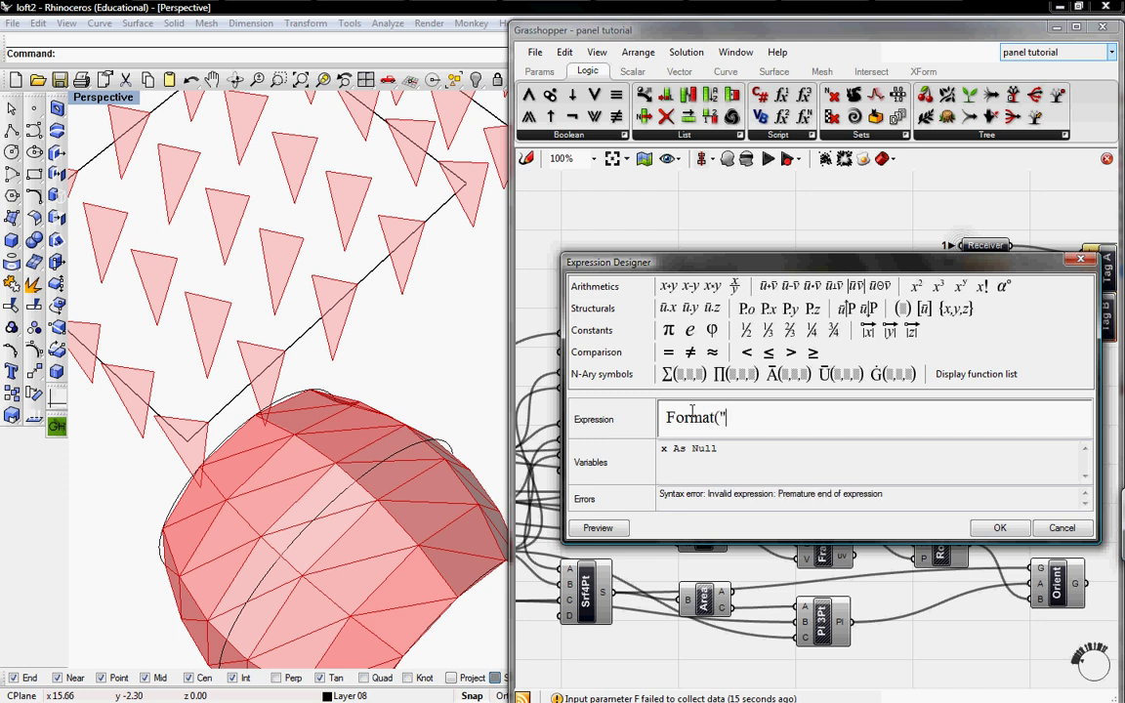
{"action": "type", "text": "{"}
{"action": "type", "text": "0"}
{"action": "type", "text": ",z"}
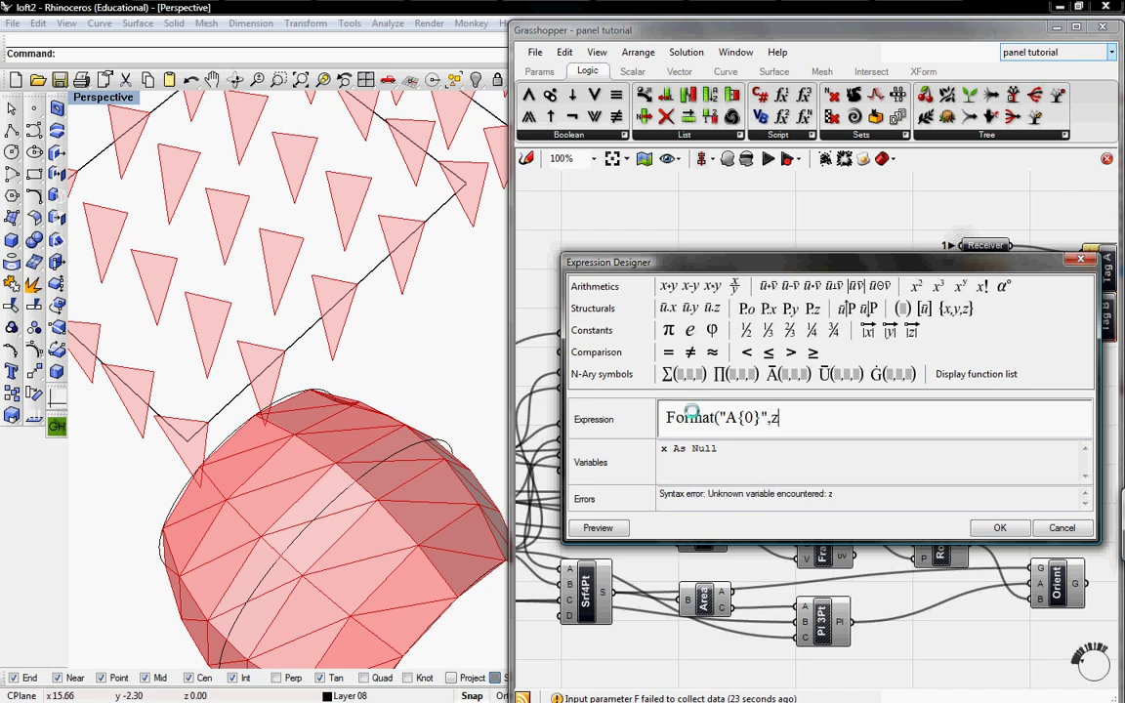
{"action": "type", "text": "x"}
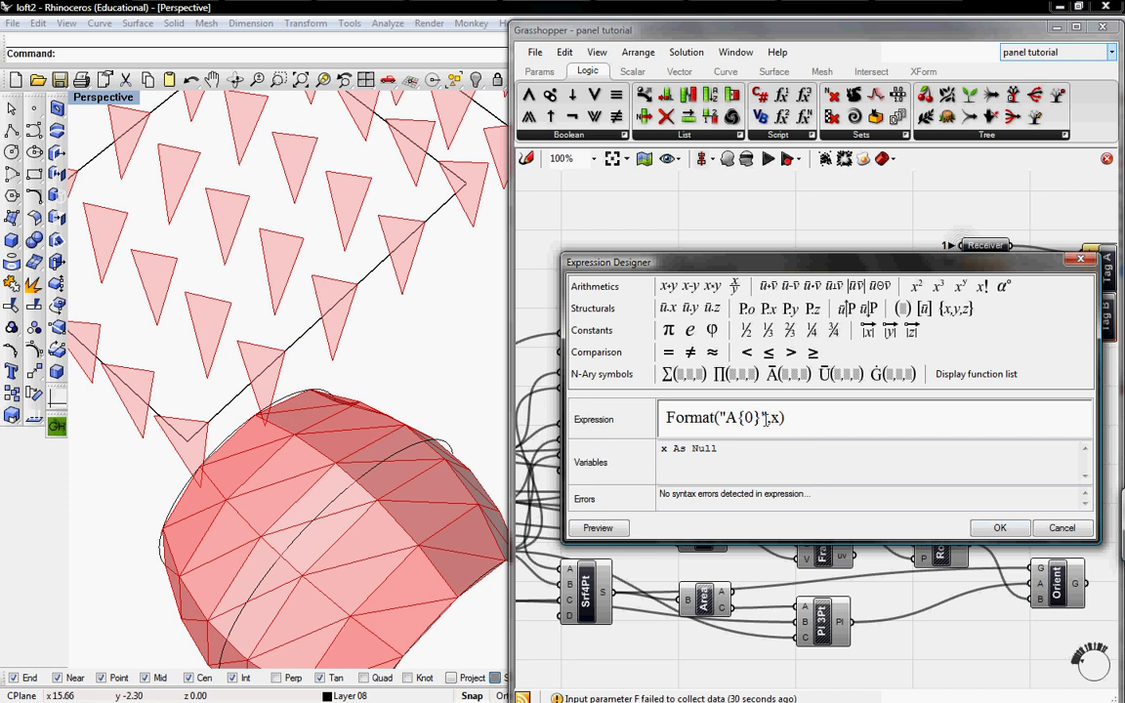
{"action": "left_click", "coordinate": [1000, 527]}
{"action": "right_click_drag", "start_coordinate": [792, 330], "coordinate": [829, 302]}
Duplicate the Format component, edit the copy's expression, and align both components
{"action": "left_click", "coordinate": [851, 272]}
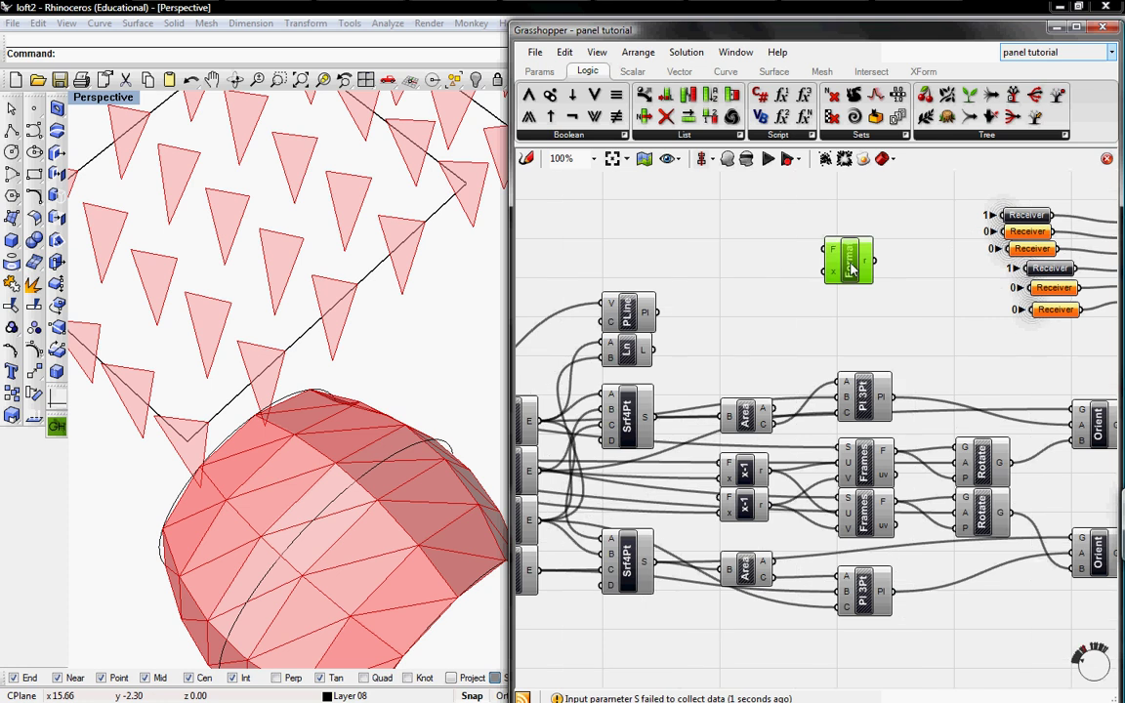
{"action": "key", "text": "ctrl+c"}
{"action": "key", "text": "ctrl+v"}
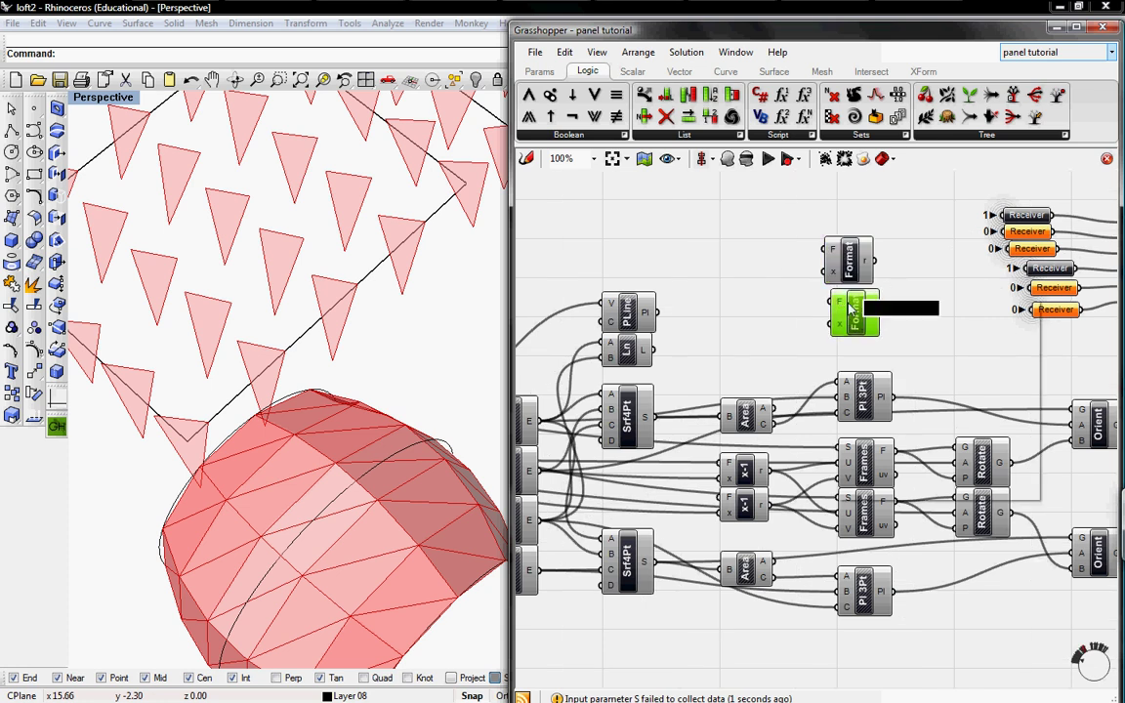
{"action": "right_click", "coordinate": [850, 308]}
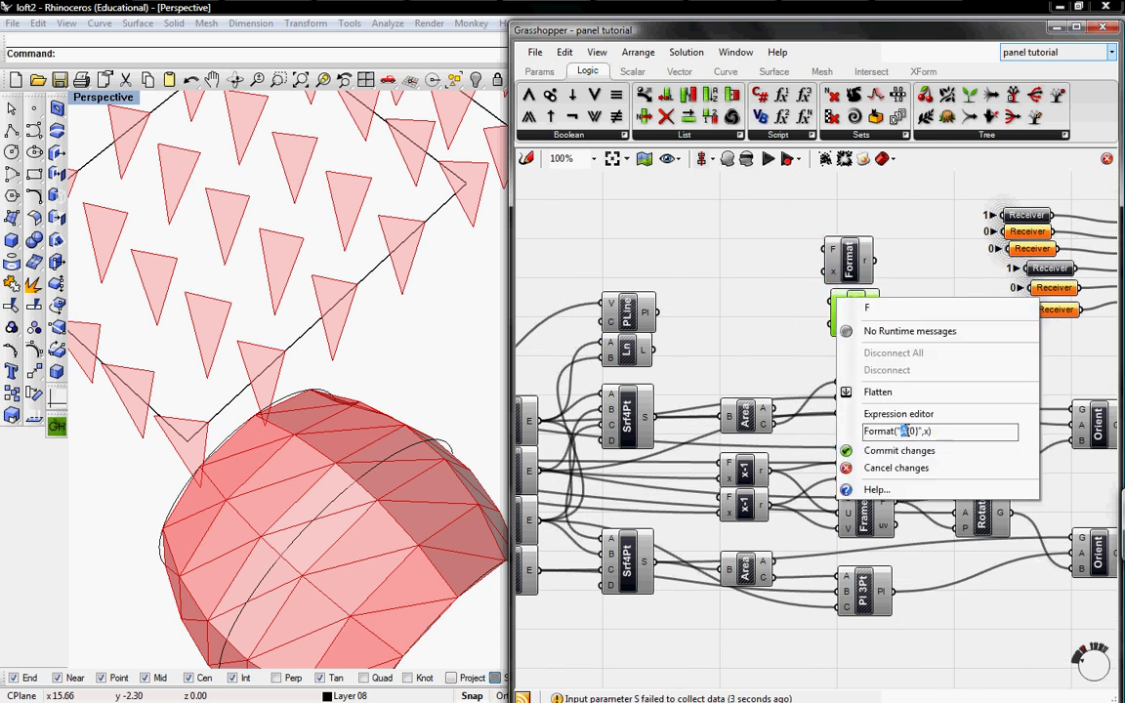
{"action": "left_click", "coordinate": [898, 450]}
{"action": "right_click_drag", "start_coordinate": [837, 306], "coordinate": [879, 313]}
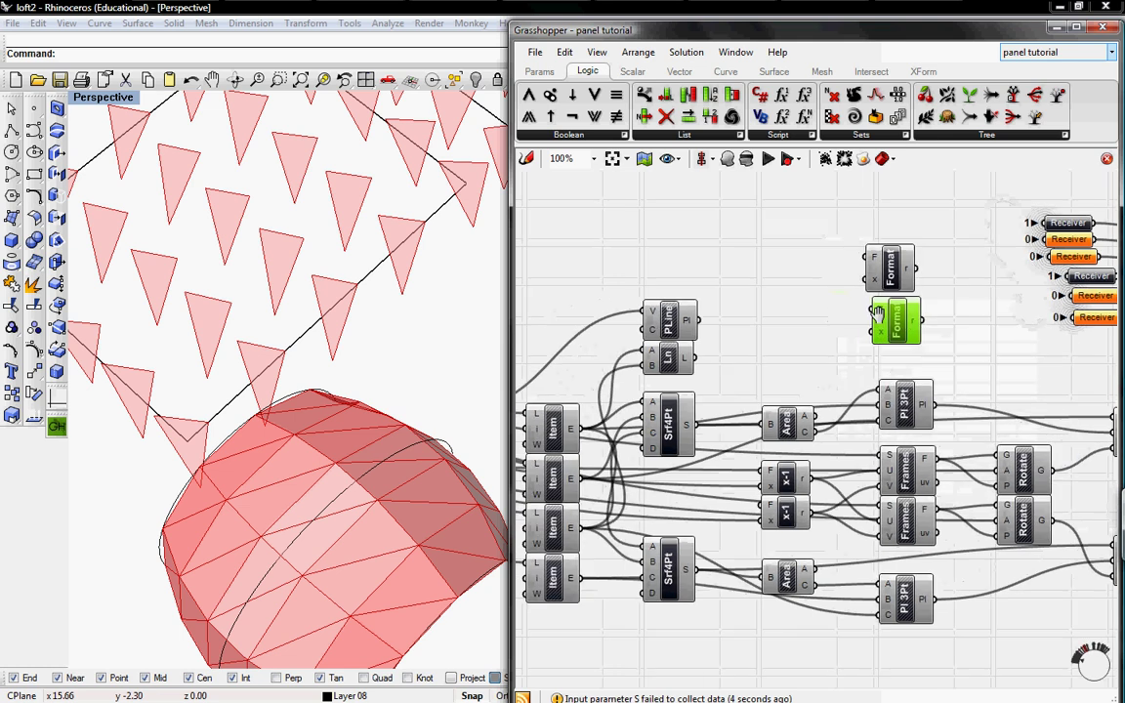
{"action": "left_click_drag", "start_coordinate": [884, 317], "coordinate": [916, 329]}
{"action": "left_click_drag", "start_coordinate": [891, 266], "coordinate": [940, 266]}
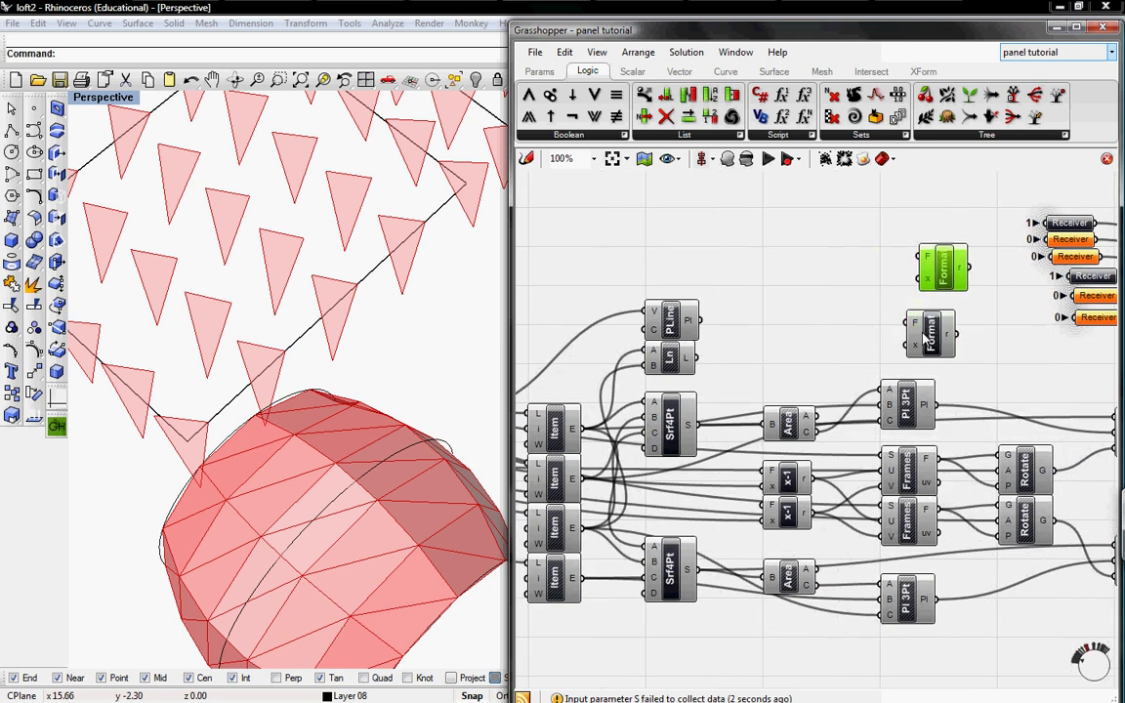
{"action": "left_click_drag", "start_coordinate": [925, 337], "coordinate": [940, 335]}
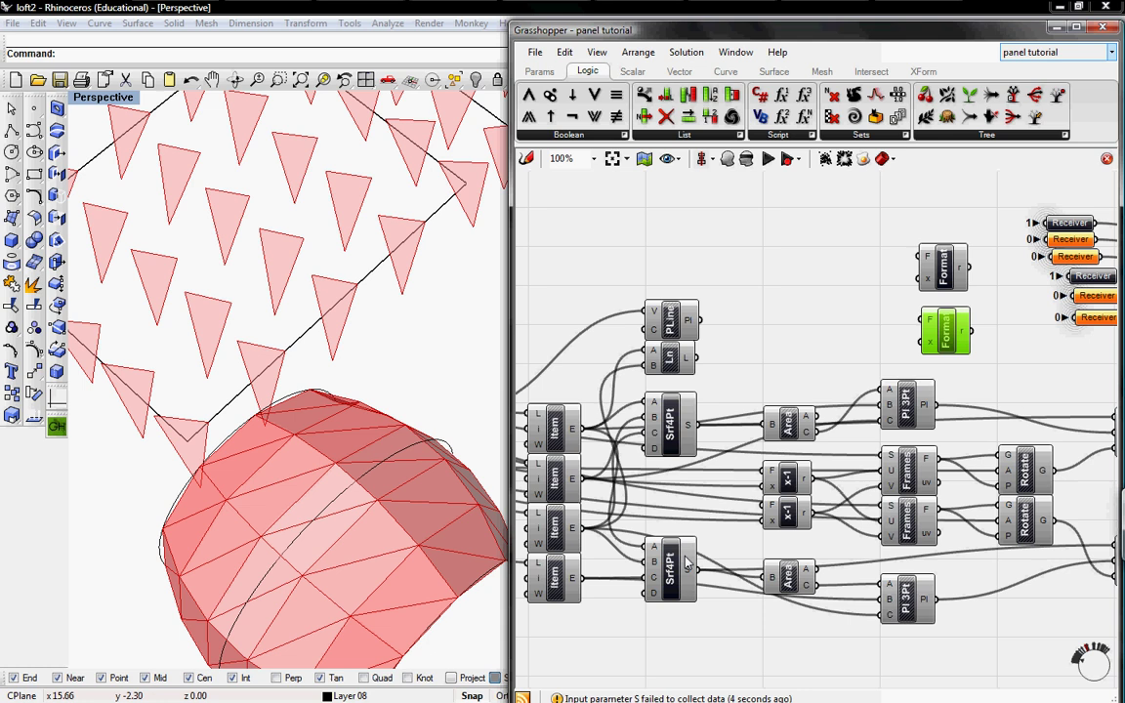
Add List Length components fed by the upper and lower Srf4Pt surfaces
{"action": "left_click", "coordinate": [683, 135]}
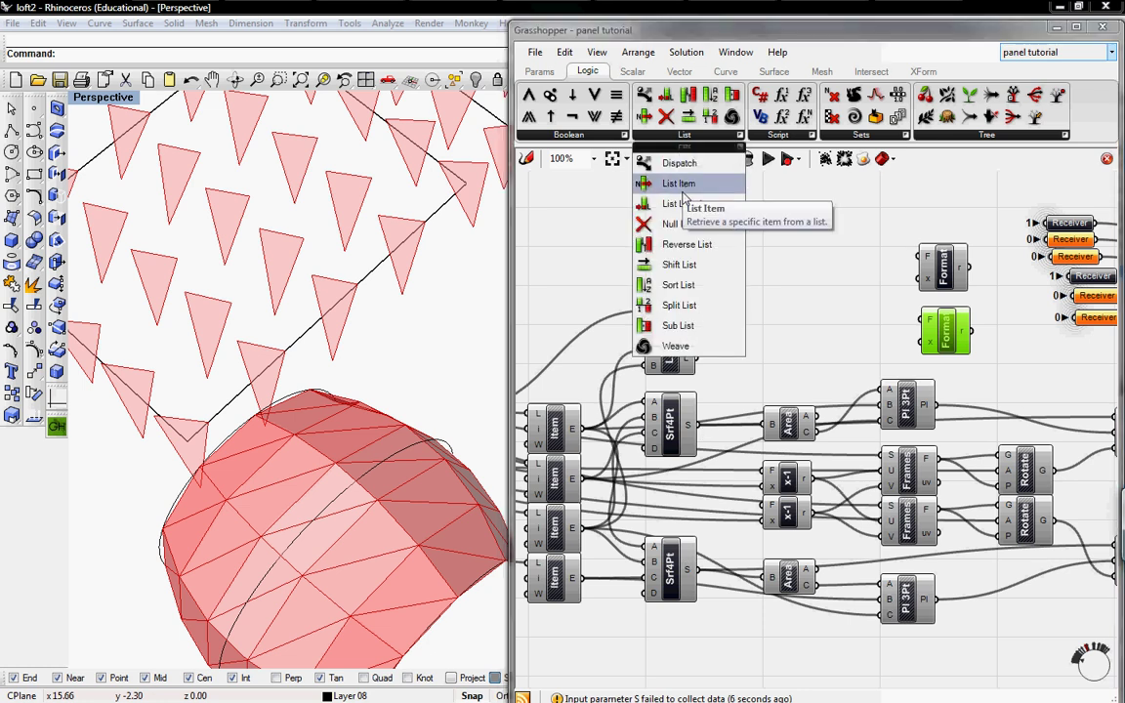
{"action": "mouse_move", "coordinate": [686, 211]}
{"action": "left_mouse_down"}
{"action": "mouse_move", "coordinate": [784, 320]}
{"action": "mouse_move", "coordinate": [789, 366]}
{"action": "left_mouse_up"}
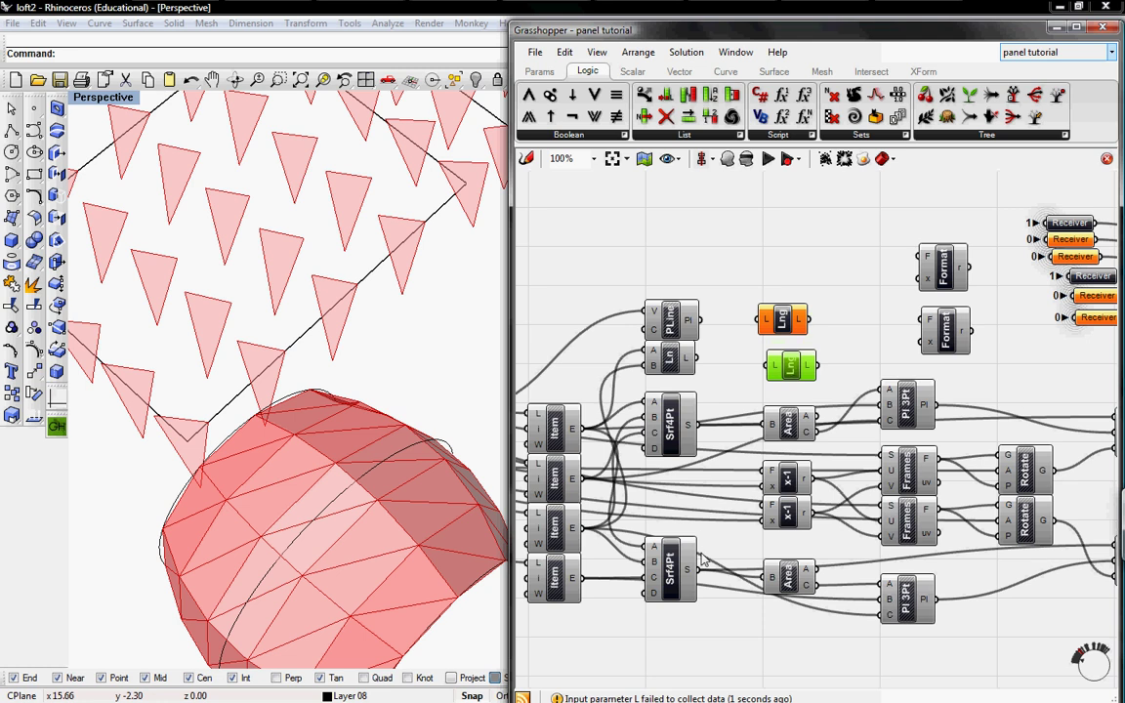
{"action": "left_click_drag", "start_coordinate": [694, 570], "coordinate": [767, 366]}
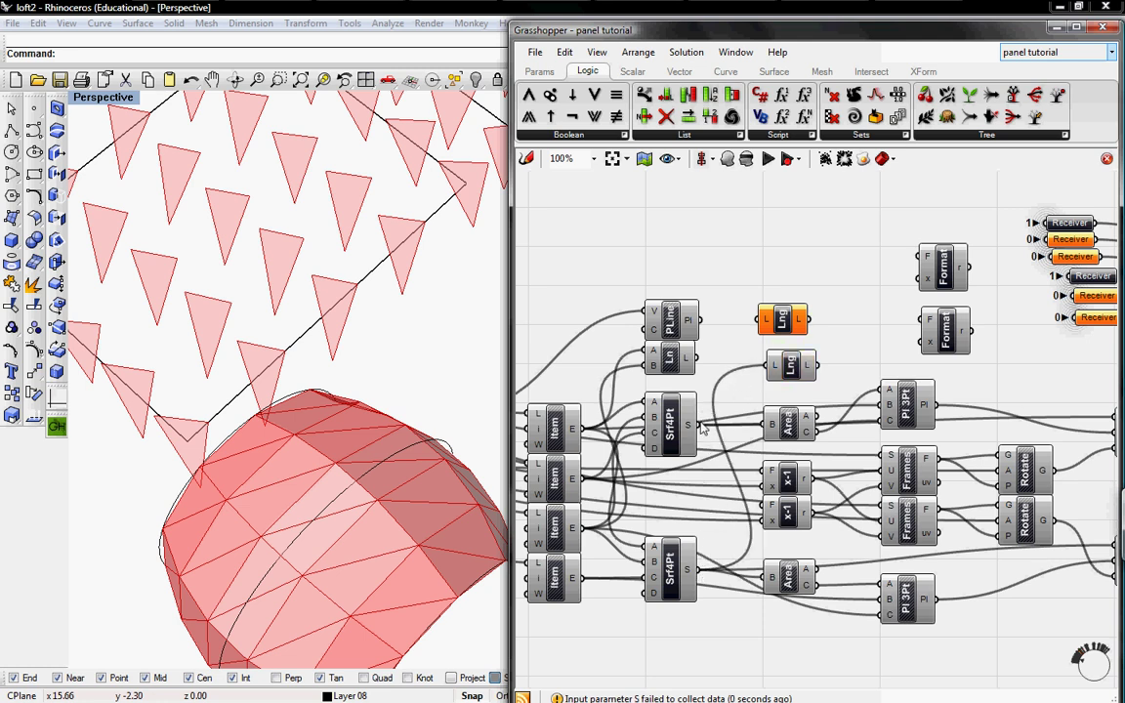
{"action": "left_click_drag", "start_coordinate": [699, 427], "coordinate": [765, 319]}
{"action": "right_click_drag", "start_coordinate": [879, 349], "coordinate": [831, 352]}
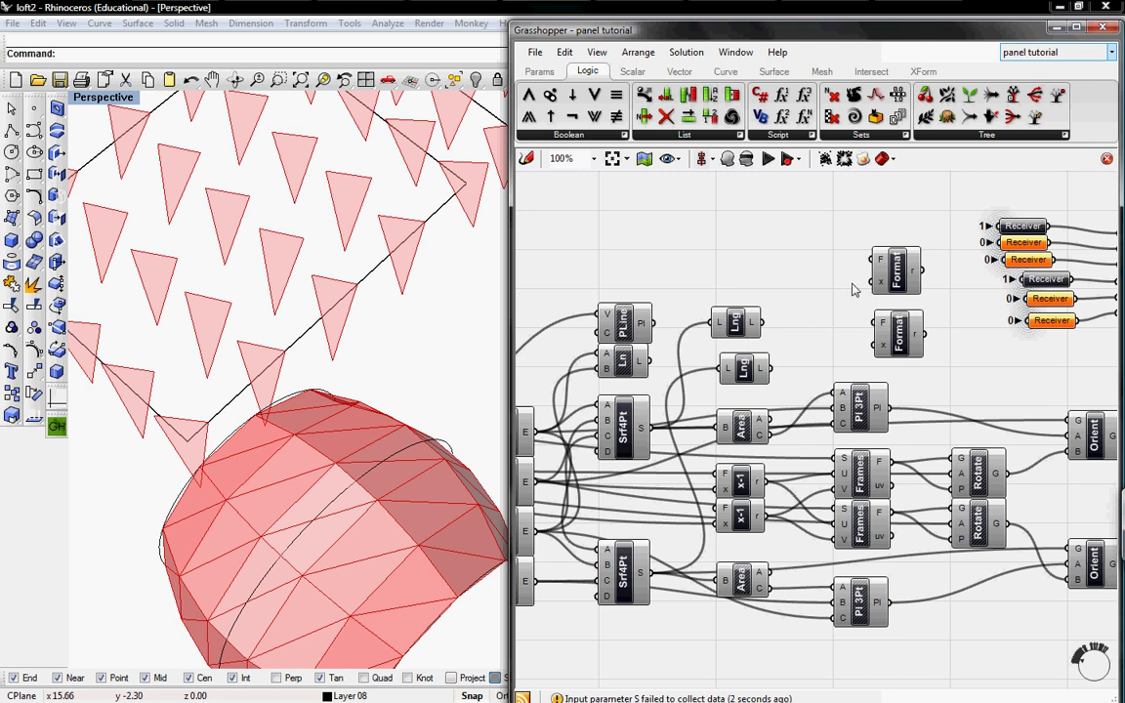
Add two Series components sized by the list lengths, each starting at 1
{"action": "left_click", "coordinate": [859, 137]}
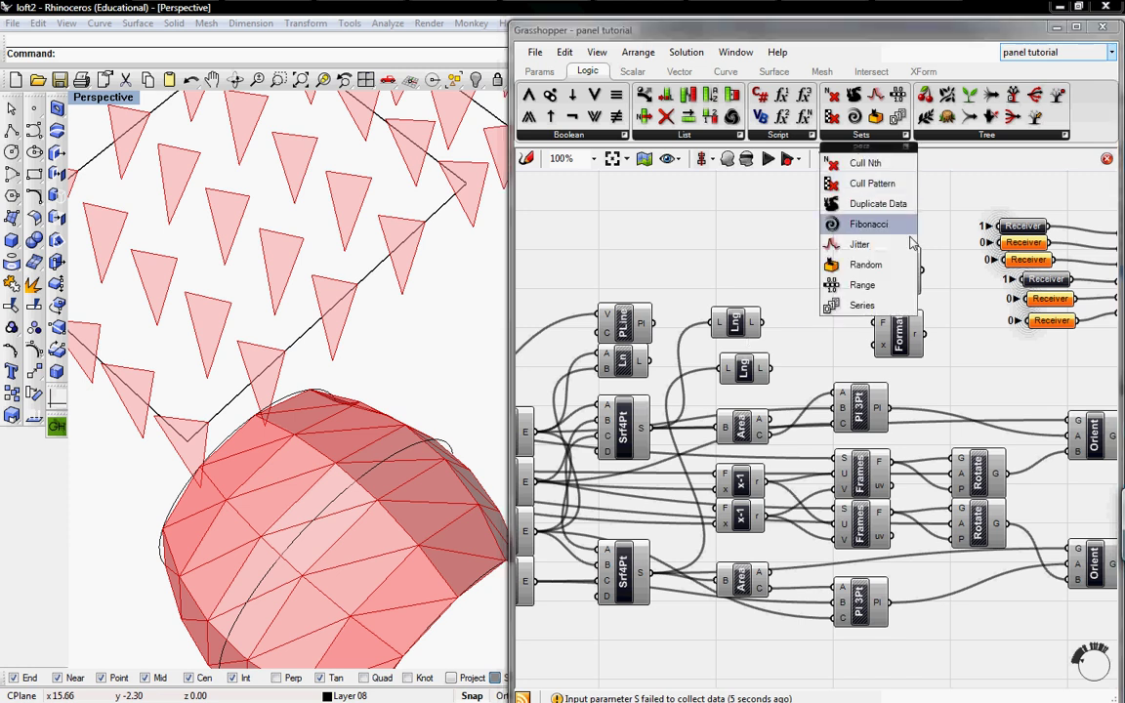
{"action": "mouse_move", "coordinate": [860, 303]}
{"action": "left_mouse_down"}
{"action": "mouse_move", "coordinate": [806, 293]}
{"action": "mouse_move", "coordinate": [828, 250]}
{"action": "mouse_move", "coordinate": [822, 349]}
{"action": "left_mouse_up"}
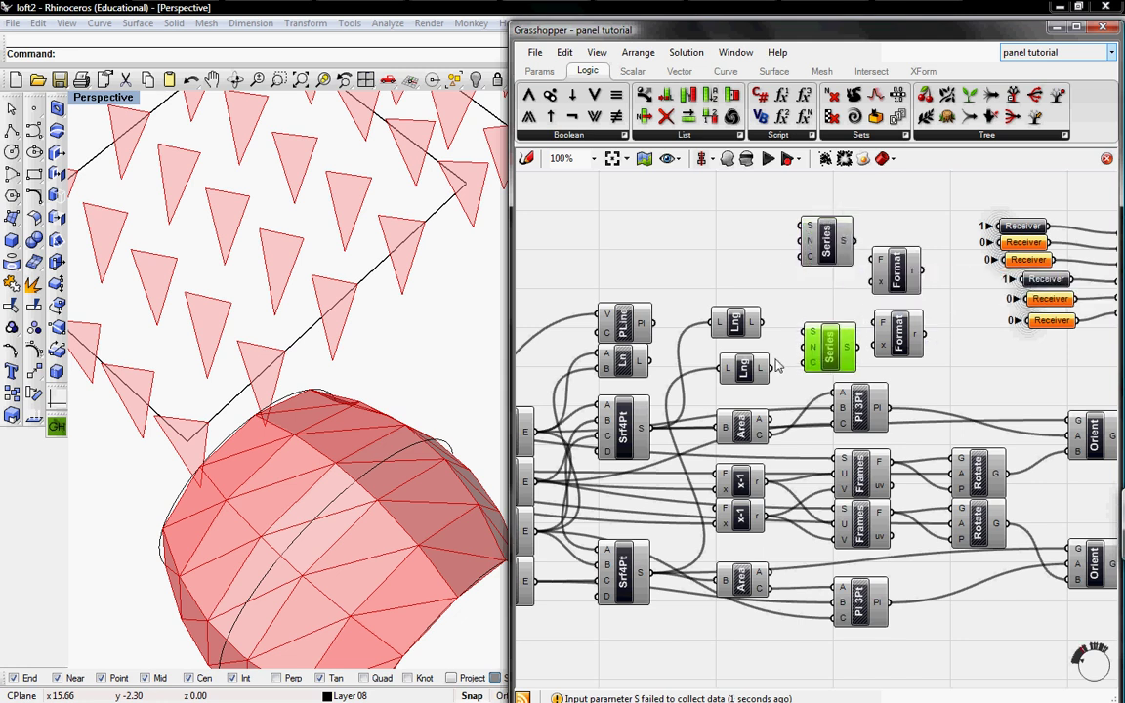
{"action": "left_click", "coordinate": [776, 376]}
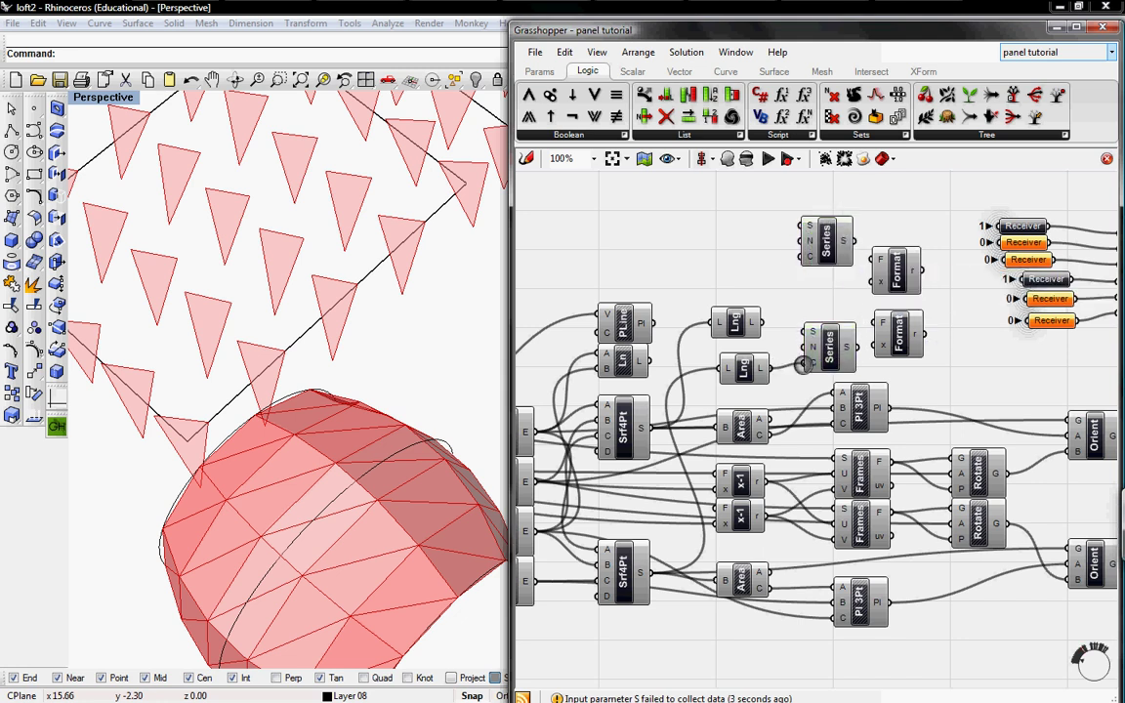
{"action": "left_click_drag", "start_coordinate": [766, 322], "coordinate": [809, 226]}
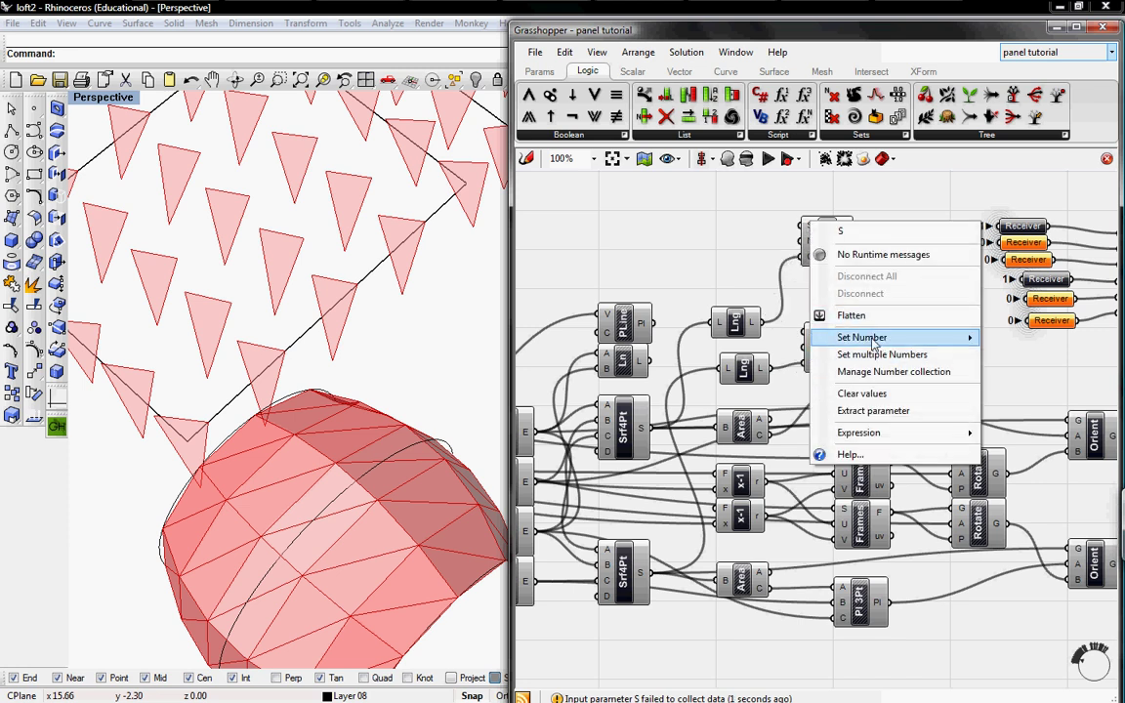
{"action": "mouse_move", "coordinate": [861, 337]}
{"action": "type", "text": "1"}
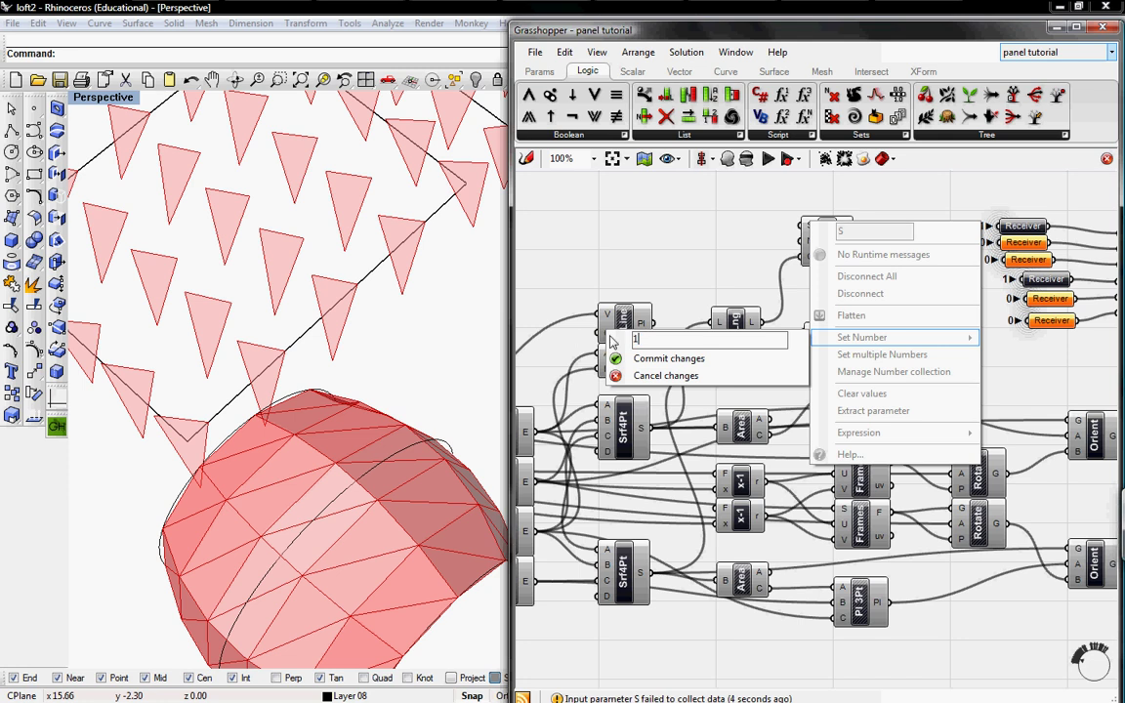
{"action": "left_click", "coordinate": [652, 358]}
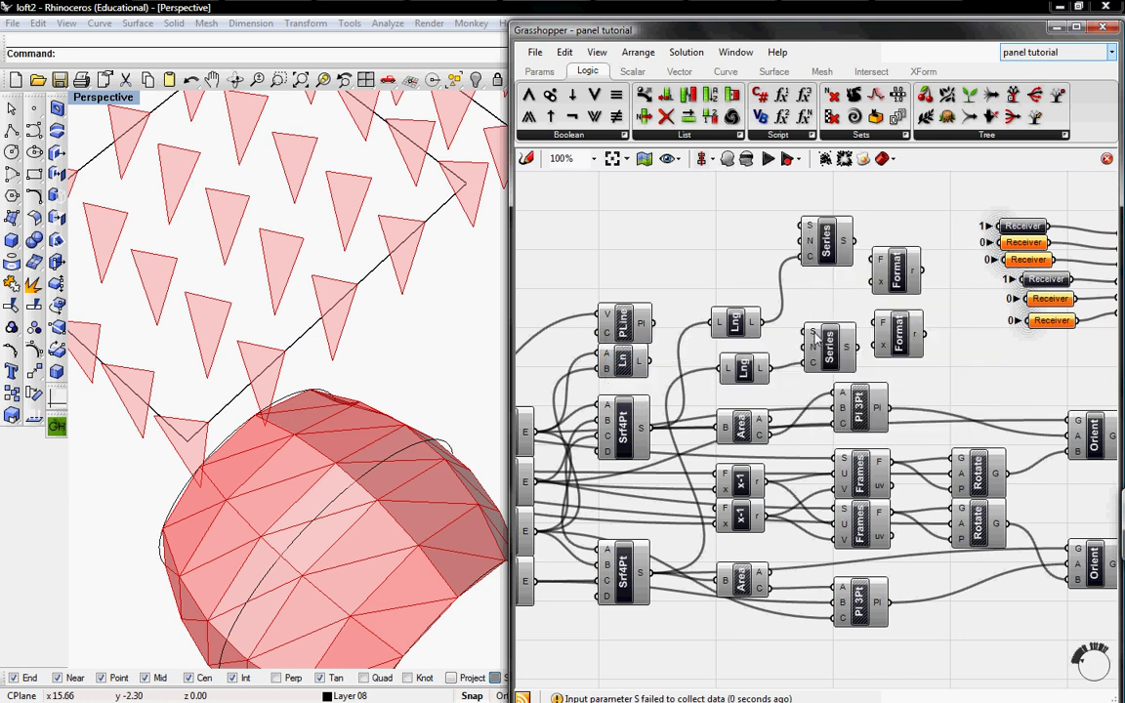
{"action": "right_click", "coordinate": [814, 336]}
{"action": "mouse_move", "coordinate": [867, 446]}
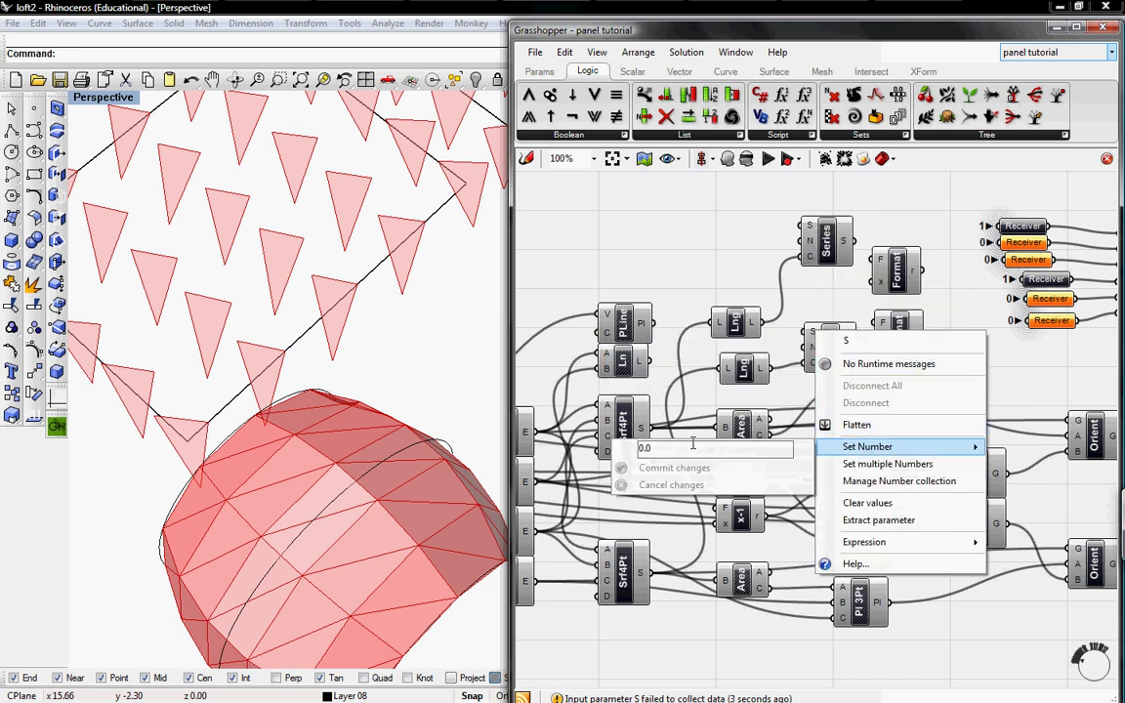
{"action": "type", "text": "1"}
{"action": "left_click", "coordinate": [660, 468]}
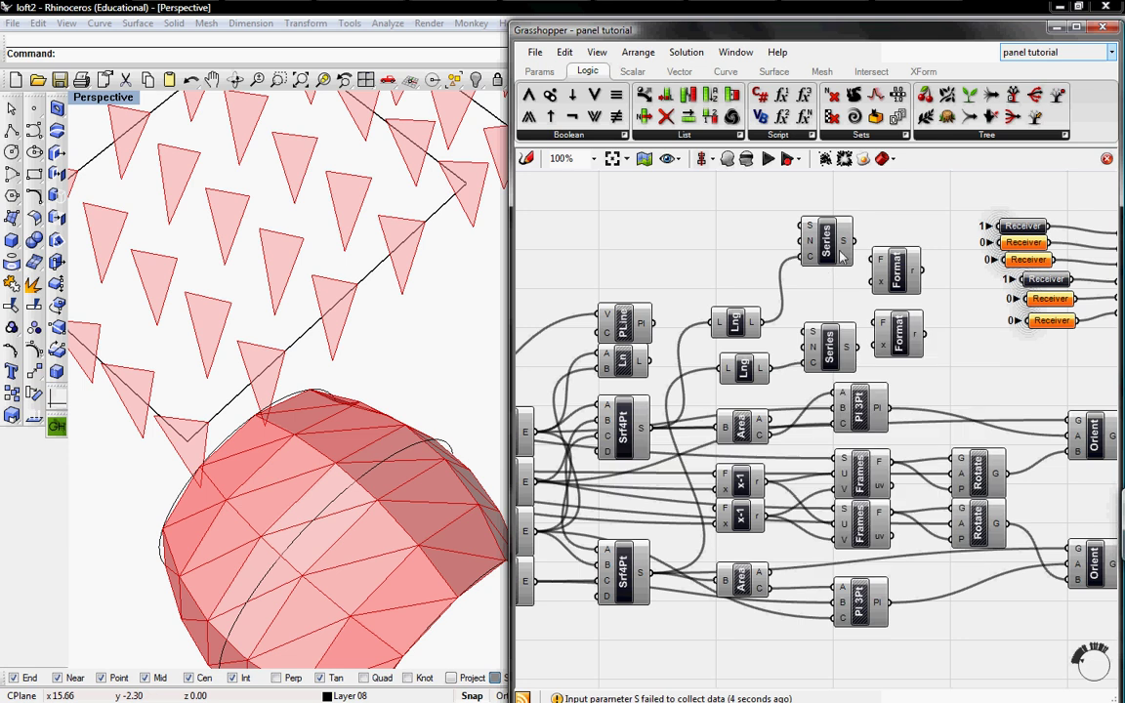
{"action": "left_click_drag", "start_coordinate": [841, 256], "coordinate": [818, 283]}
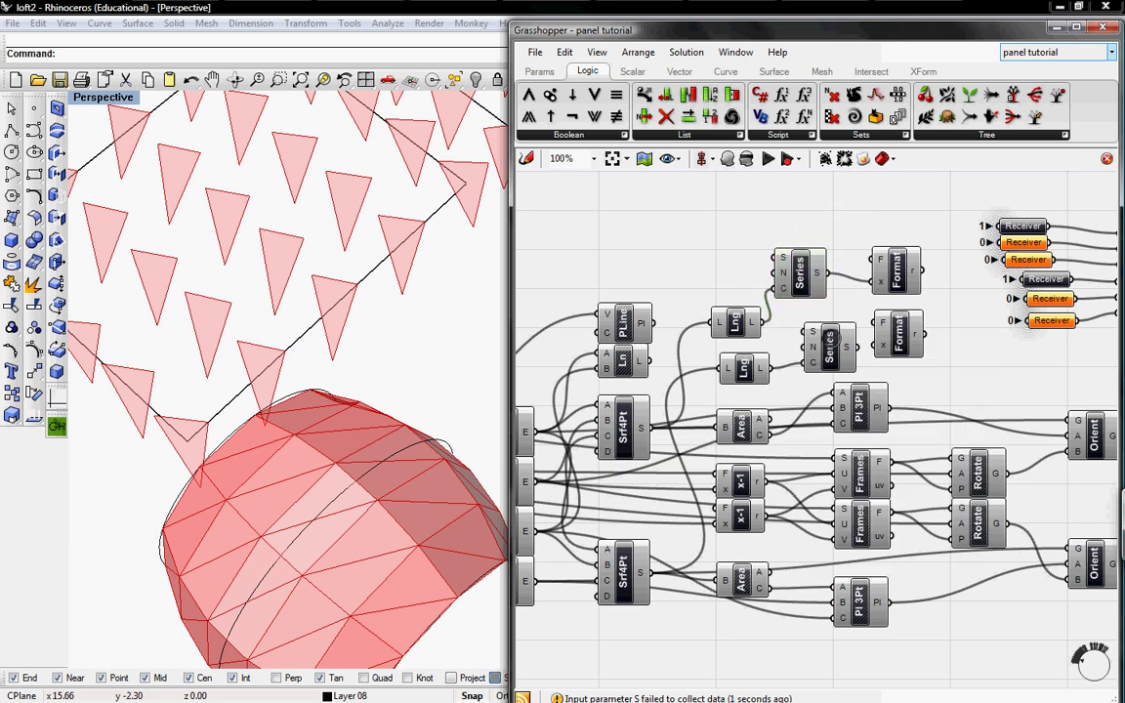
{"action": "mouse_move", "coordinate": [831, 347]}
{"action": "left_mouse_down"}
{"action": "mouse_move", "coordinate": [801, 346]}
{"action": "mouse_move", "coordinate": [882, 344]}
{"action": "left_mouse_up"}
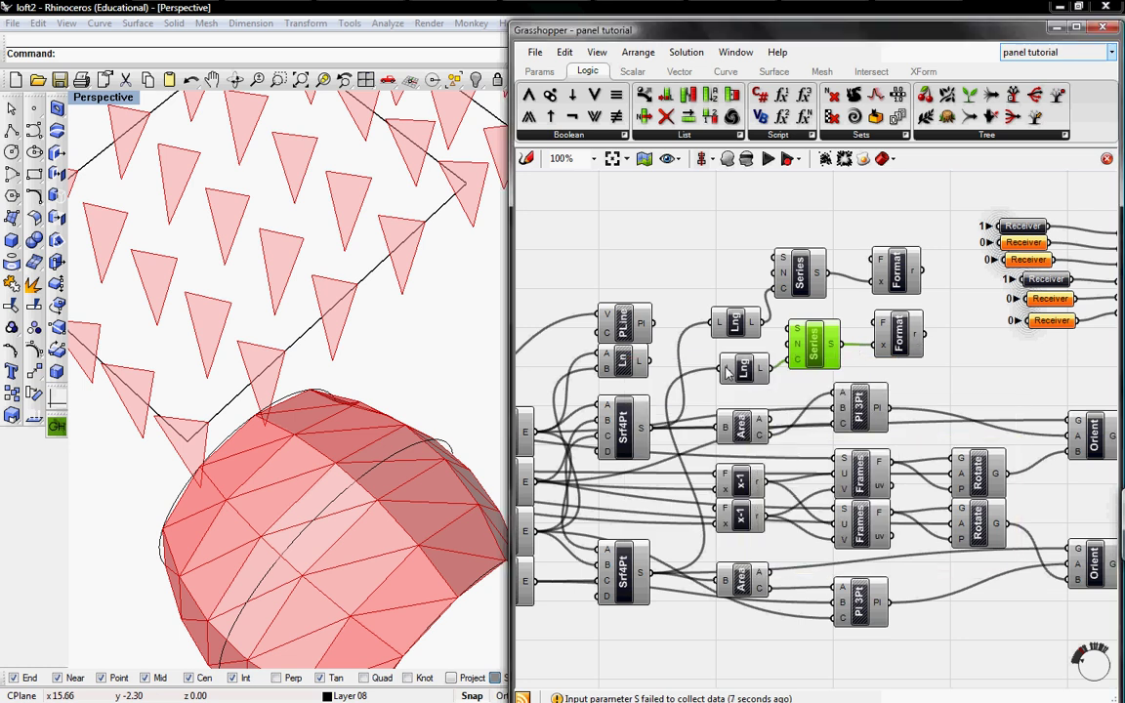
Flatten the inputs of both List Length components
{"action": "right_click", "coordinate": [726, 370]}
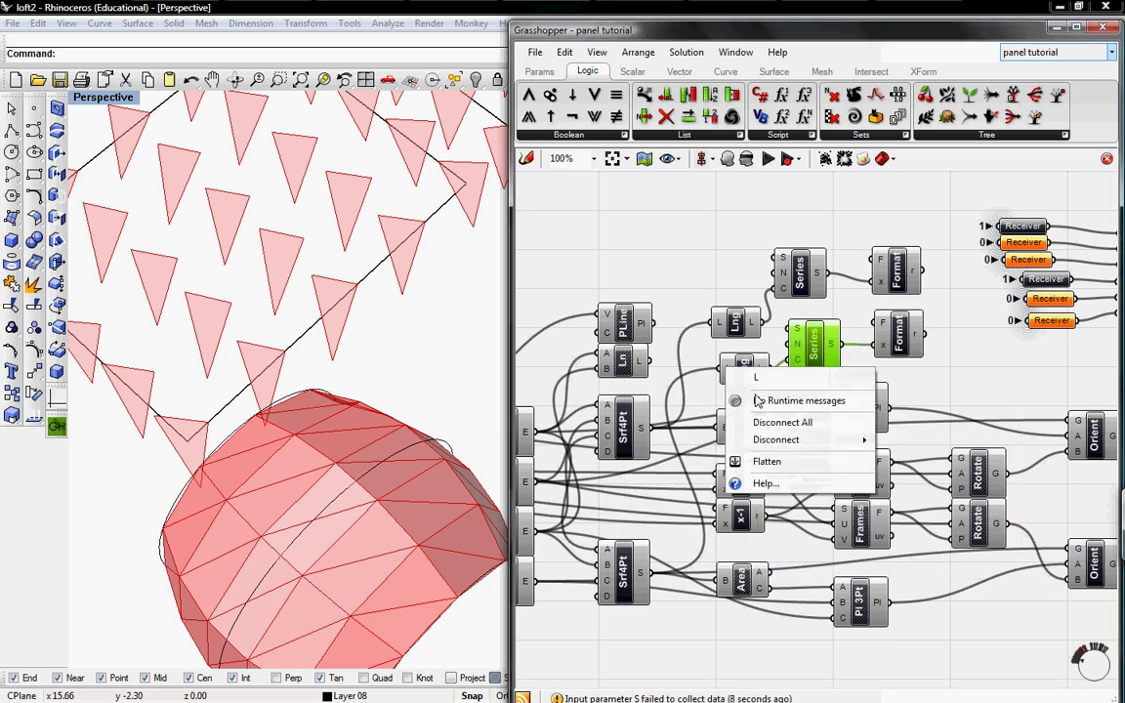
{"action": "left_click", "coordinate": [748, 465]}
{"action": "right_click", "coordinate": [726, 328]}
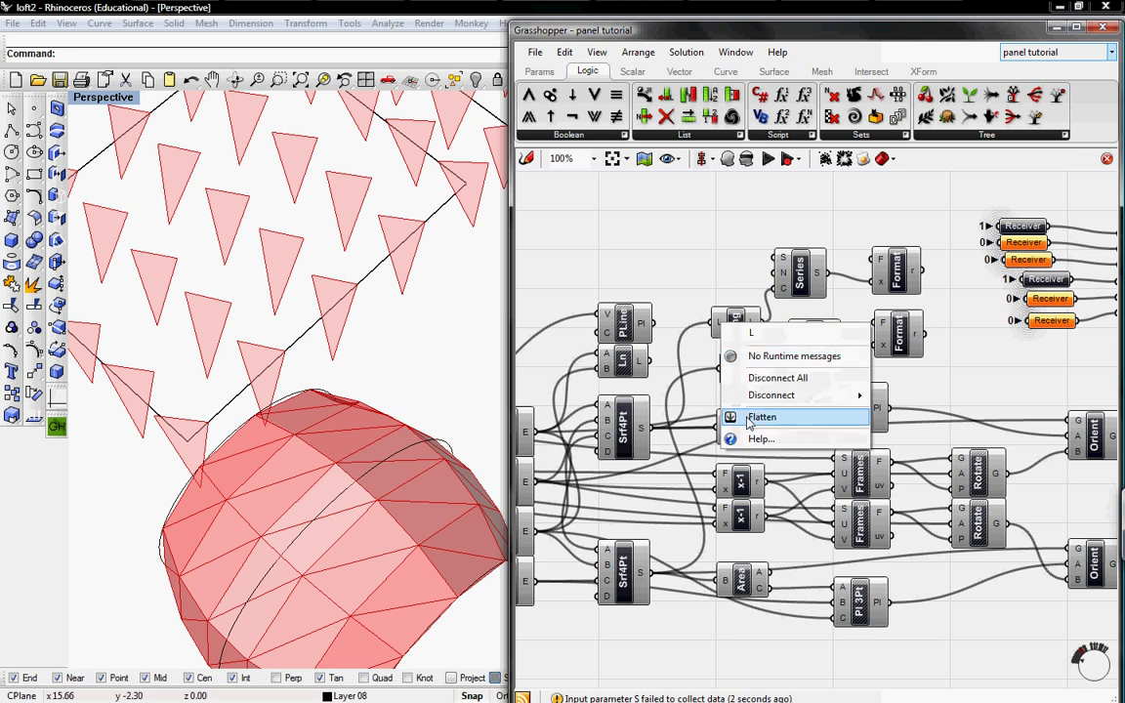
{"action": "left_click", "coordinate": [762, 413]}
{"action": "mouse_move", "coordinate": [916, 273]}
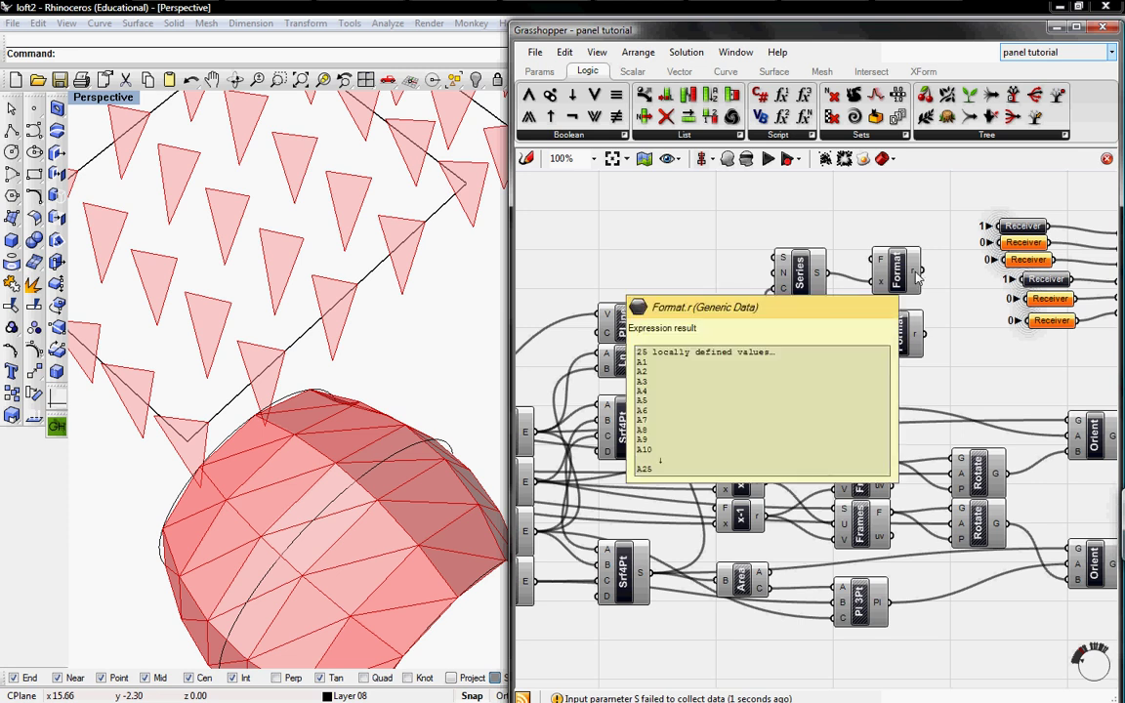
{"action": "mouse_move", "coordinate": [918, 278]}
{"action": "right_mouse_down"}
{"action": "mouse_move", "coordinate": [871, 353]}
{"action": "mouse_move", "coordinate": [893, 357]}
{"action": "right_mouse_up"}
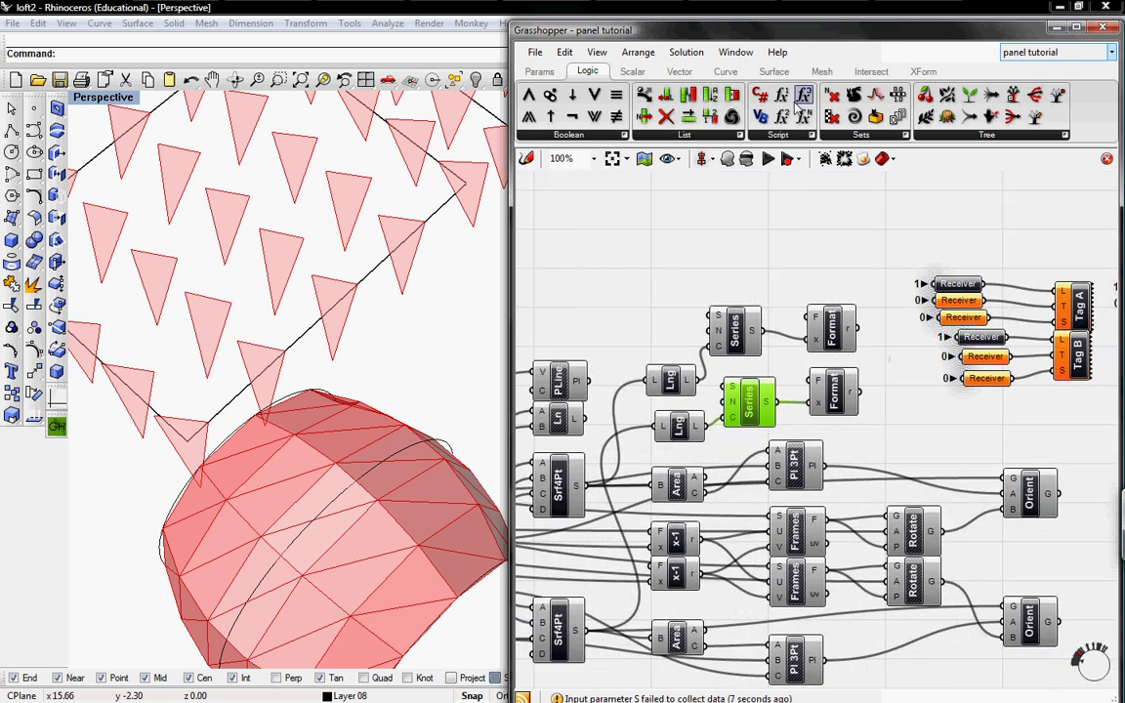
Add an Evaluate F(x) component with the expression x/12
{"action": "left_click_drag", "start_coordinate": [781, 95], "coordinate": [800, 244]}
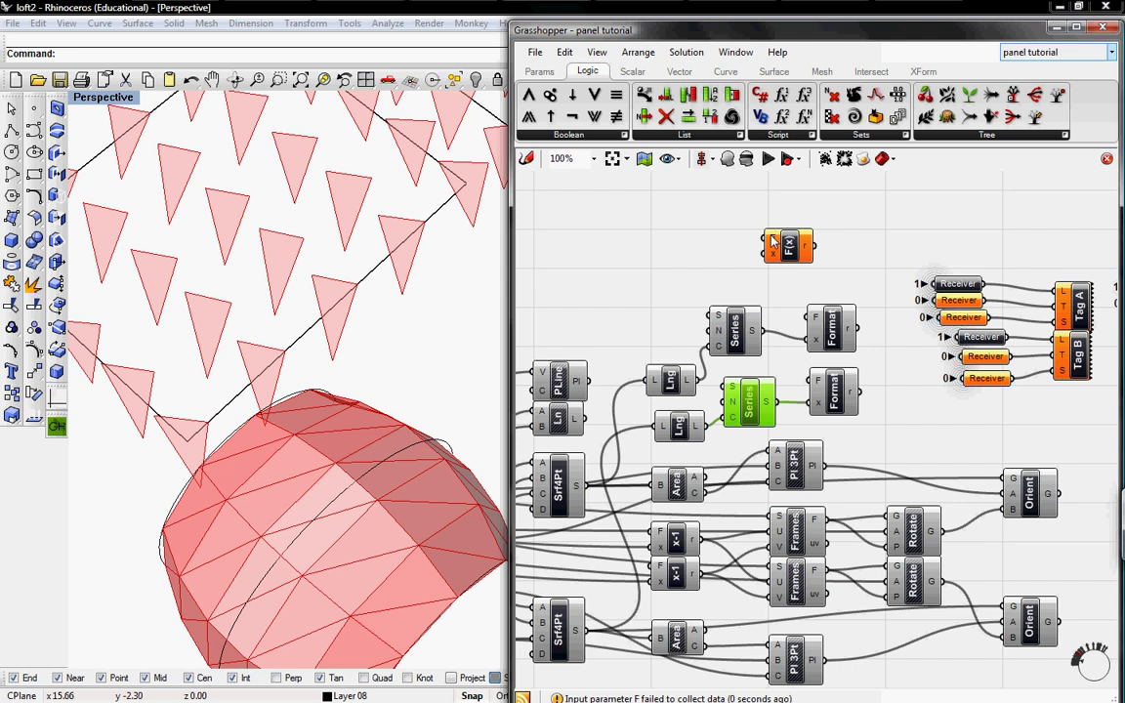
{"action": "right_click", "coordinate": [773, 241]}
{"action": "type", "text": "x/12"}
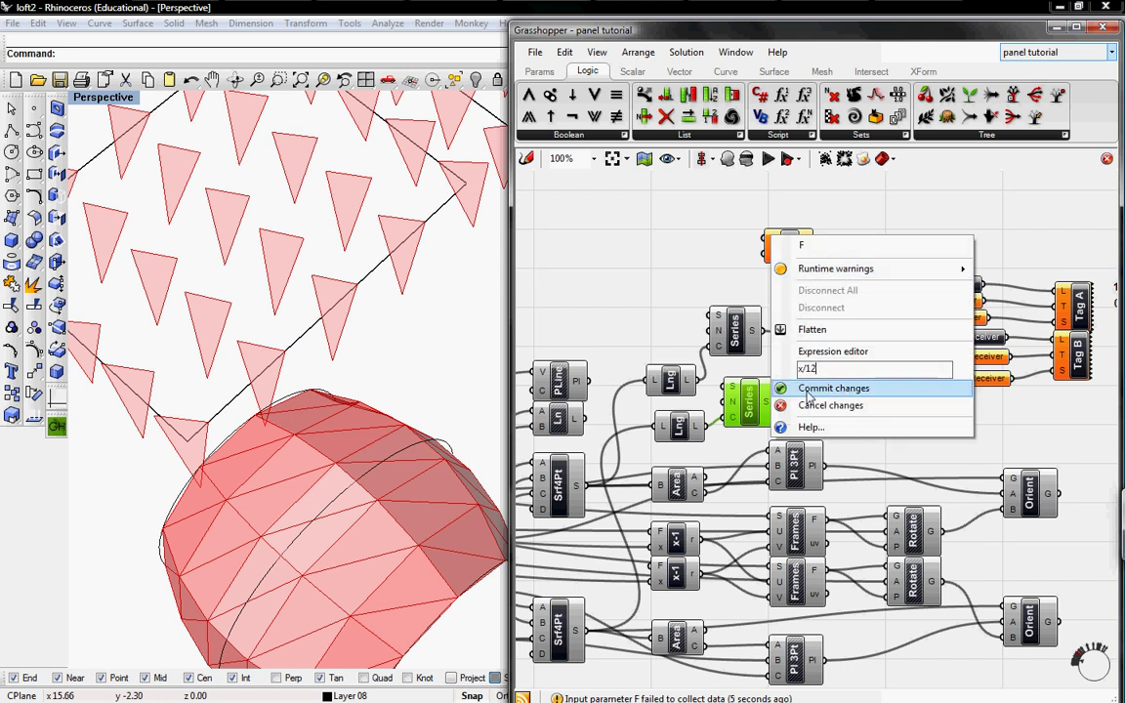
{"action": "left_click", "coordinate": [833, 387]}
Add a Number Slider set to integers, range 0 to 12, value 6
{"action": "left_click", "coordinate": [537, 74]}
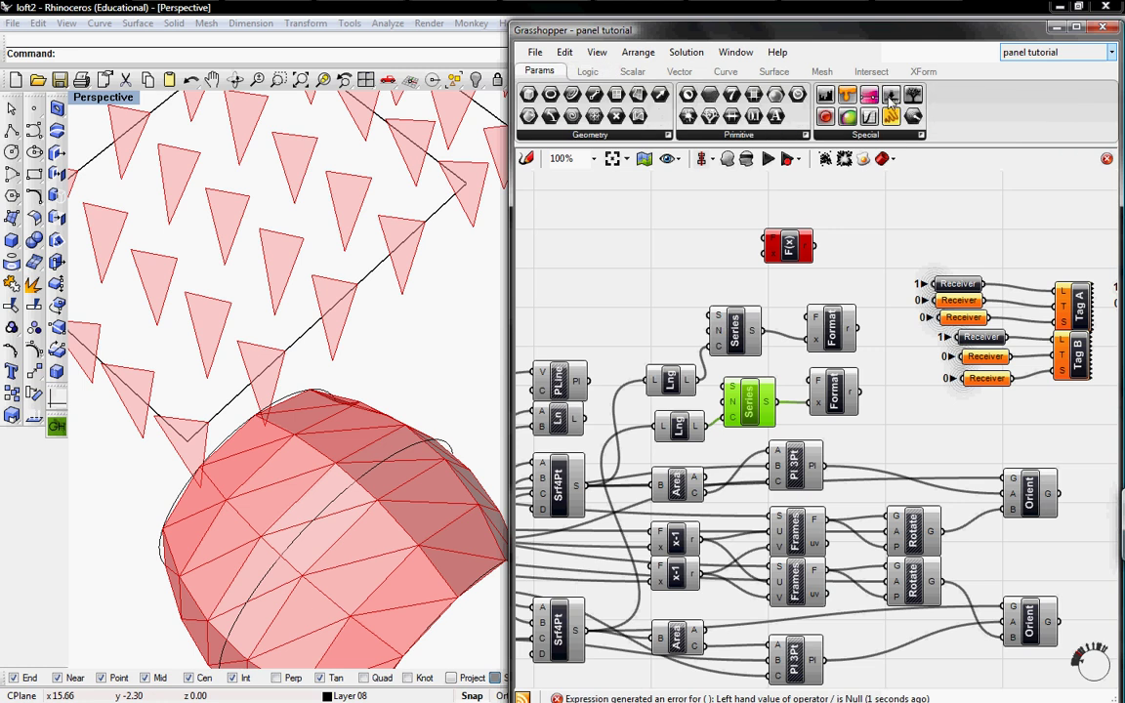
{"action": "left_click_drag", "start_coordinate": [892, 98], "coordinate": [621, 243]}
{"action": "right_click", "coordinate": [610, 243]}
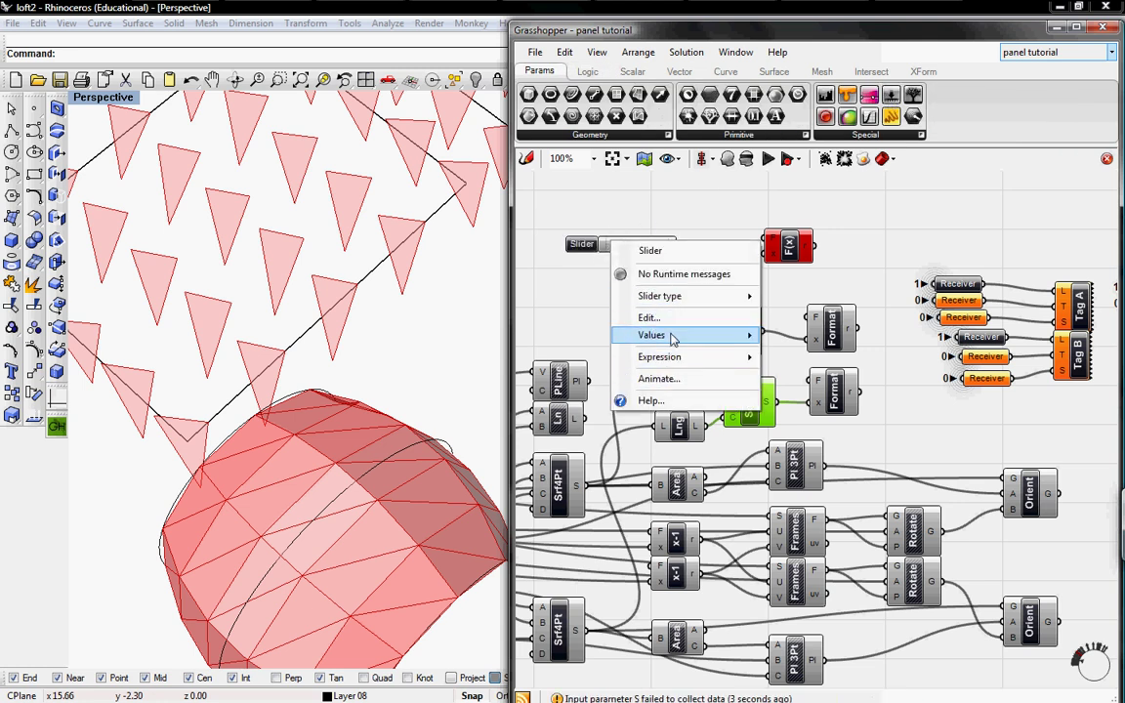
{"action": "left_click", "coordinate": [648, 317]}
{"action": "left_click", "coordinate": [685, 230]}
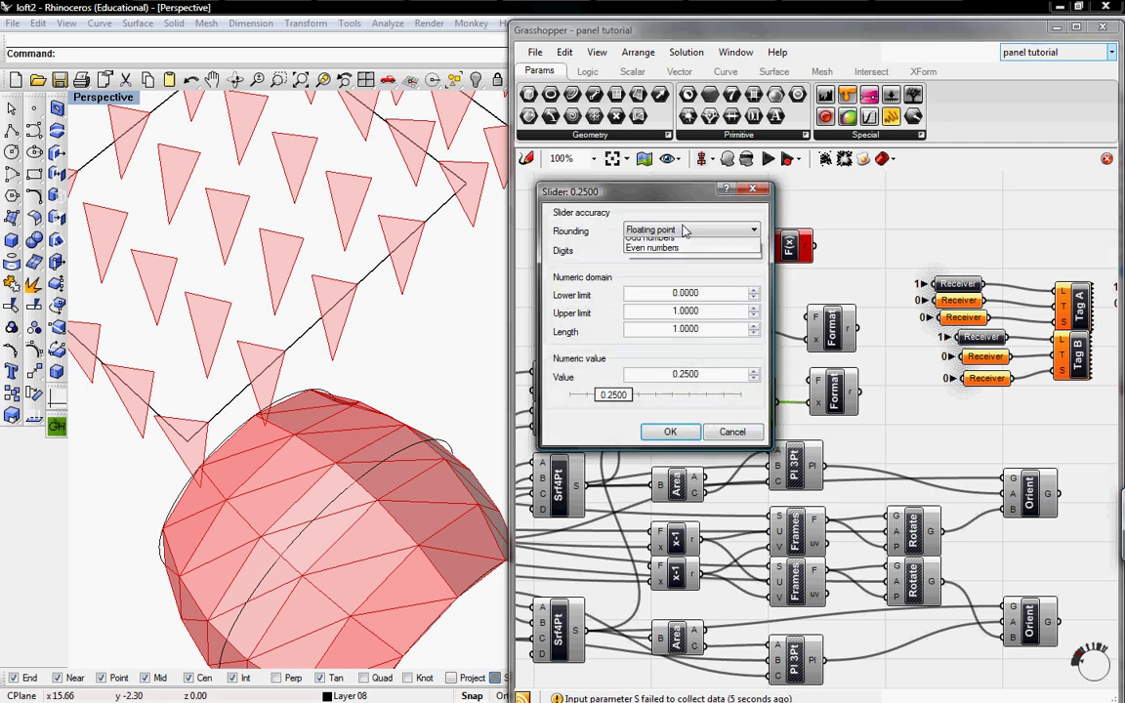
{"action": "left_click", "coordinate": [684, 252]}
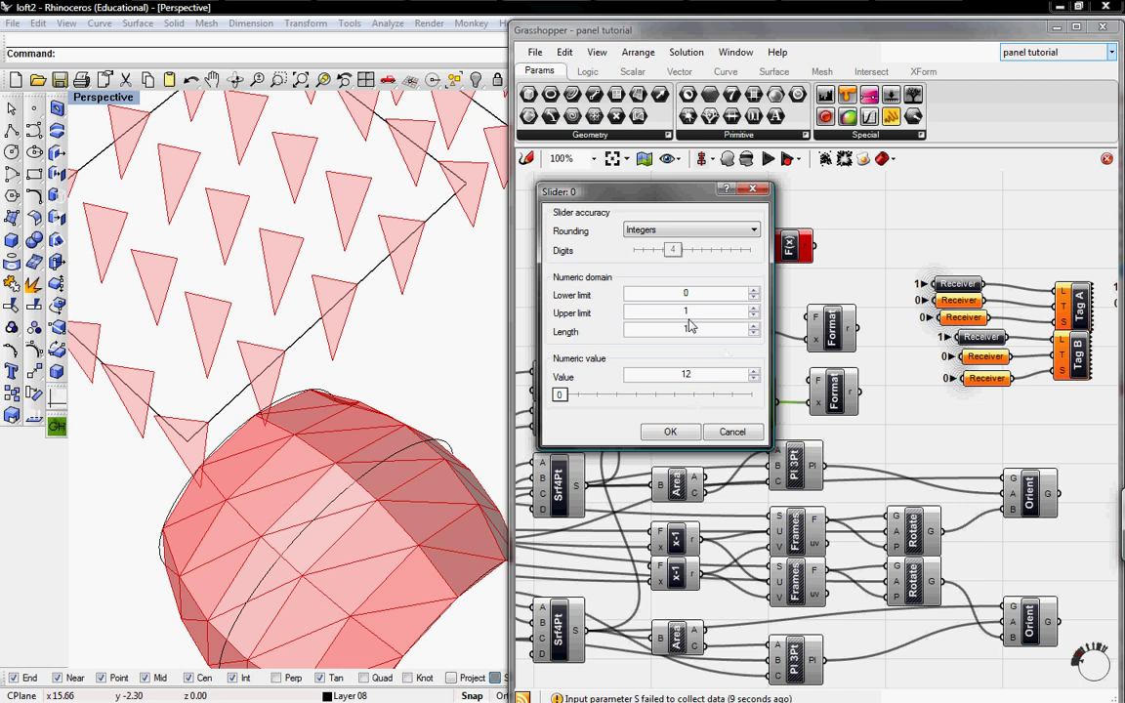
{"action": "type", "text": "2"}
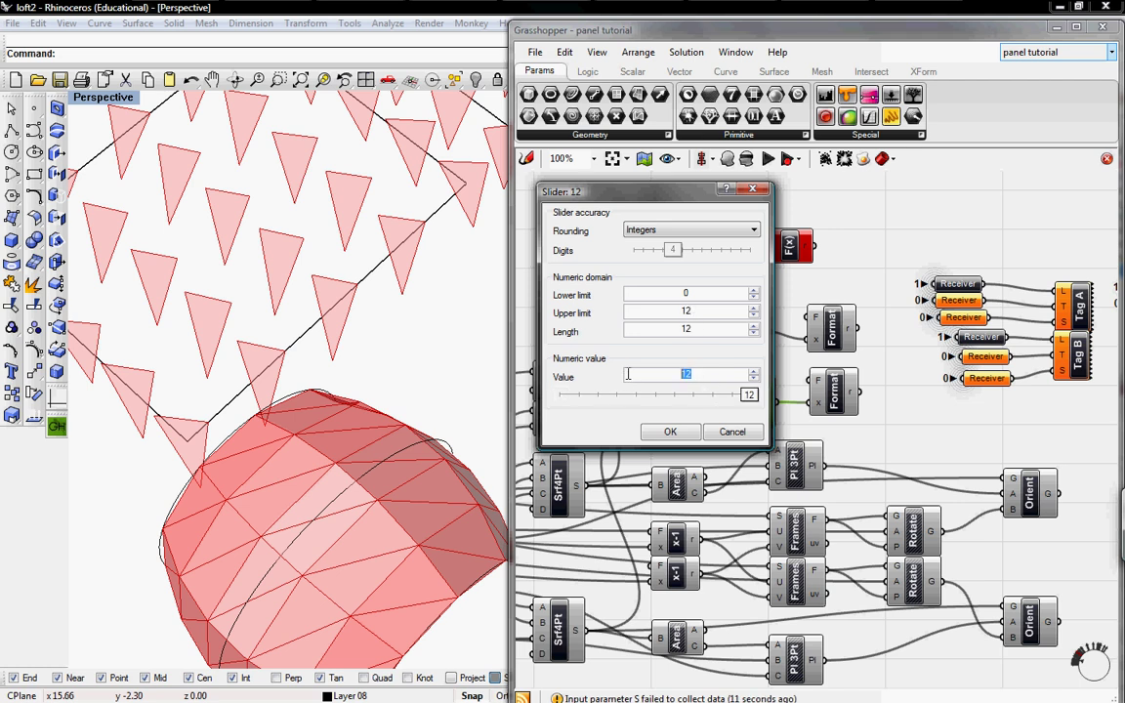
{"action": "key", "text": "Tab"}
{"action": "type", "text": "6"}
{"action": "key", "text": "Tab"}
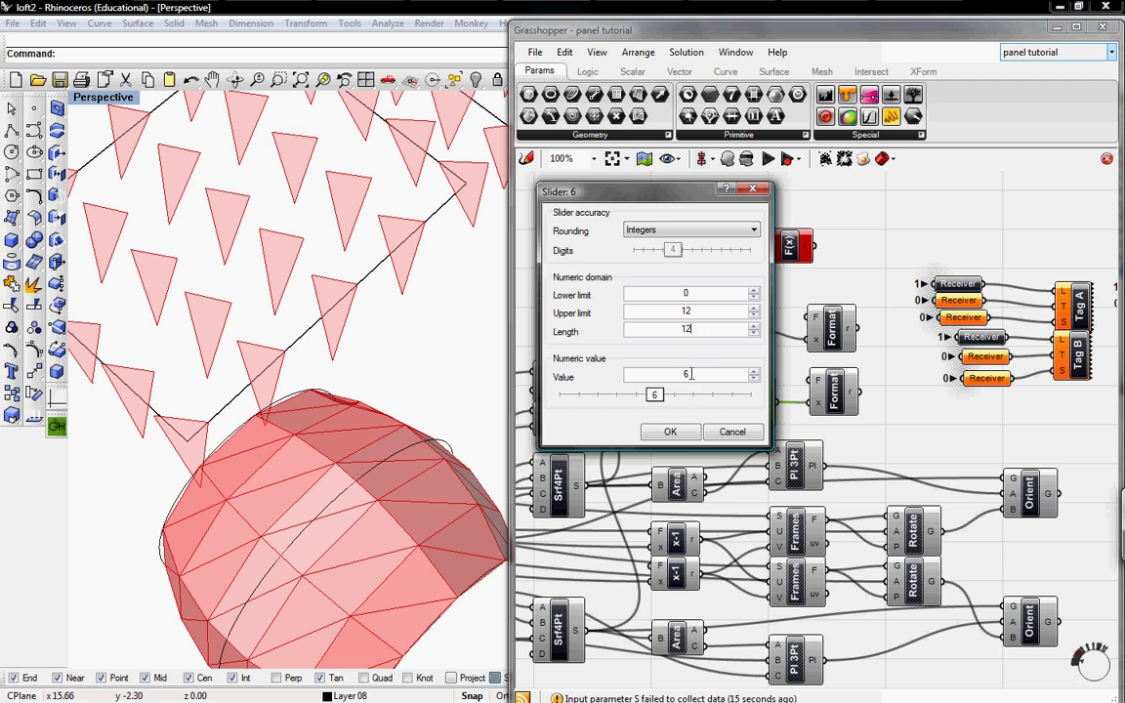
Apply the slider settings and name the slider 'text size'
{"action": "left_click", "coordinate": [670, 432]}
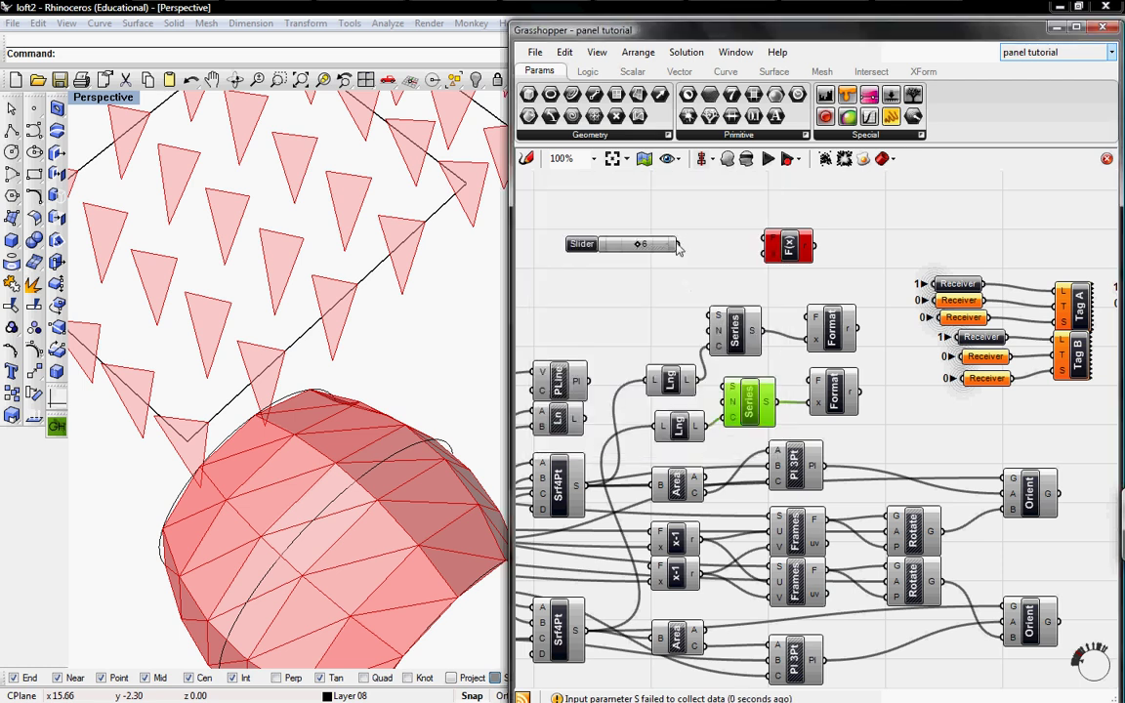
{"action": "right_click", "coordinate": [584, 249]}
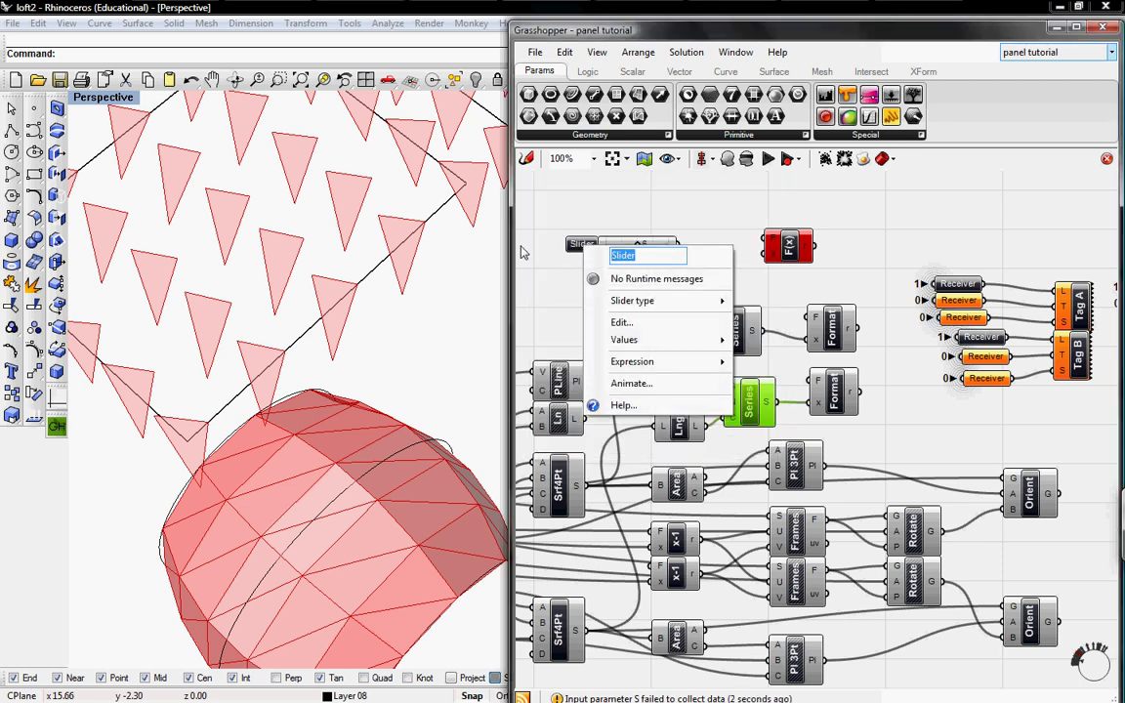
{"action": "type", "text": "text size"}
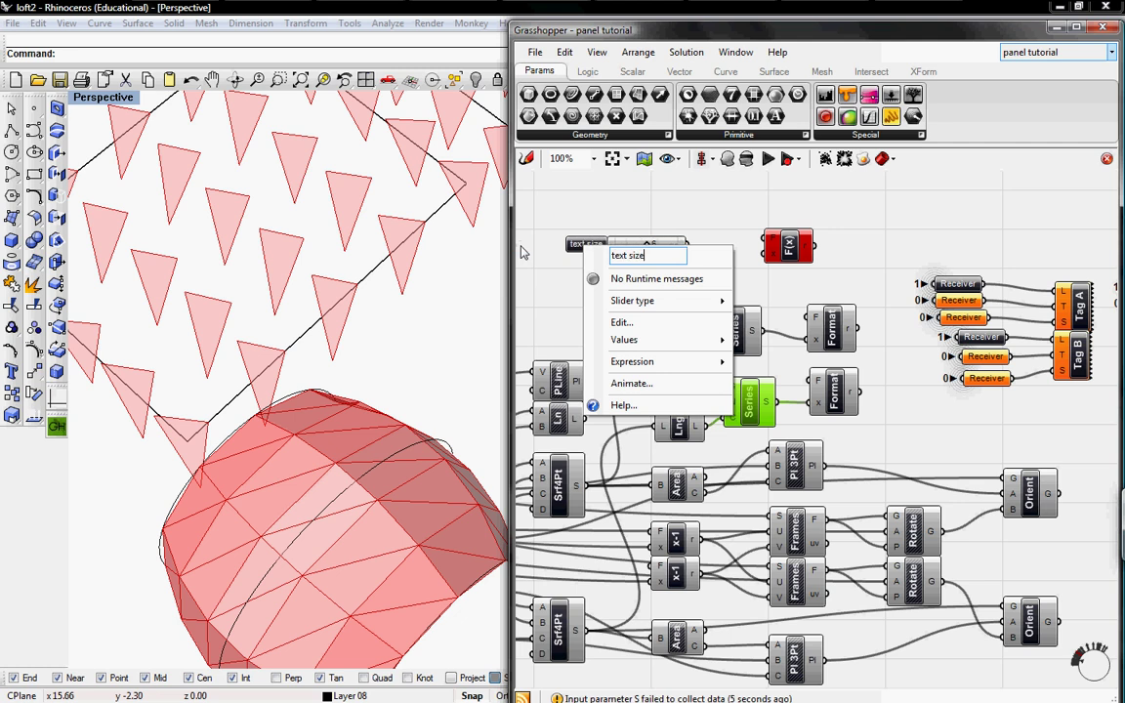
{"action": "key", "text": "Return"}
Wire the text size slider into x/12 and its result to a tag receiver
{"action": "left_click_drag", "start_coordinate": [688, 244], "coordinate": [768, 252]}
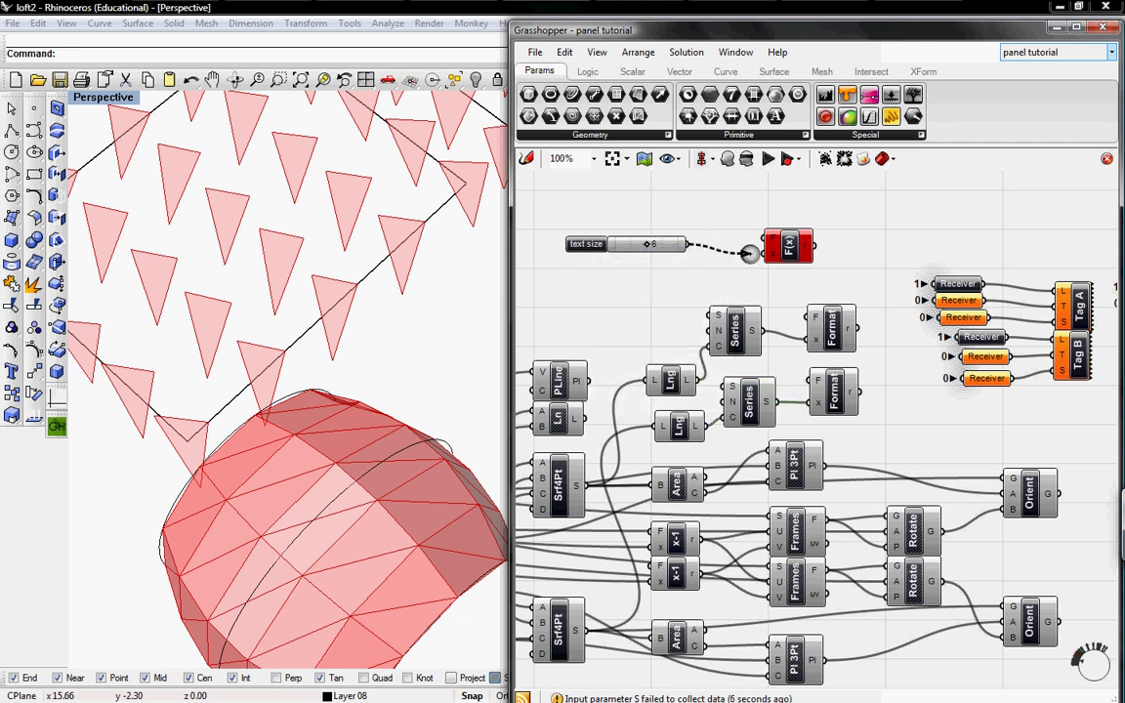
{"action": "mouse_move", "coordinate": [810, 268]}
{"action": "right_mouse_down"}
{"action": "mouse_move", "coordinate": [728, 283]}
{"action": "mouse_move", "coordinate": [721, 255]}
{"action": "right_mouse_up"}
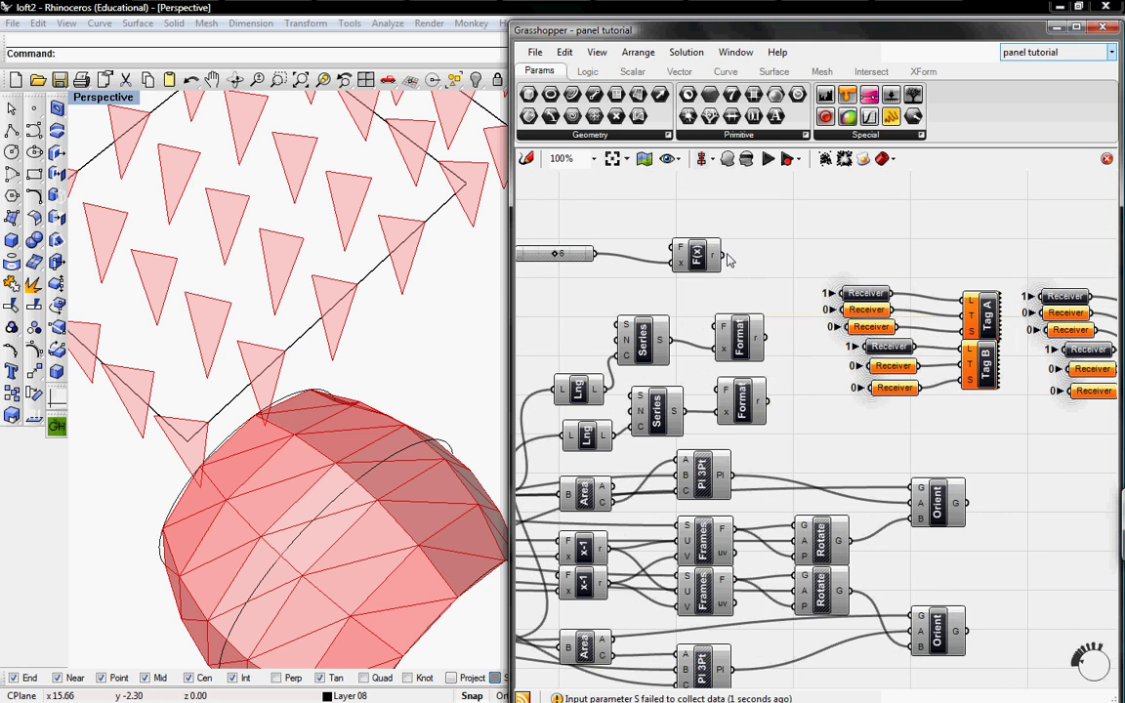
{"action": "left_click_drag", "start_coordinate": [724, 260], "coordinate": [857, 367]}
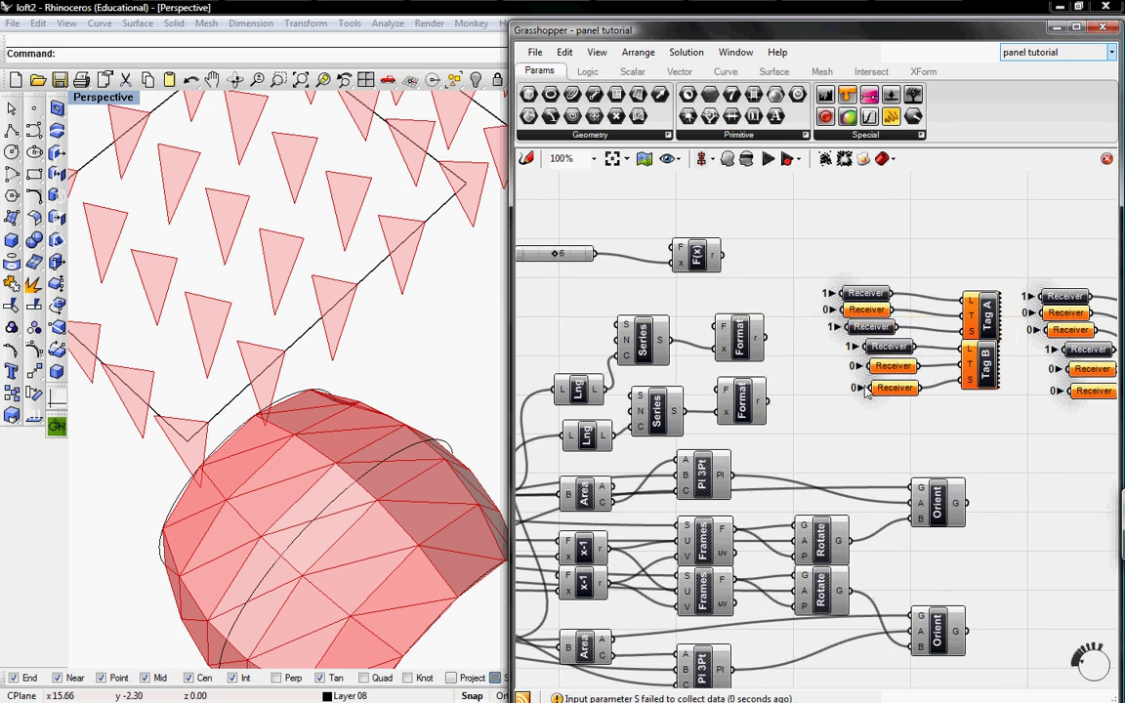
{"action": "right_click_drag", "start_coordinate": [850, 293], "coordinate": [744, 293]}
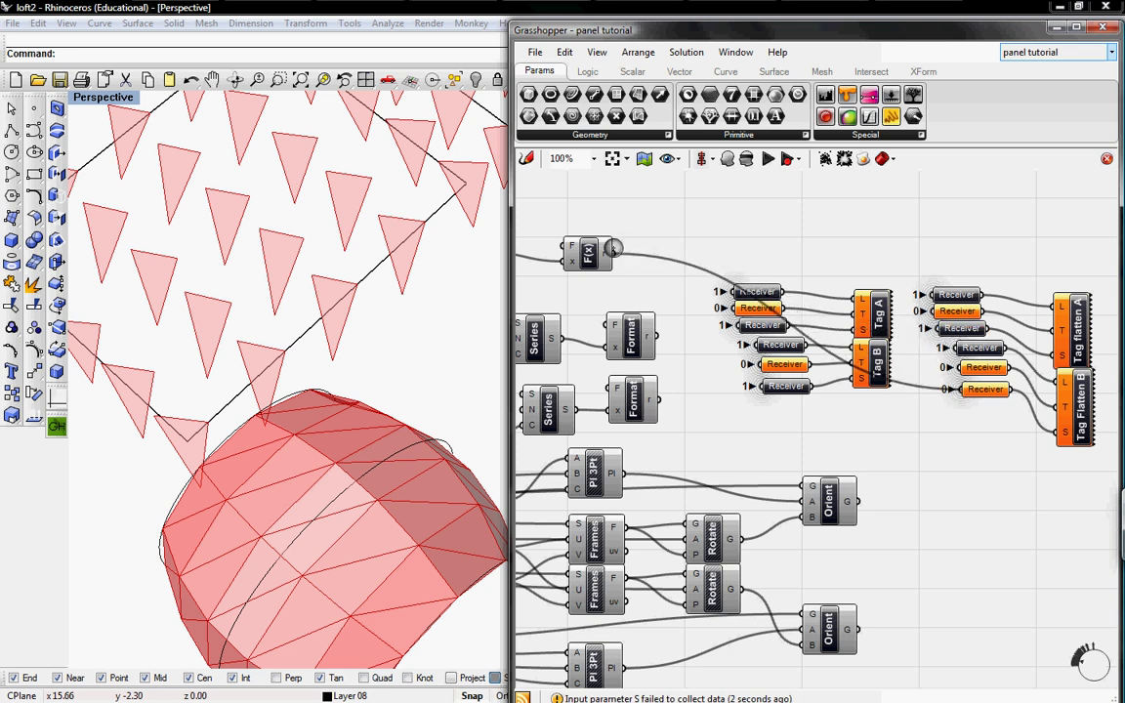
{"action": "mouse_move", "coordinate": [746, 365]}
{"action": "right_mouse_down"}
{"action": "mouse_move", "coordinate": [778, 314]}
{"action": "mouse_move", "coordinate": [848, 320]}
{"action": "right_mouse_up"}
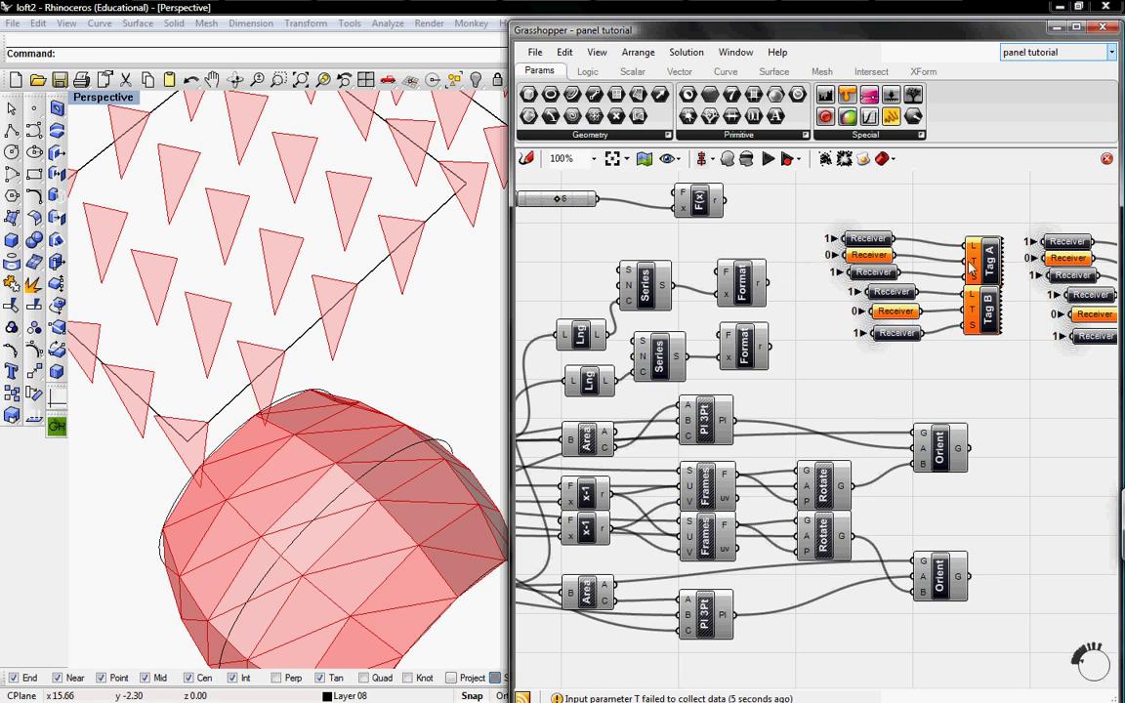
Wire the Format labels into Tag A's text receiver and inspect the A tags in Rhino
{"action": "left_click_drag", "start_coordinate": [769, 284], "coordinate": [829, 255]}
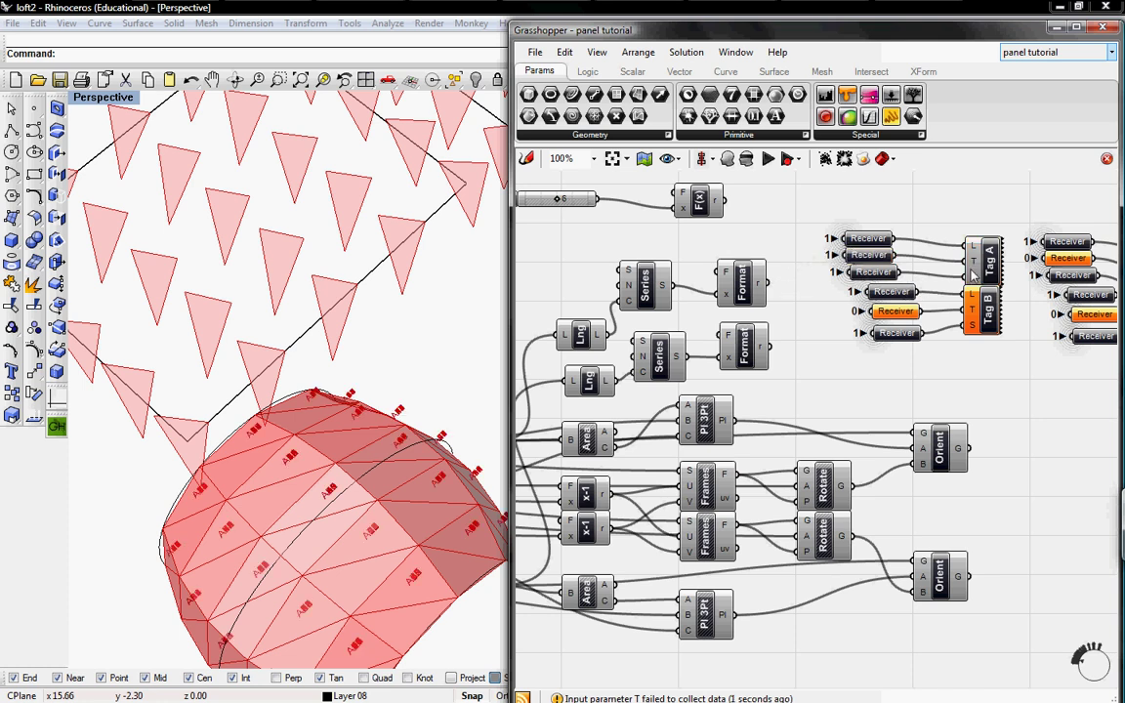
{"action": "right_click_drag", "start_coordinate": [339, 532], "coordinate": [351, 469]}
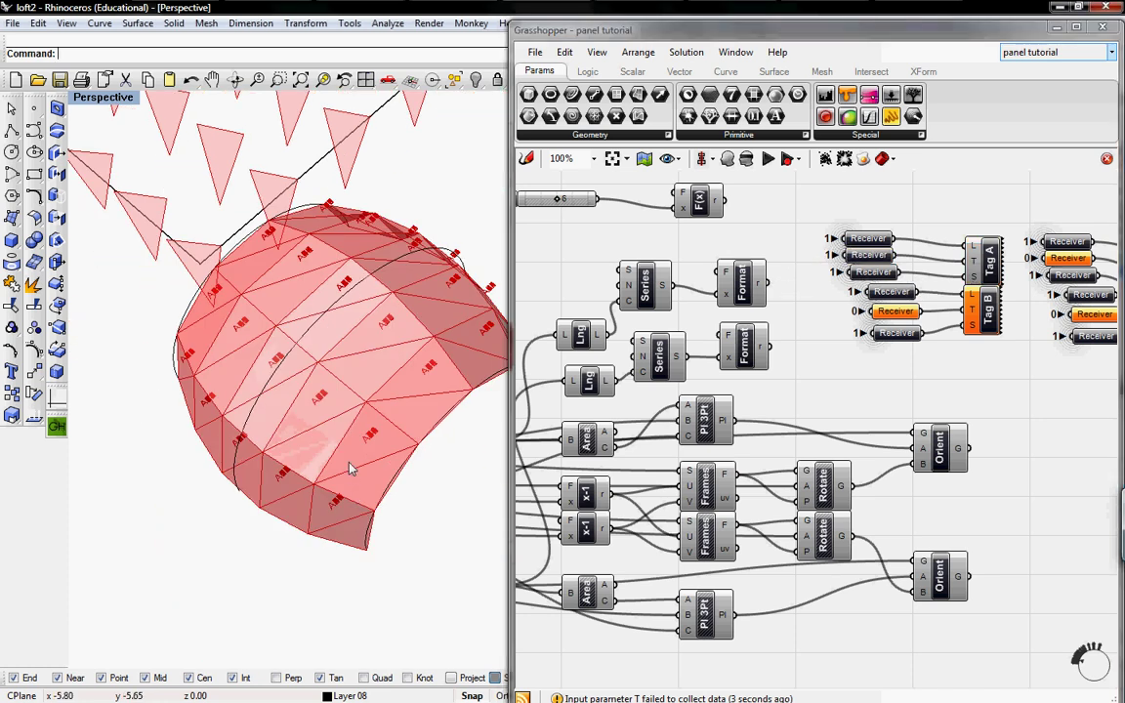
{"action": "scroll", "coordinate": [357, 434], "scroll_direction": "up", "scroll_amount": 3}
{"action": "scroll", "coordinate": [356, 448], "scroll_direction": "up", "scroll_amount": 3}
{"action": "scroll", "coordinate": [359, 449], "scroll_direction": "down", "scroll_amount": 2}
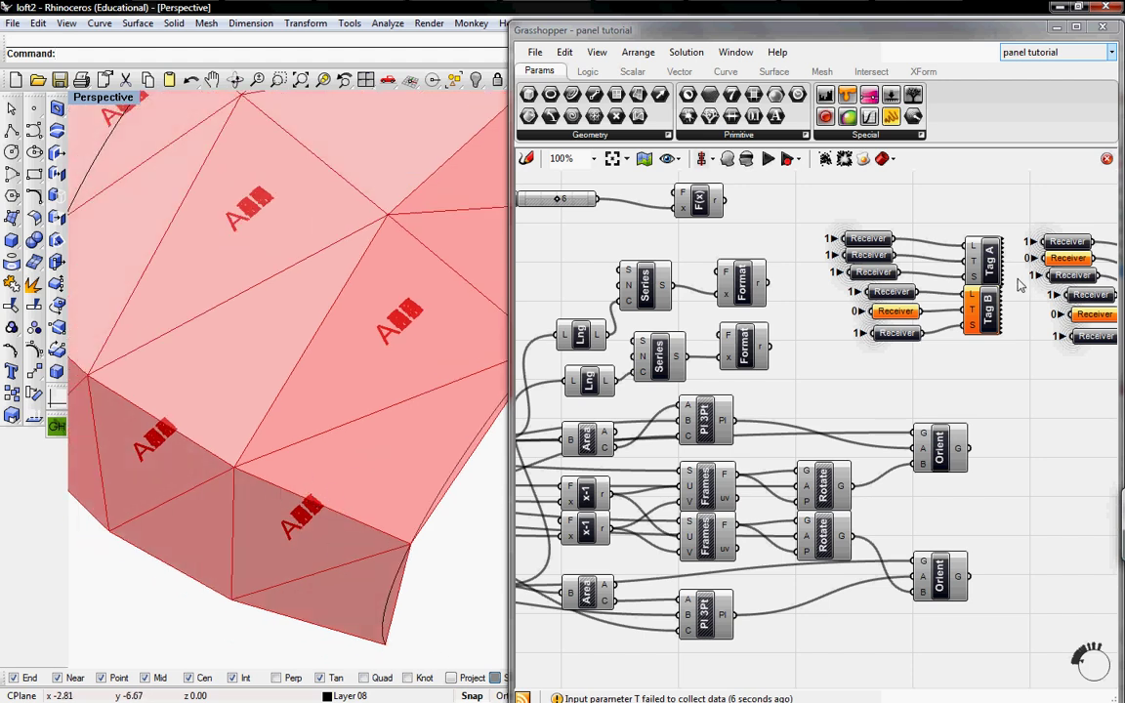
Flatten Tag A's text input so each surface panel gets its own A number
{"action": "right_click", "coordinate": [977, 249]}
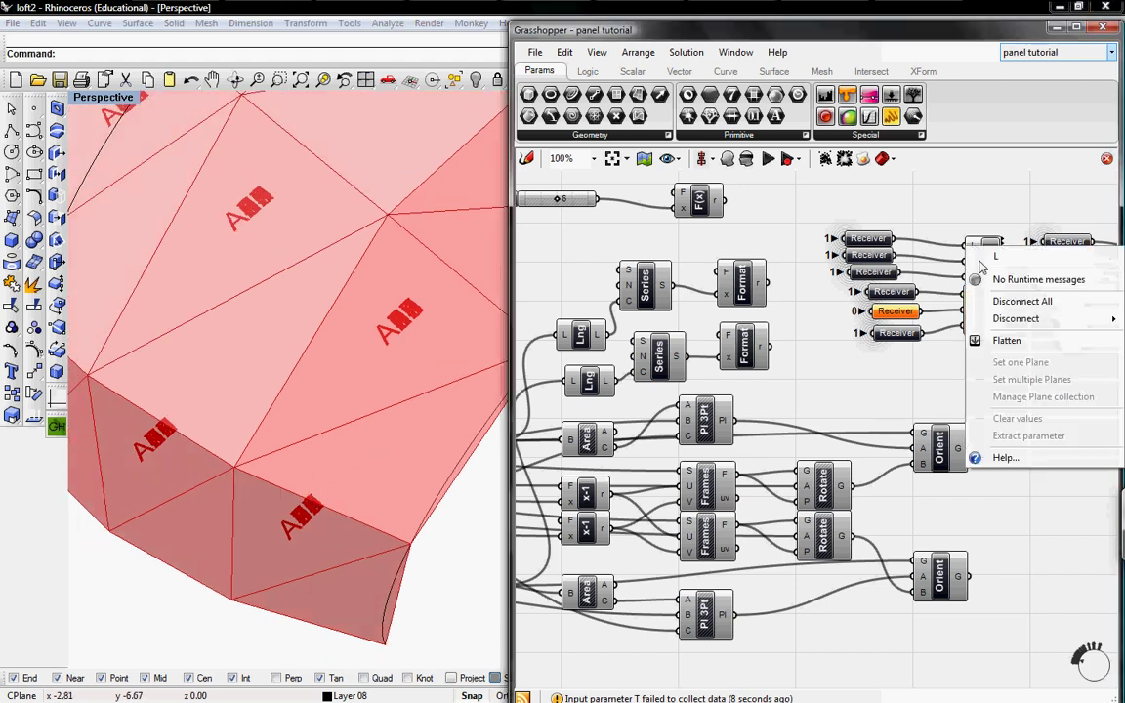
{"action": "left_click", "coordinate": [989, 338]}
{"action": "right_click", "coordinate": [969, 262]}
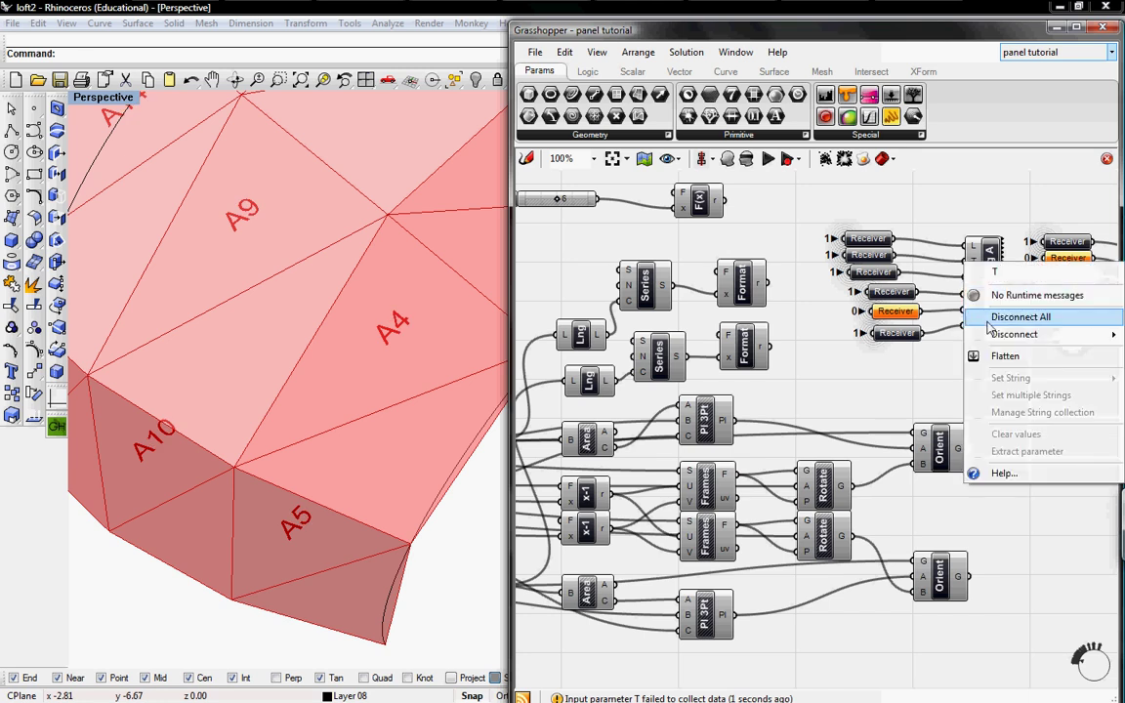
{"action": "scroll", "coordinate": [302, 312], "scroll_direction": "down", "scroll_amount": 2}
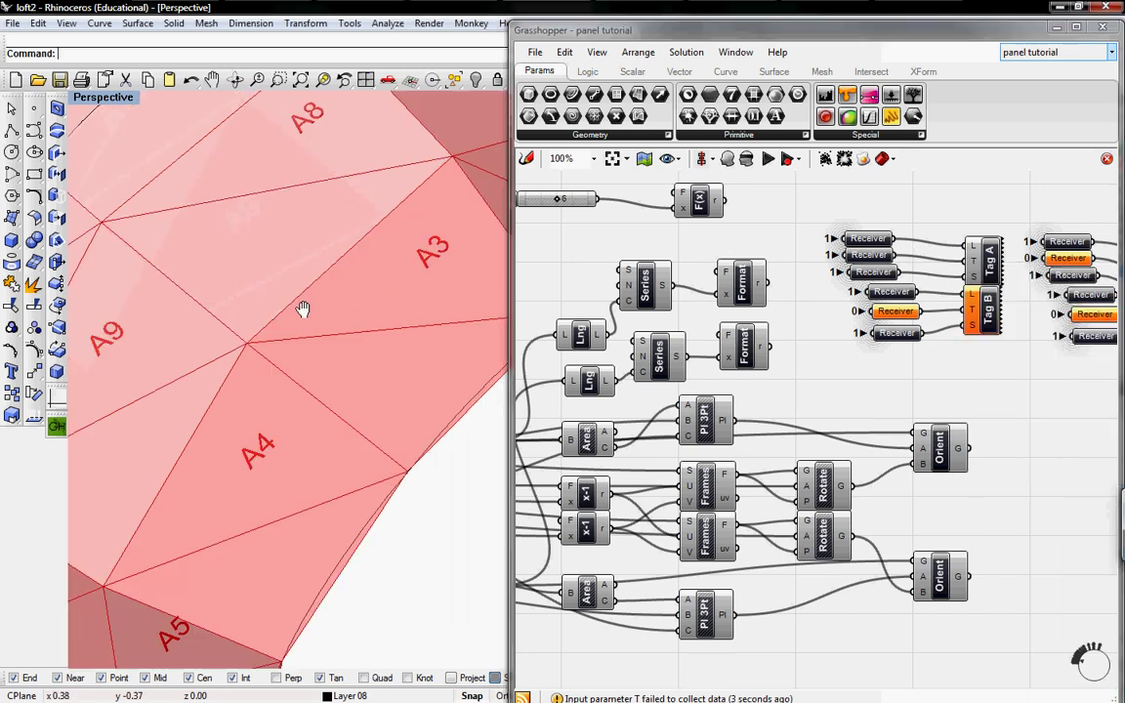
{"action": "scroll", "coordinate": [324, 289], "scroll_direction": "down", "scroll_amount": 5}
{"action": "scroll", "coordinate": [322, 288], "scroll_direction": "up", "scroll_amount": 5}
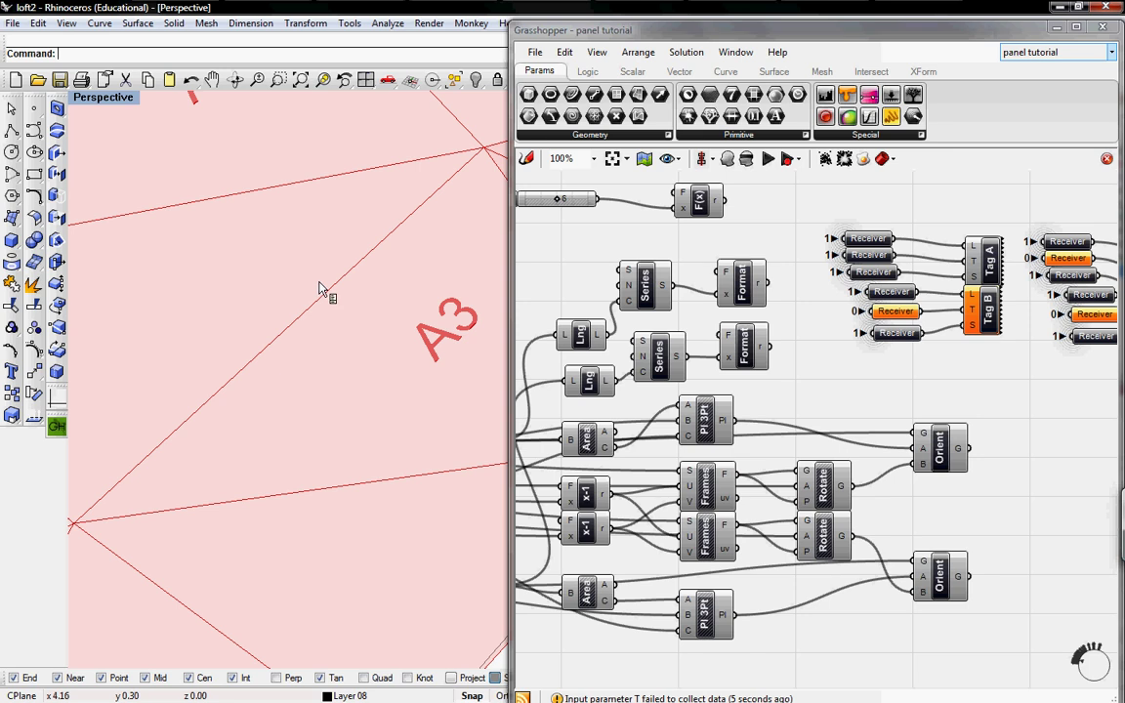
{"action": "scroll", "coordinate": [322, 298], "scroll_direction": "down", "scroll_amount": 3}
{"action": "scroll", "coordinate": [322, 303], "scroll_direction": "down", "scroll_amount": 1}
Flatten the receiver and location inputs of Tag flatten A
{"action": "right_click_drag", "start_coordinate": [926, 314], "coordinate": [752, 359]}
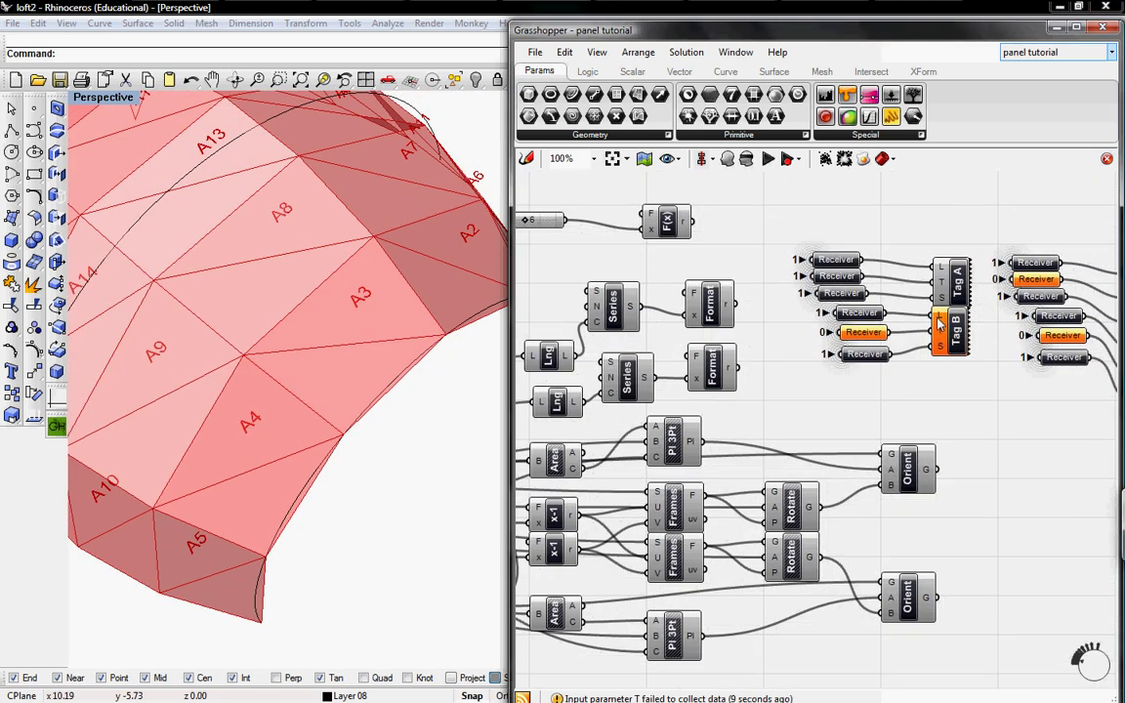
{"action": "right_click", "coordinate": [947, 329]}
{"action": "left_click", "coordinate": [959, 339]}
{"action": "right_click_drag", "start_coordinate": [1075, 371], "coordinate": [967, 363]}
{"action": "right_click", "coordinate": [967, 363]}
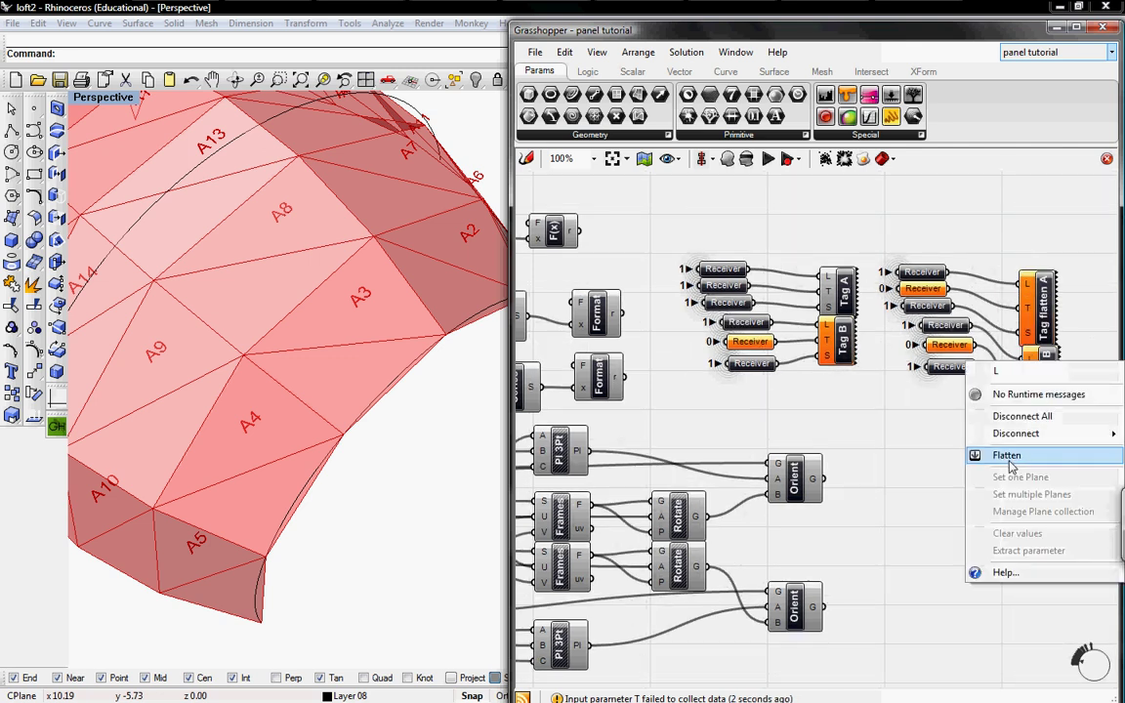
{"action": "left_click", "coordinate": [986, 454]}
{"action": "right_click", "coordinate": [1025, 286]}
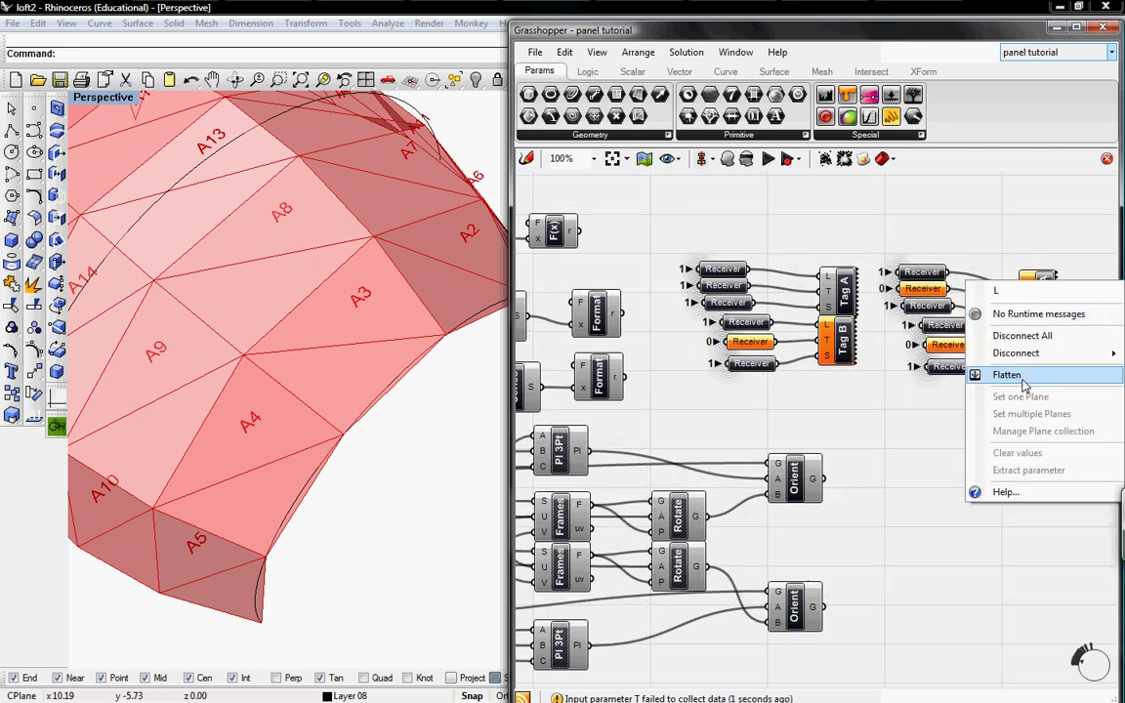
{"action": "left_click", "coordinate": [986, 374]}
Wire the Format number outputs into the text inputs of Tag flatten A, Tag B and Tag Flatten B
{"action": "left_click_drag", "start_coordinate": [623, 315], "coordinate": [891, 288]}
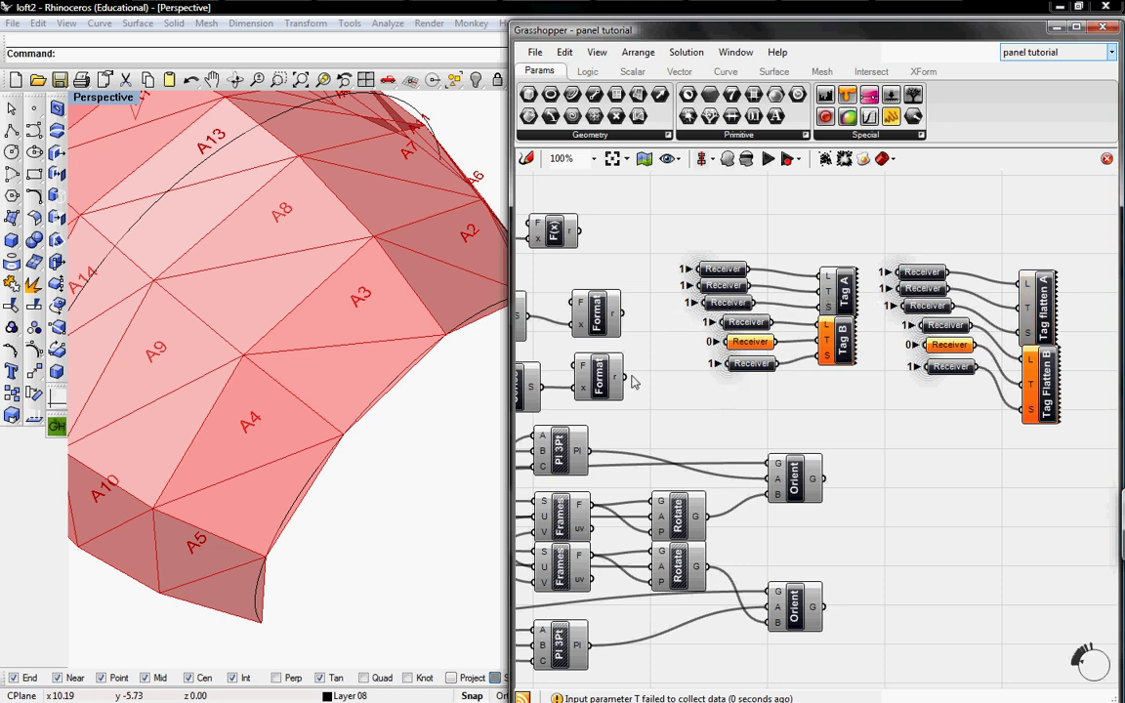
{"action": "left_click_drag", "start_coordinate": [625, 377], "coordinate": [726, 342]}
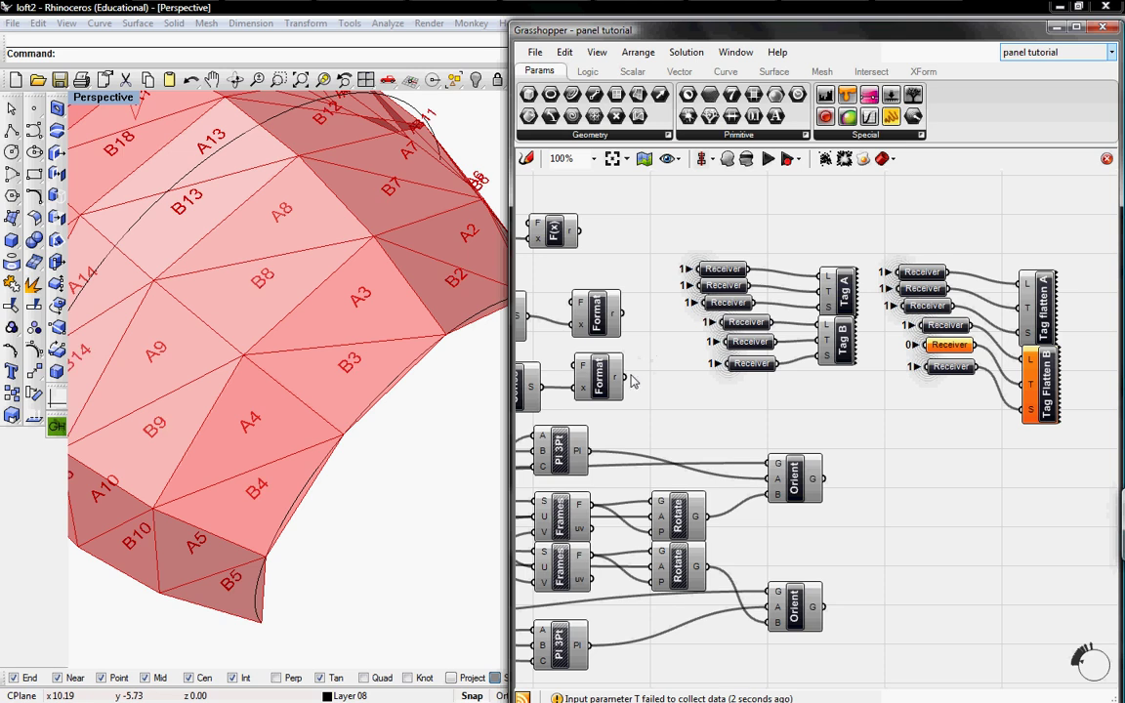
{"action": "left_click_drag", "start_coordinate": [625, 377], "coordinate": [922, 345]}
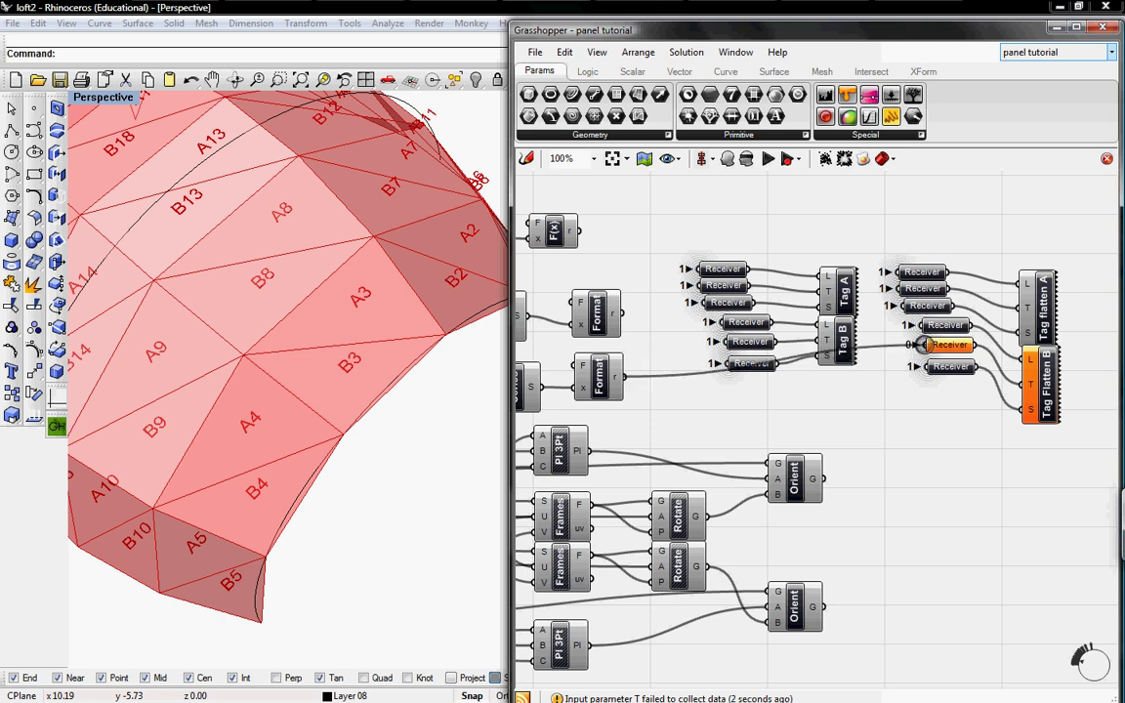
{"action": "mouse_move", "coordinate": [434, 334]}
{"action": "right_mouse_down"}
{"action": "mouse_move", "coordinate": [347, 355]}
{"action": "mouse_move", "coordinate": [259, 308]}
{"action": "mouse_move", "coordinate": [266, 467]}
{"action": "mouse_move", "coordinate": [288, 348]}
{"action": "right_mouse_up"}
{"action": "scroll", "coordinate": [346, 354], "scroll_direction": "down", "scroll_amount": 5}
{"action": "scroll", "coordinate": [266, 467], "scroll_direction": "up", "scroll_amount": 3}
{"action": "scroll", "coordinate": [278, 415], "scroll_direction": "up", "scroll_amount": 3}
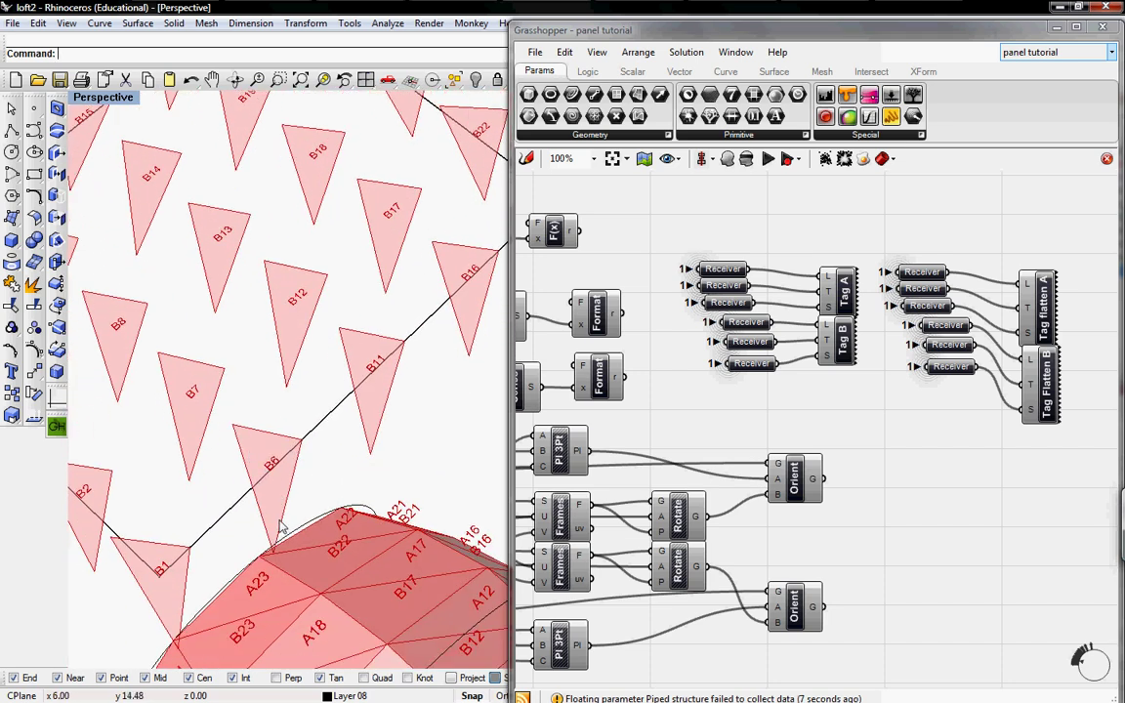
Orbit Rhino to check the A/B tags, then window-select all Receiver and Tag components
{"action": "right_click", "coordinate": [252, 488]}
{"action": "left_click", "coordinate": [186, 451]}
{"action": "right_click_drag", "start_coordinate": [239, 469], "coordinate": [232, 318]}
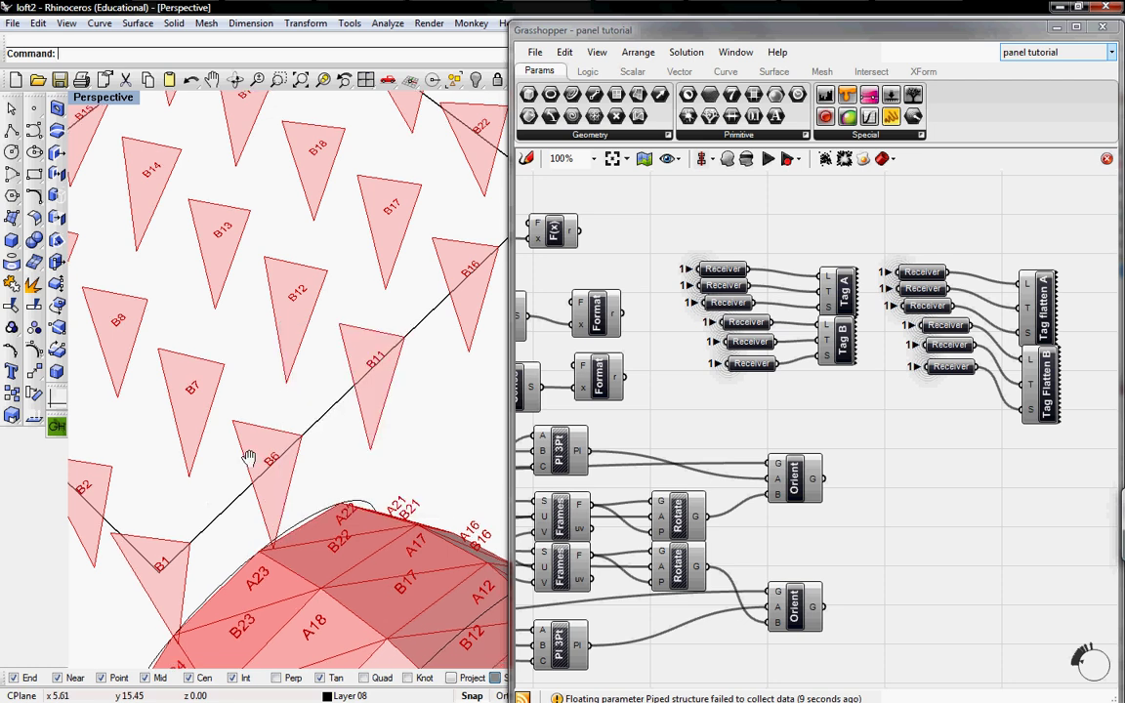
{"action": "scroll", "coordinate": [232, 318], "scroll_direction": "down", "scroll_amount": 2}
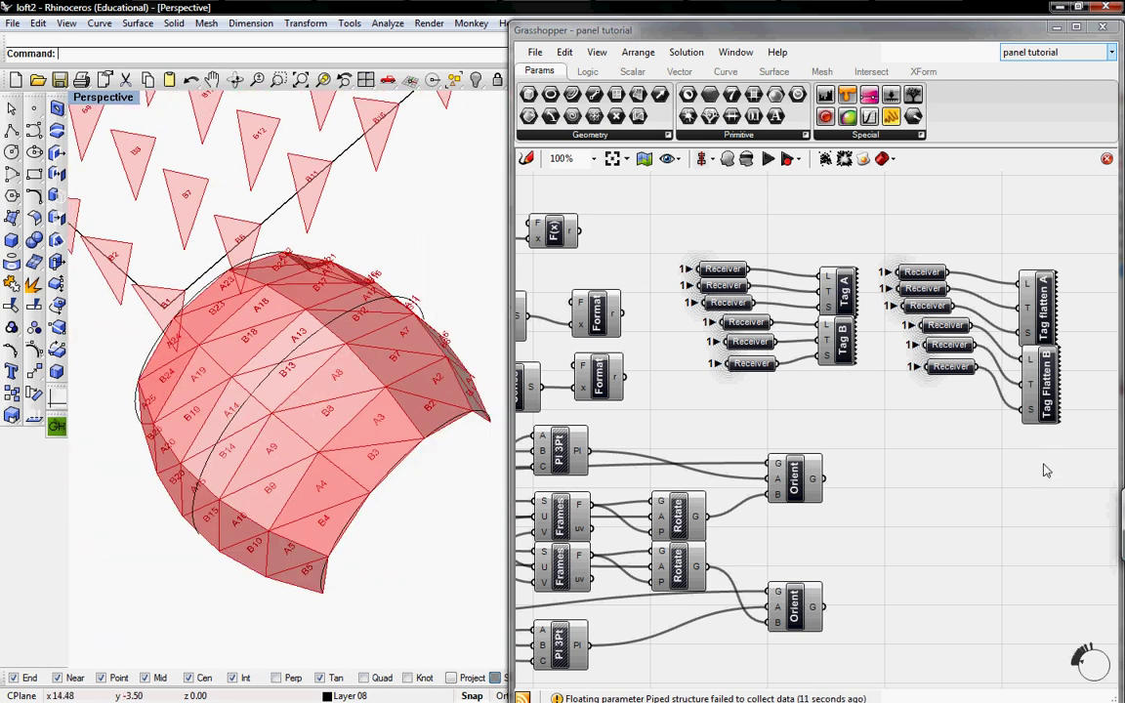
{"action": "left_click_drag", "start_coordinate": [1043, 465], "coordinate": [689, 214]}
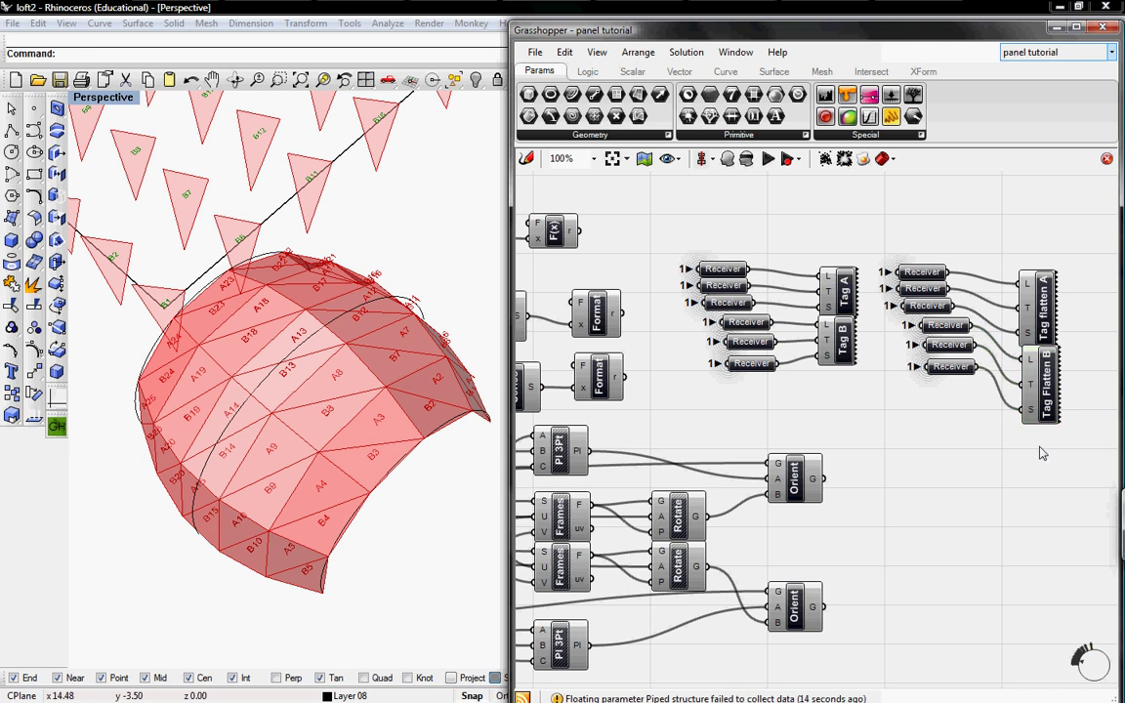
{"action": "left_click_drag", "start_coordinate": [1042, 452], "coordinate": [699, 219]}
Move the tag group left and up above the Piped structure receivers, then deselect it
{"action": "scroll", "coordinate": [884, 304], "scroll_direction": "down", "scroll_amount": 5}
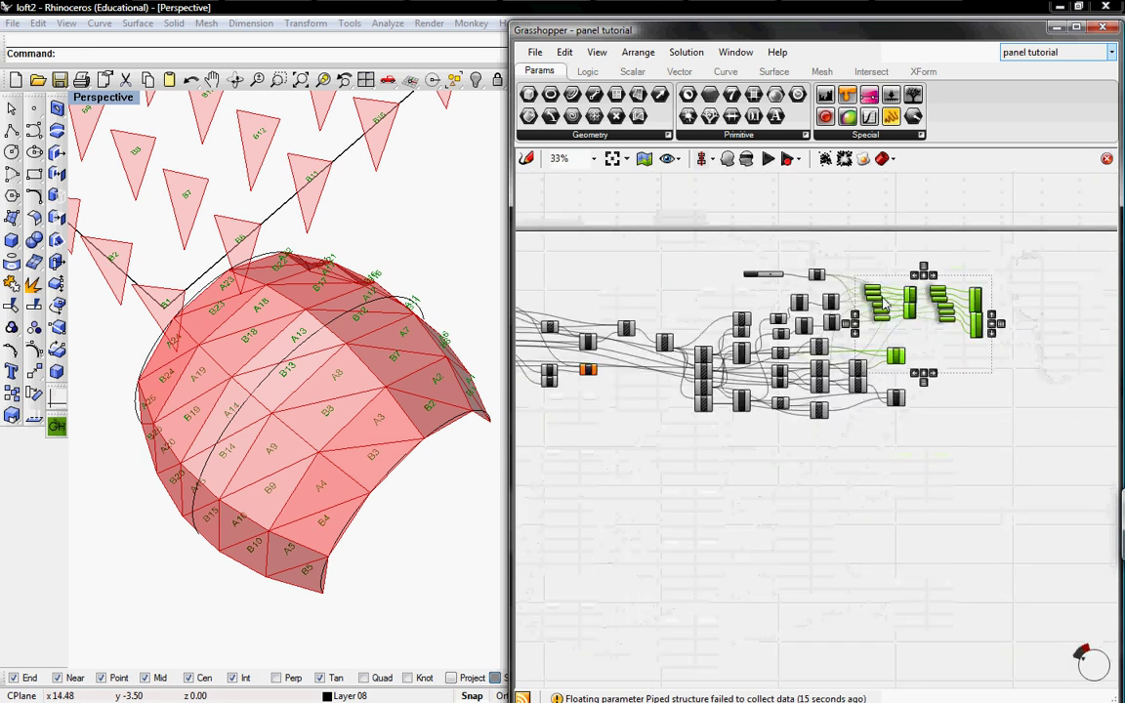
{"action": "left_click_drag", "start_coordinate": [907, 301], "coordinate": [681, 280]}
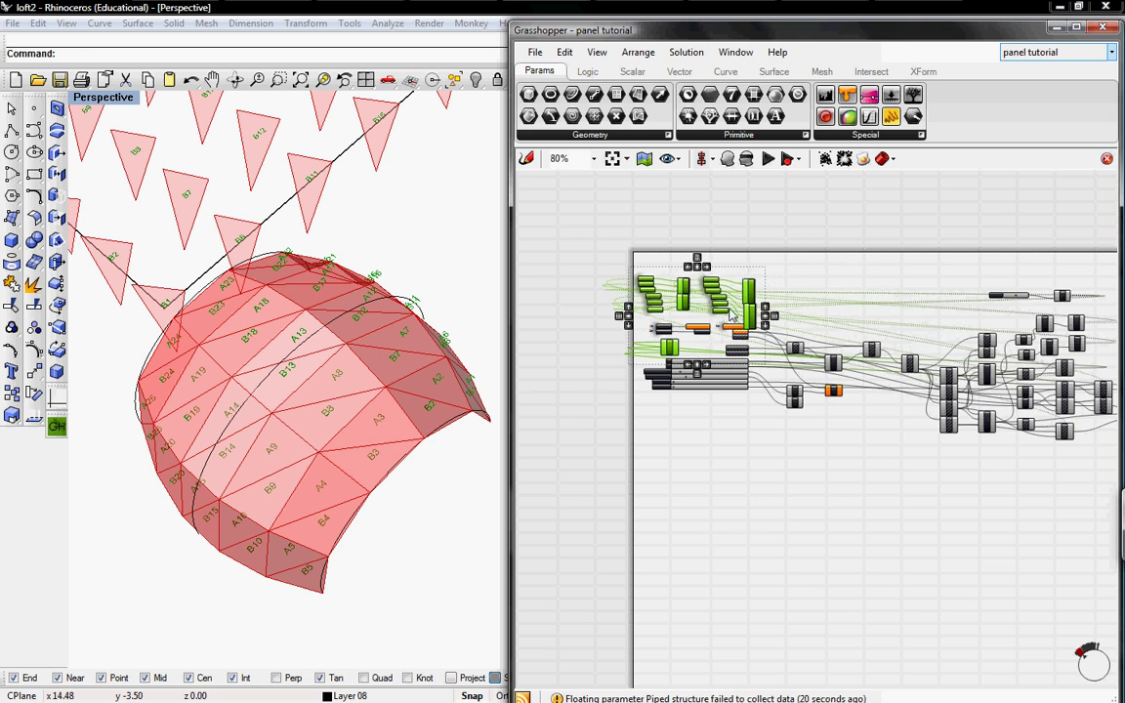
{"action": "scroll", "coordinate": [736, 315], "scroll_direction": "up", "scroll_amount": 5}
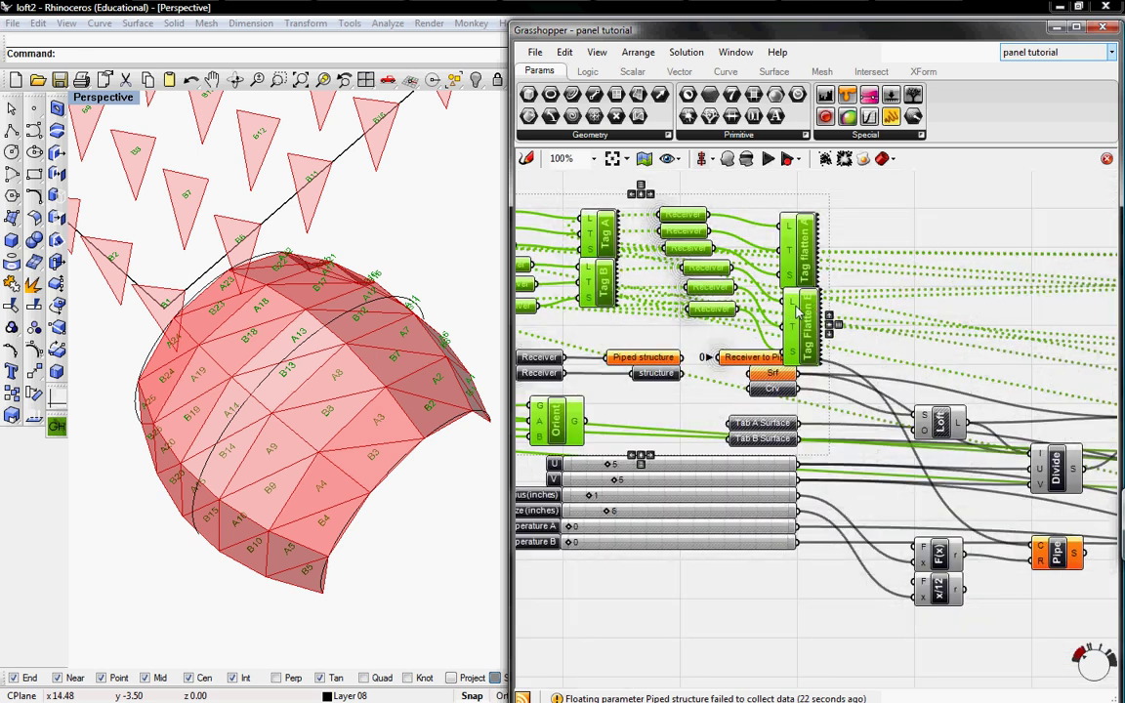
{"action": "left_click_drag", "start_coordinate": [797, 311], "coordinate": [791, 276]}
{"action": "left_click", "coordinate": [875, 313]}
Pan and zoom the canvas to review the tag group beside the U, V and Text Size sliders
{"action": "right_click_drag", "start_coordinate": [552, 391], "coordinate": [683, 391]}
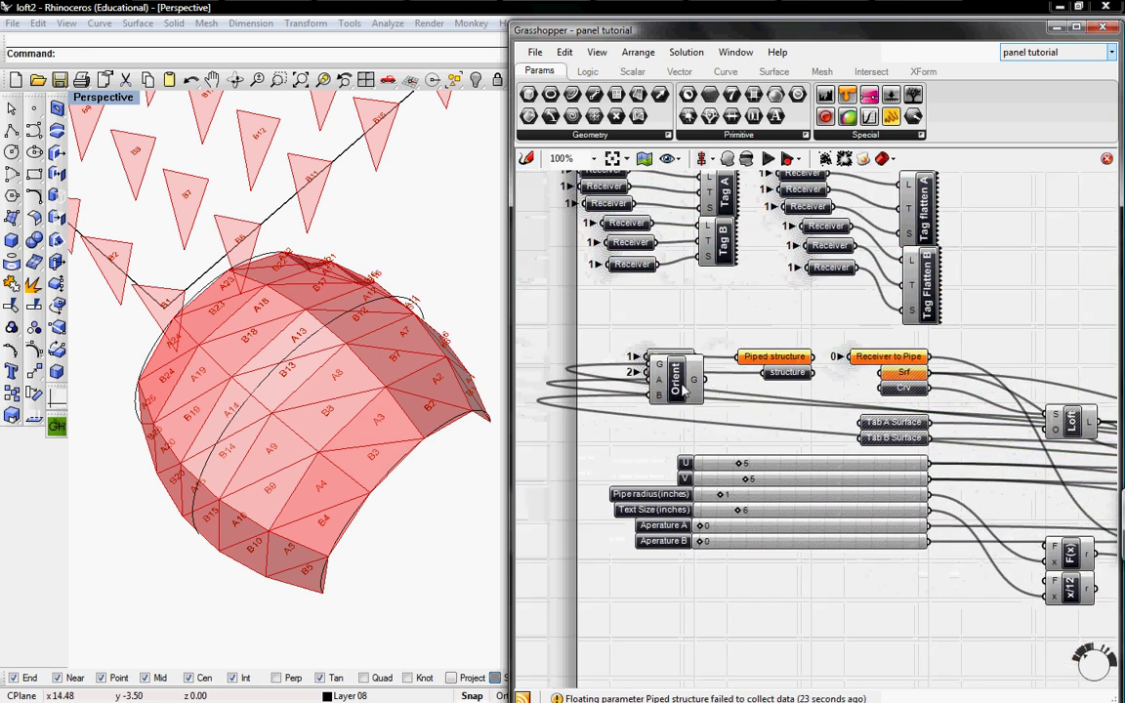
{"action": "left_click", "coordinate": [683, 390]}
{"action": "scroll", "coordinate": [711, 371], "scroll_direction": "down", "scroll_amount": 3}
{"action": "scroll", "coordinate": [721, 376], "scroll_direction": "down", "scroll_amount": 2}
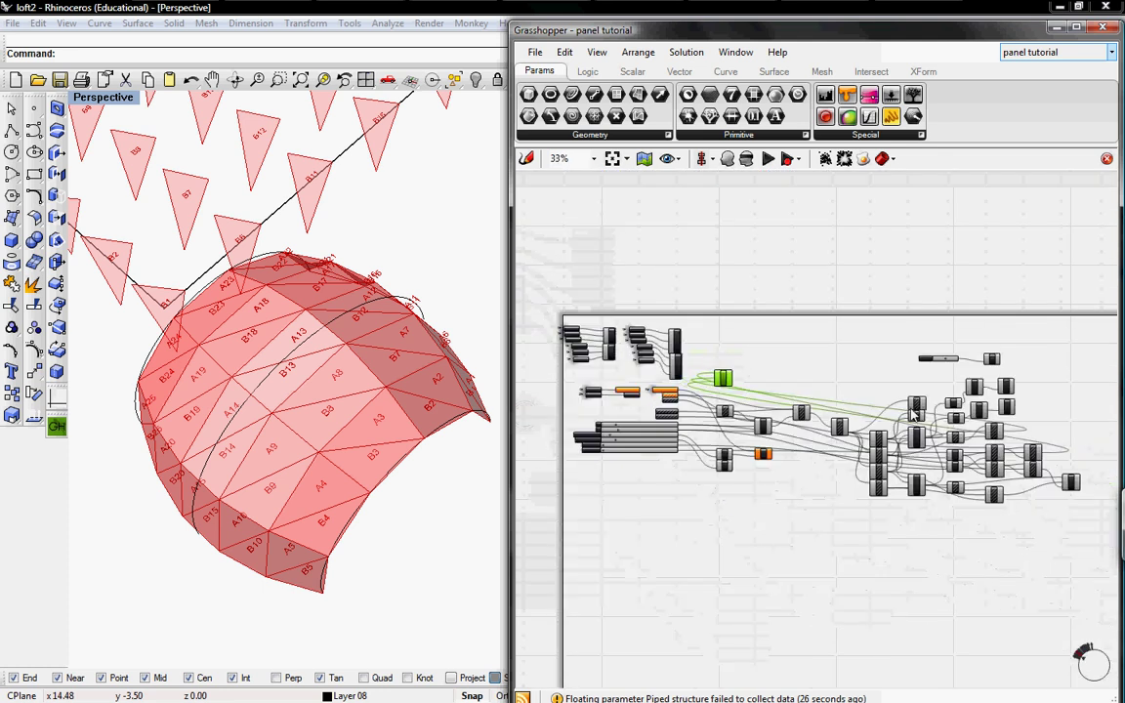
{"action": "scroll", "coordinate": [734, 415], "scroll_direction": "up", "scroll_amount": 3}
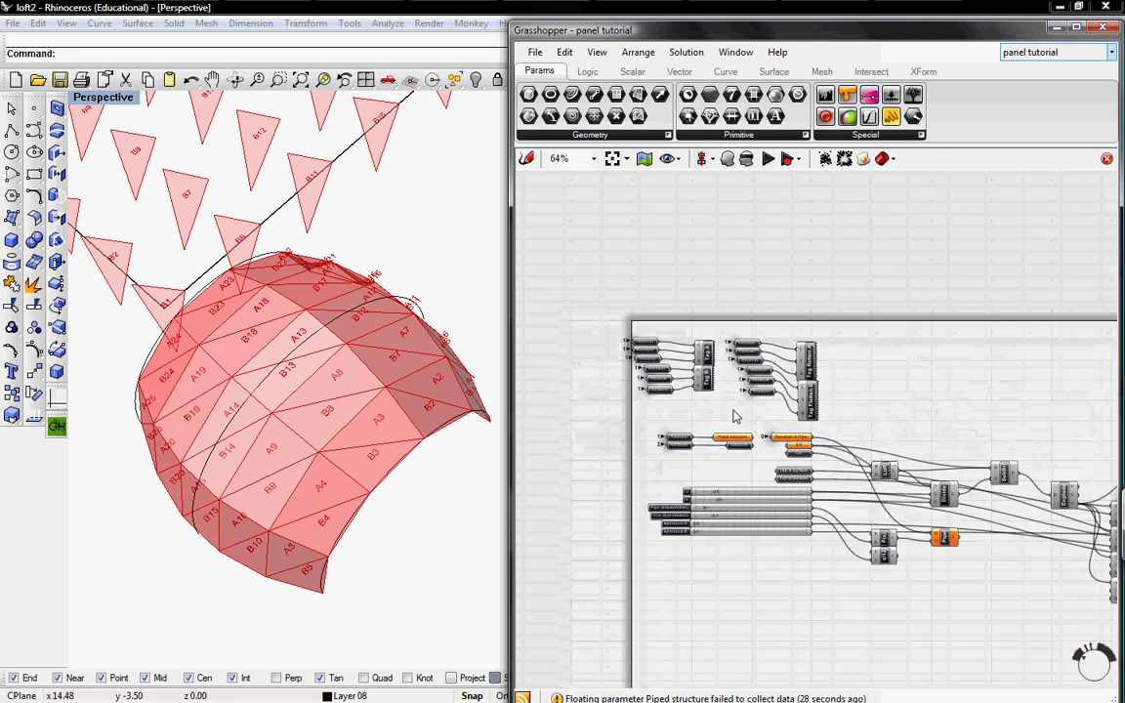
{"action": "scroll", "coordinate": [734, 415], "scroll_direction": "up", "scroll_amount": 2}
{"action": "right_click_drag", "start_coordinate": [733, 417], "coordinate": [761, 396]}
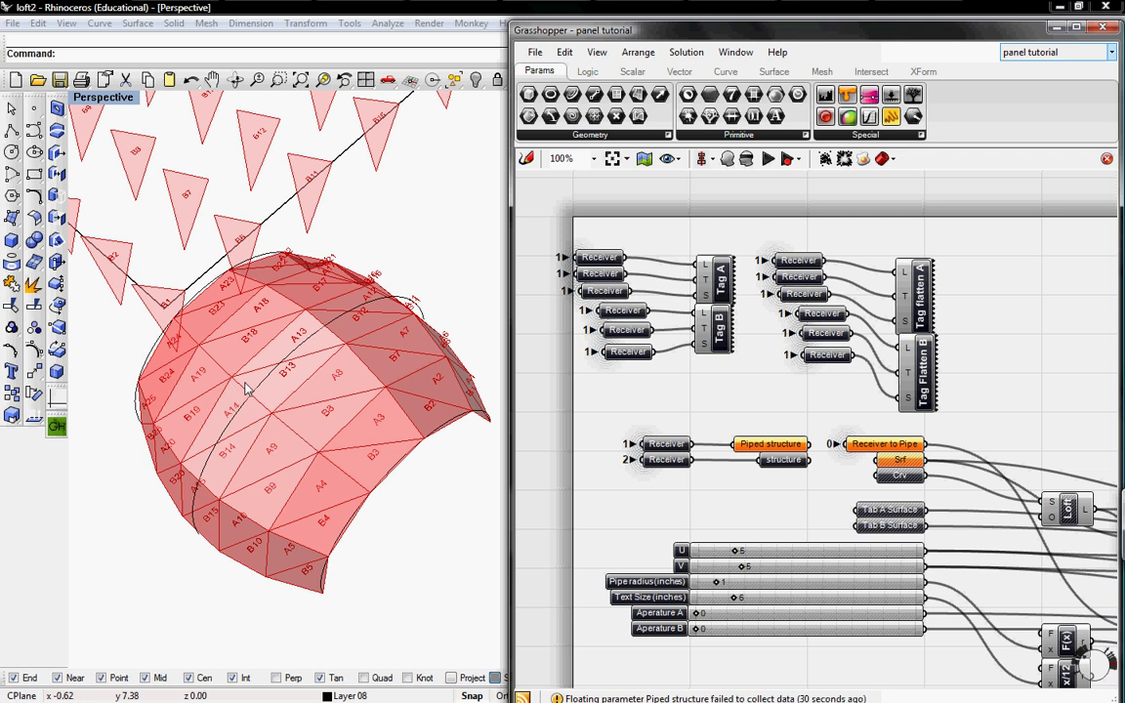
{"action": "mouse_move", "coordinate": [246, 389]}
{"action": "right_mouse_down"}
{"action": "mouse_move", "coordinate": [296, 326]}
{"action": "mouse_move", "coordinate": [426, 394]}
{"action": "right_mouse_up"}
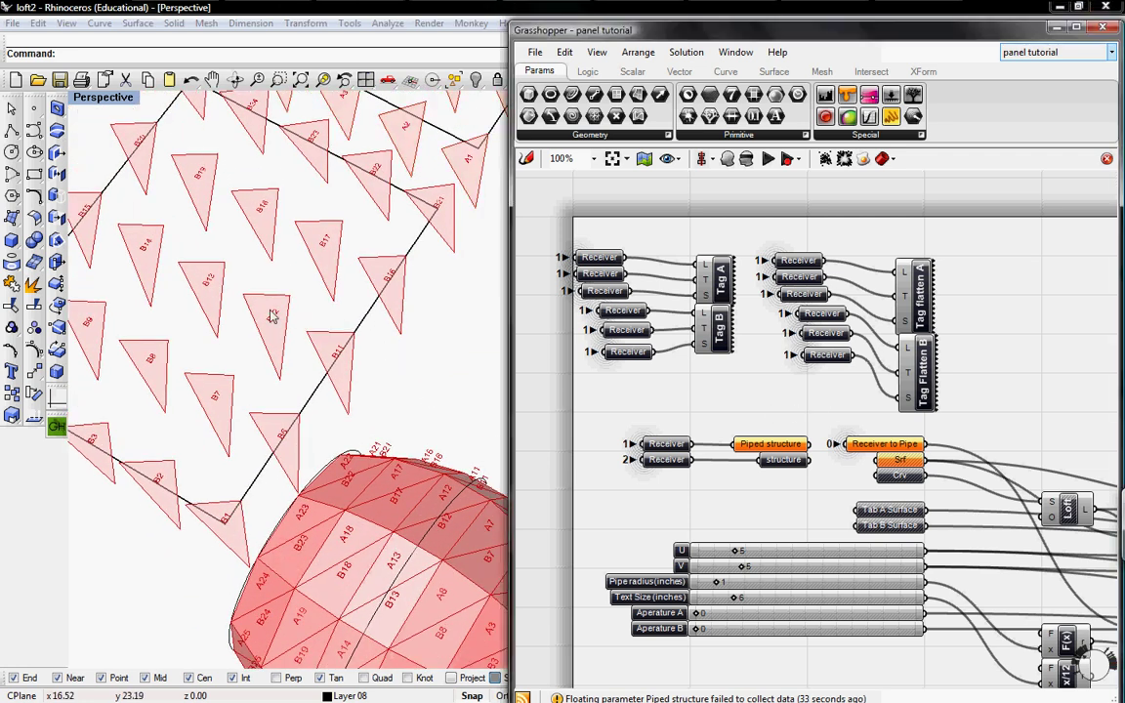
{"action": "right_click_drag", "start_coordinate": [262, 371], "coordinate": [259, 422]}
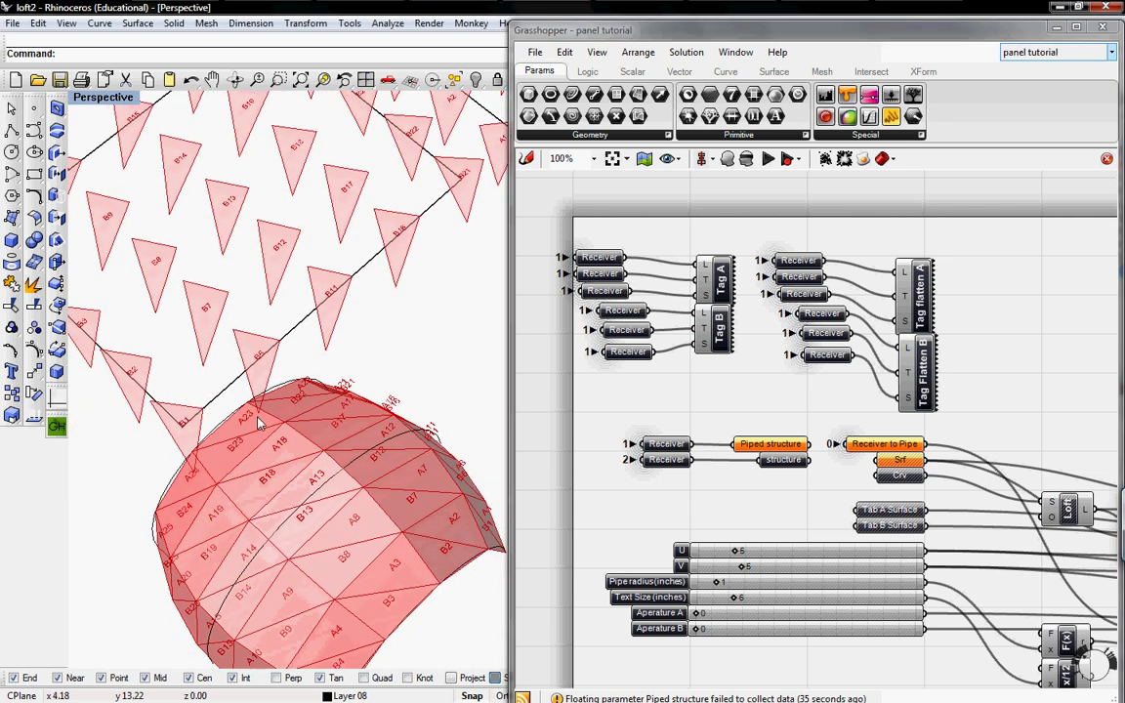